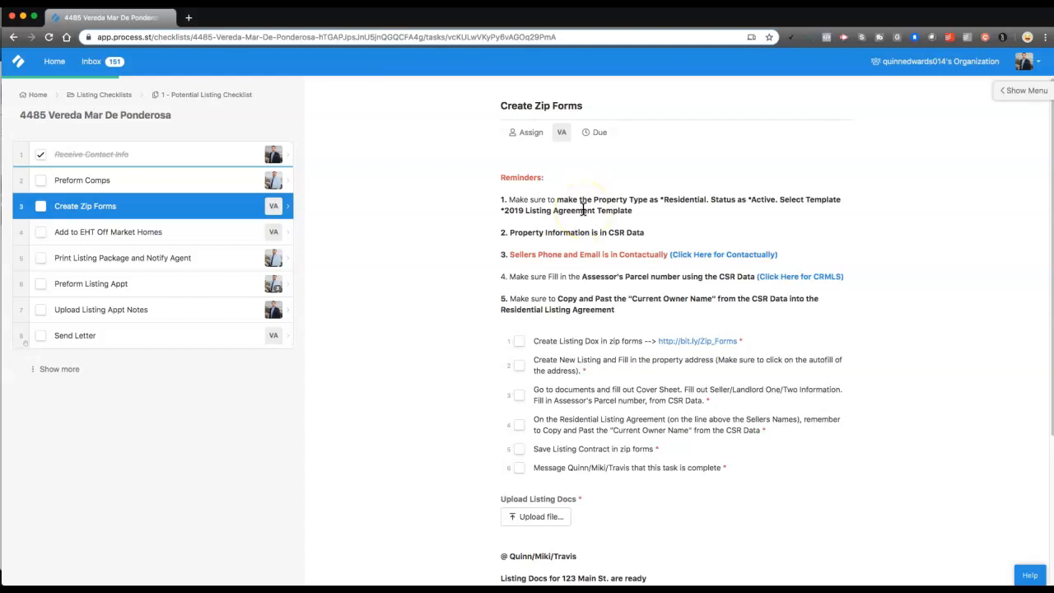
pyautogui.click(604, 293)
pyautogui.scroll(-1, 539, 264)
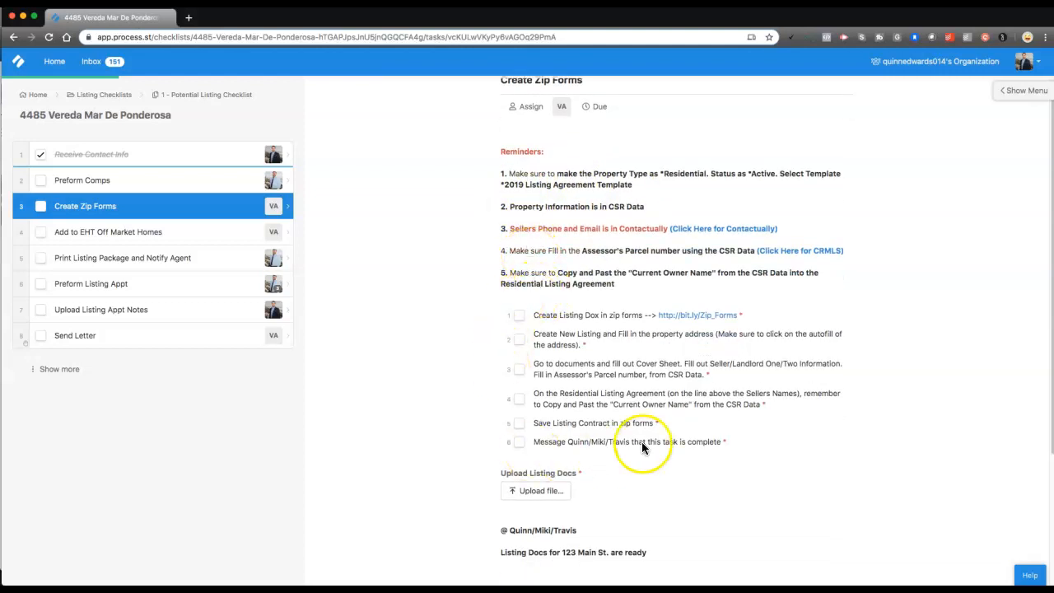
pyautogui.scroll(1, 540, 310)
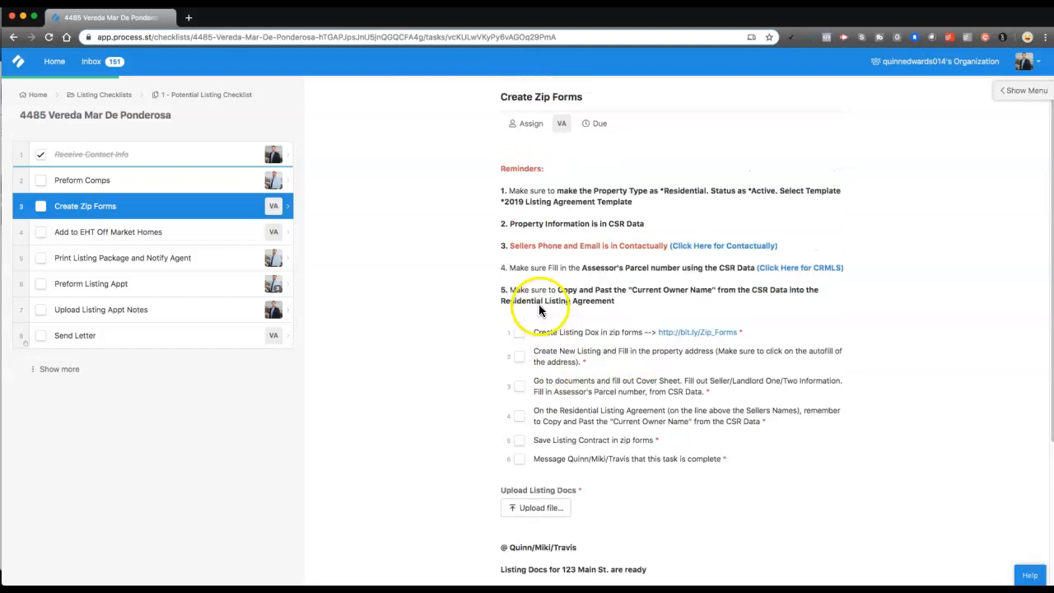
pyautogui.moveTo(545, 334); pyautogui.dragTo(621, 335)
pyautogui.click(629, 334)
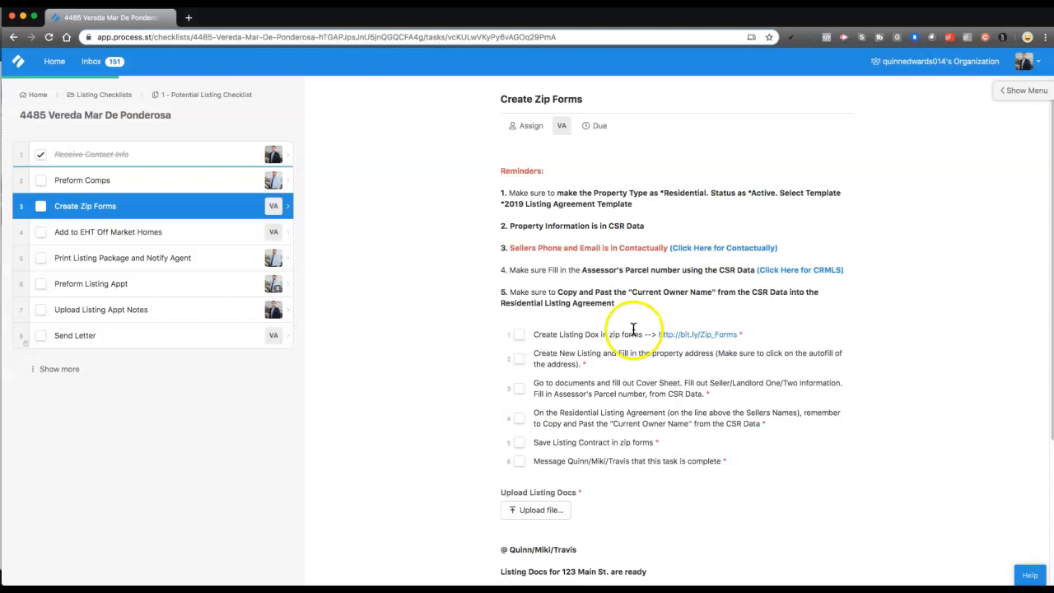
pyautogui.click(709, 339)
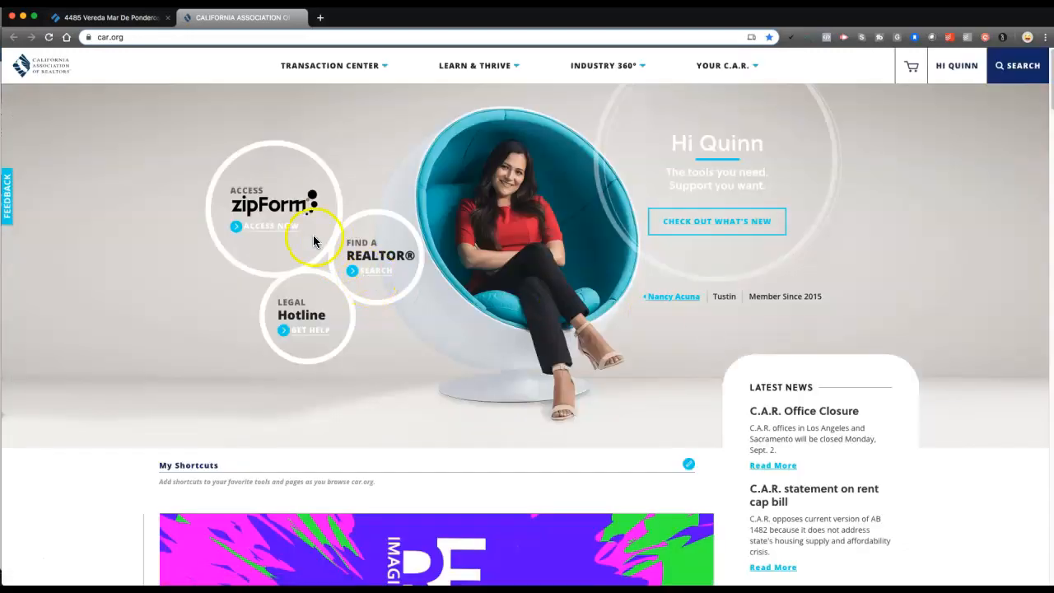
# Choose ACCESS NOW under zipForm and continue past the C.A.R. welcome page
pyautogui.click(268, 231)
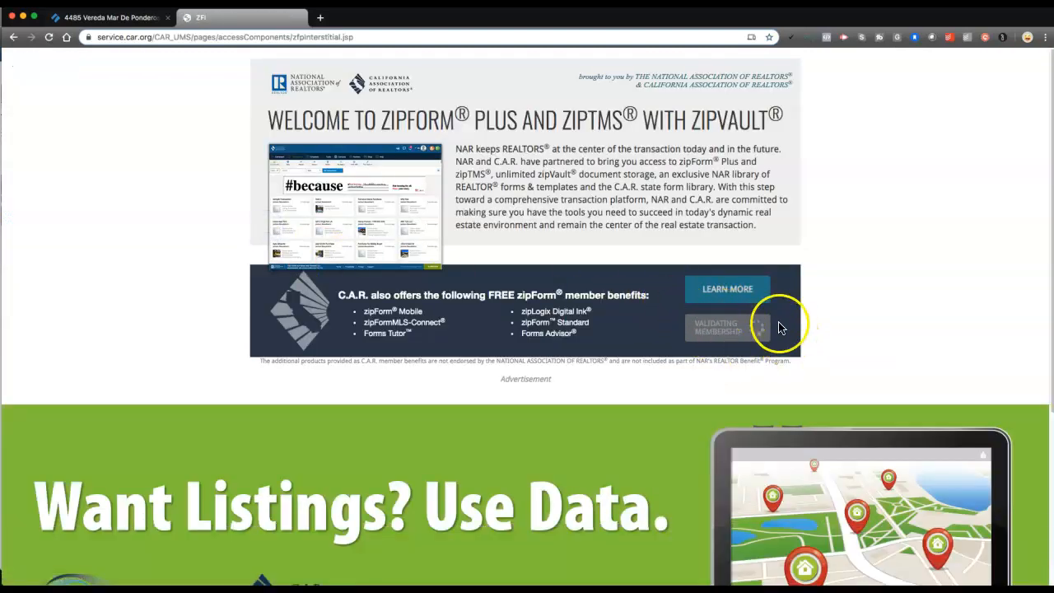
pyautogui.click(726, 336)
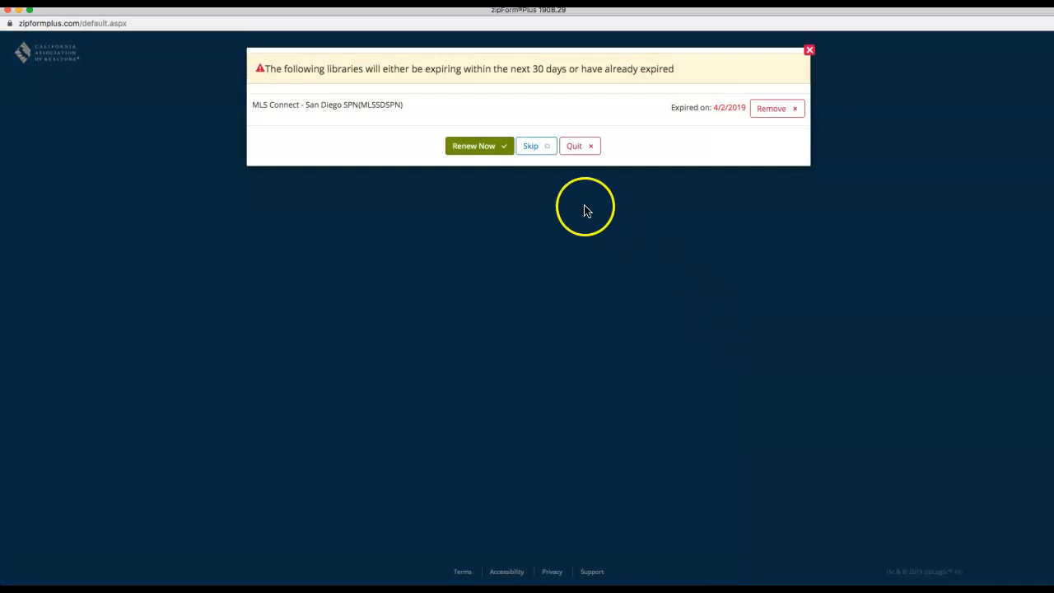
# Skip the expiring-library notice, start a new transaction, then minimize zipForm Plus
pyautogui.click(533, 147)
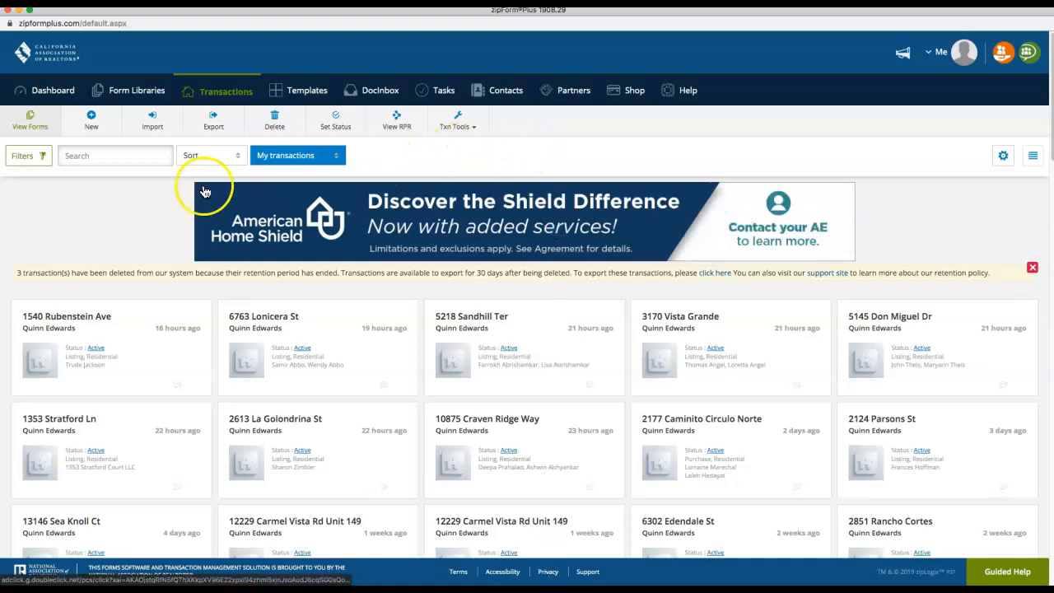
pyautogui.click(94, 122)
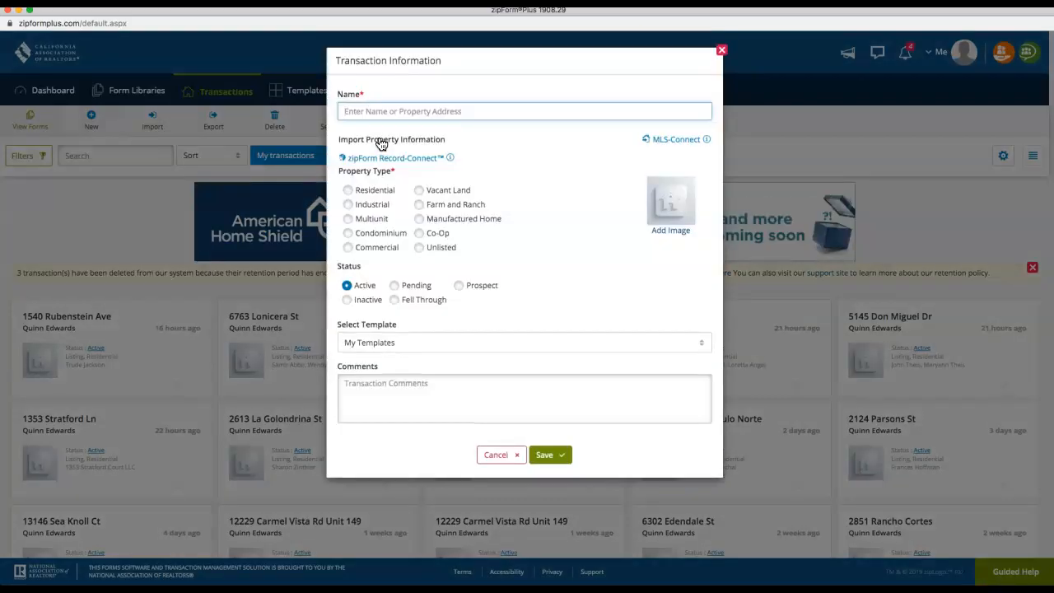
pyautogui.click(384, 136)
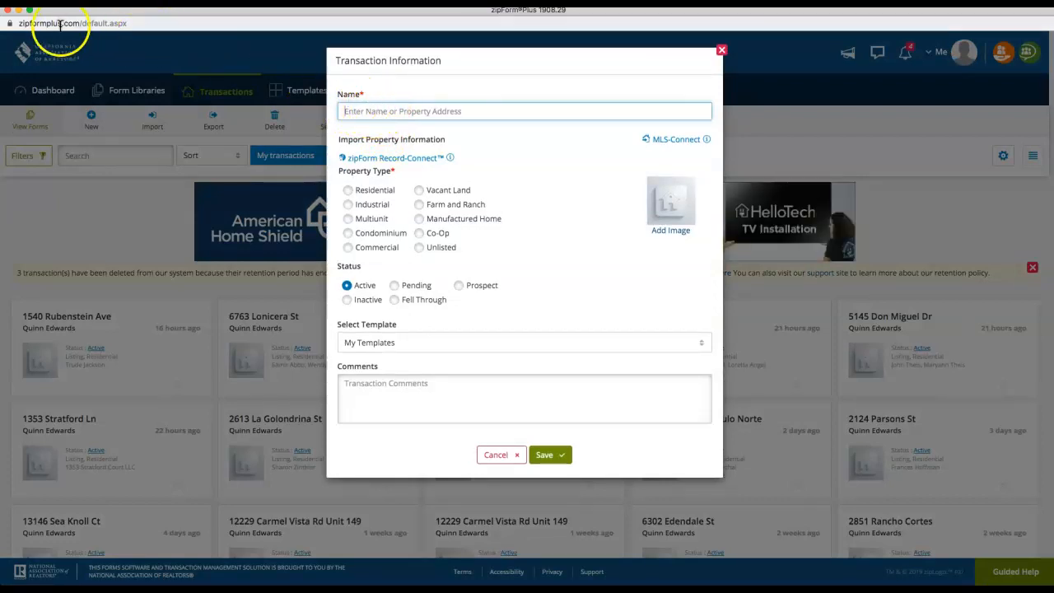
pyautogui.click(20, 11)
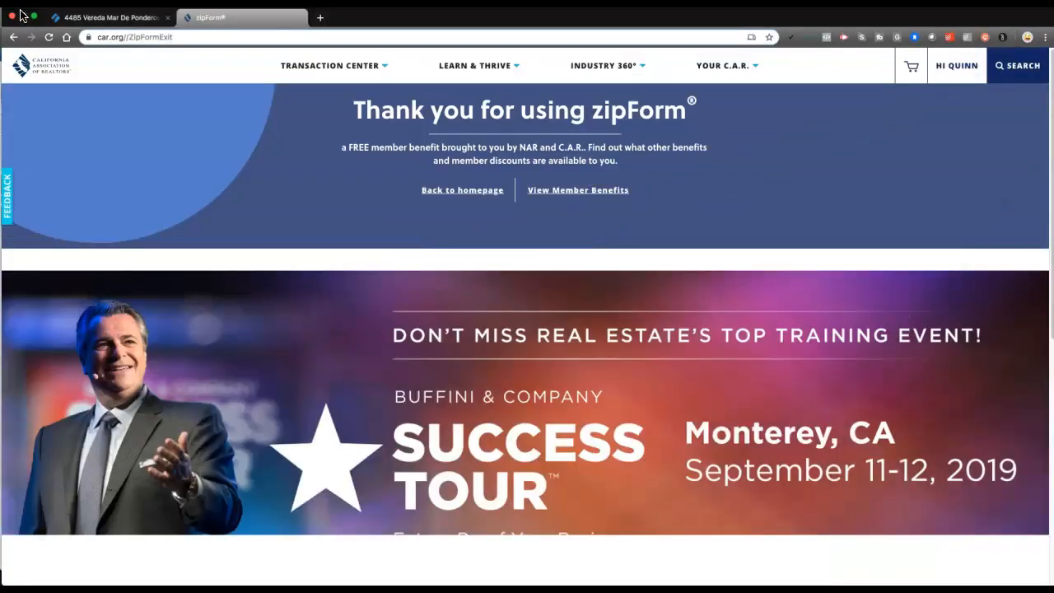
pyautogui.click(82, 18)
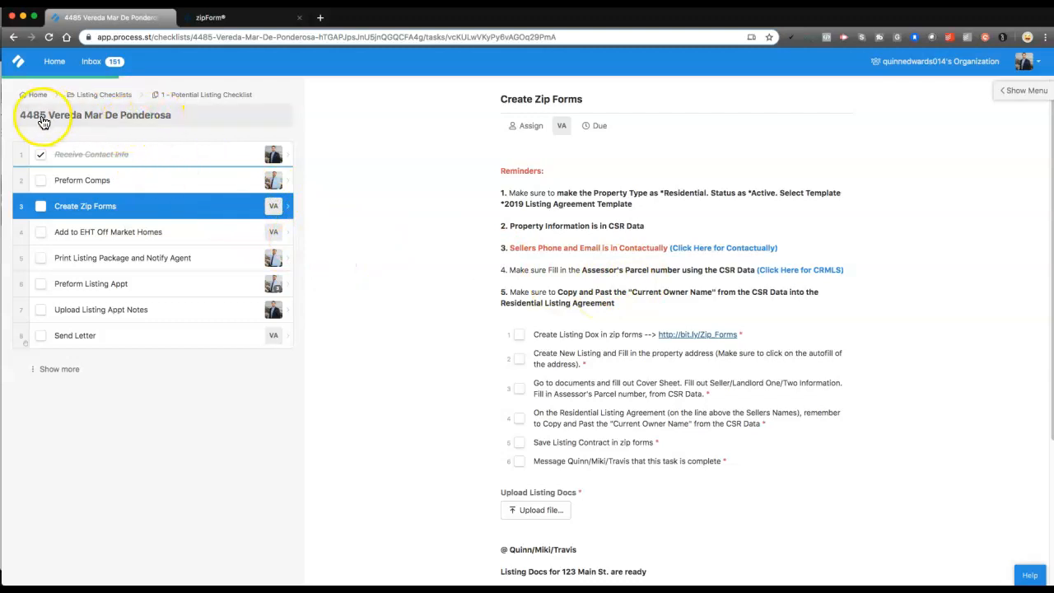
pyautogui.click(114, 155)
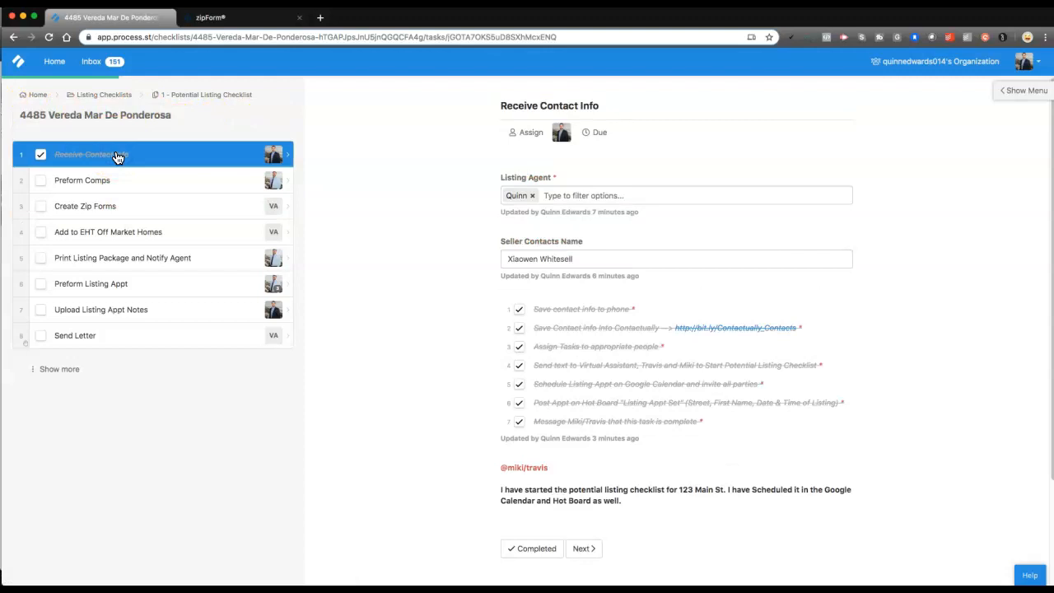
pyautogui.click(134, 208)
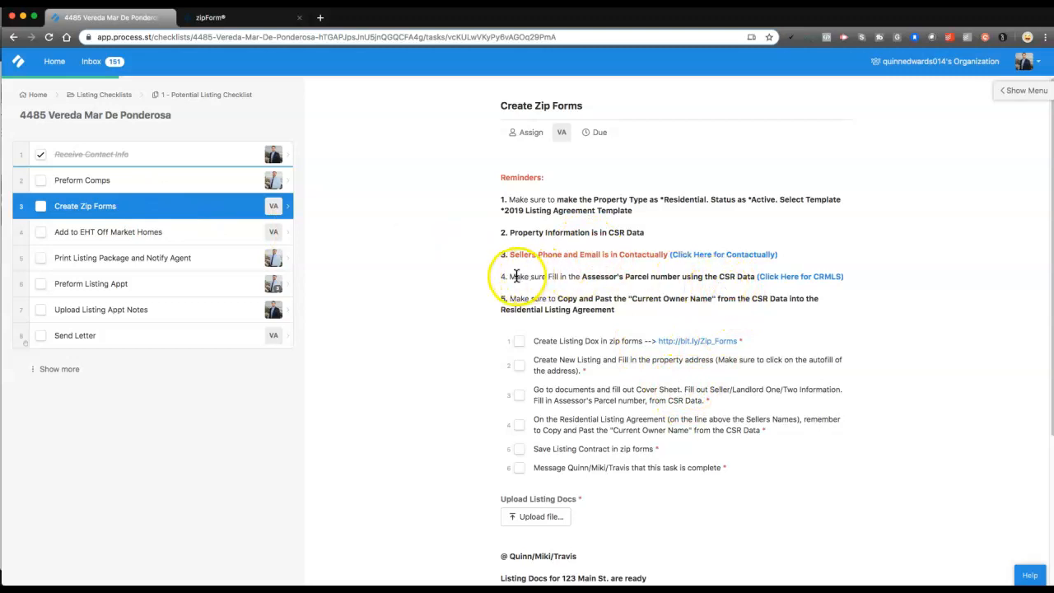
pyautogui.moveTo(528, 236); pyautogui.dragTo(611, 231)
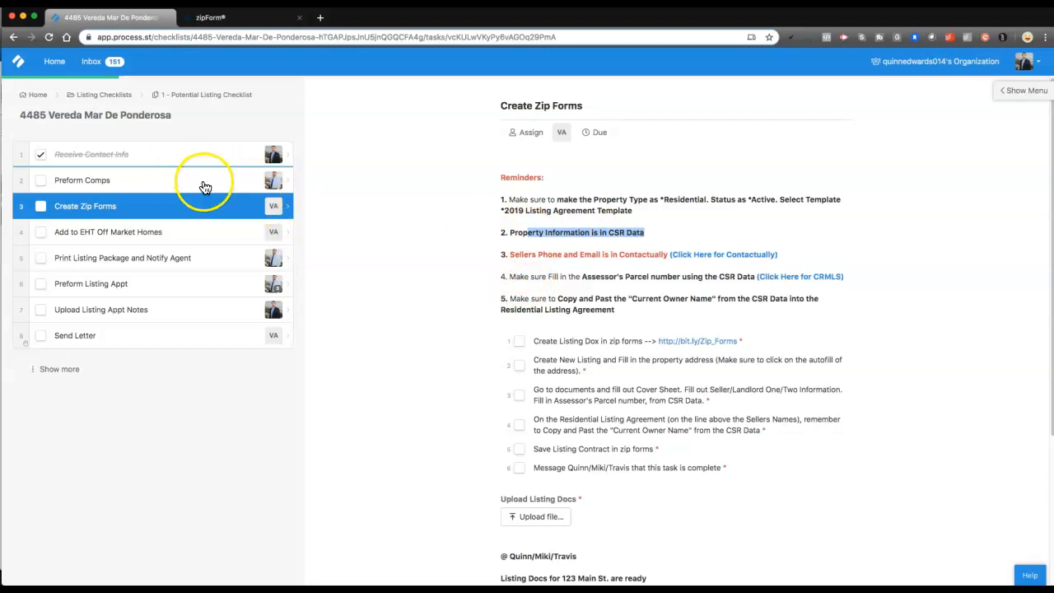
pyautogui.click(636, 240)
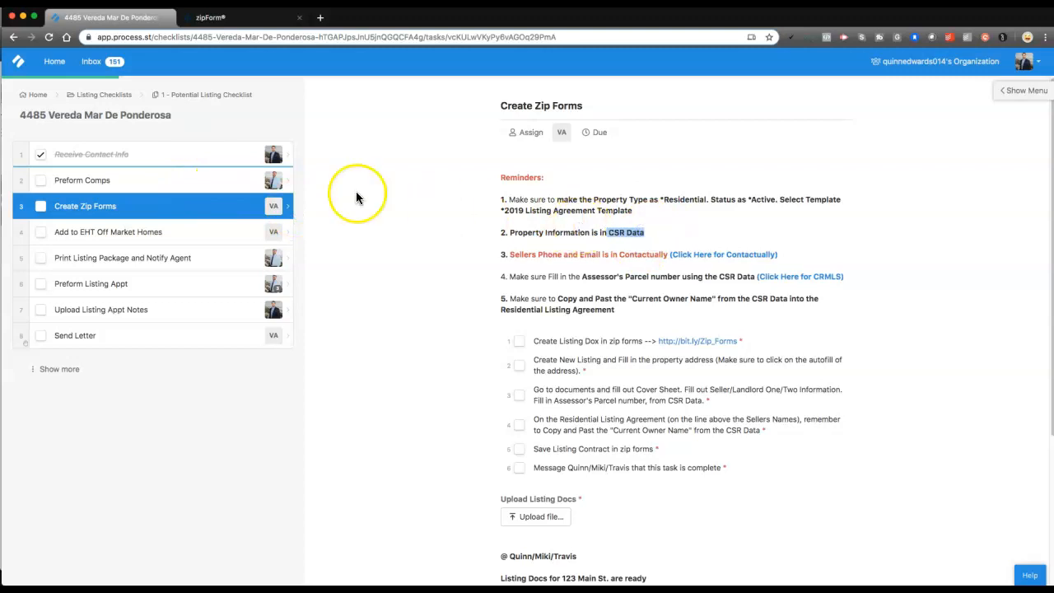
pyautogui.click(73, 116)
pyautogui.press('super+c')
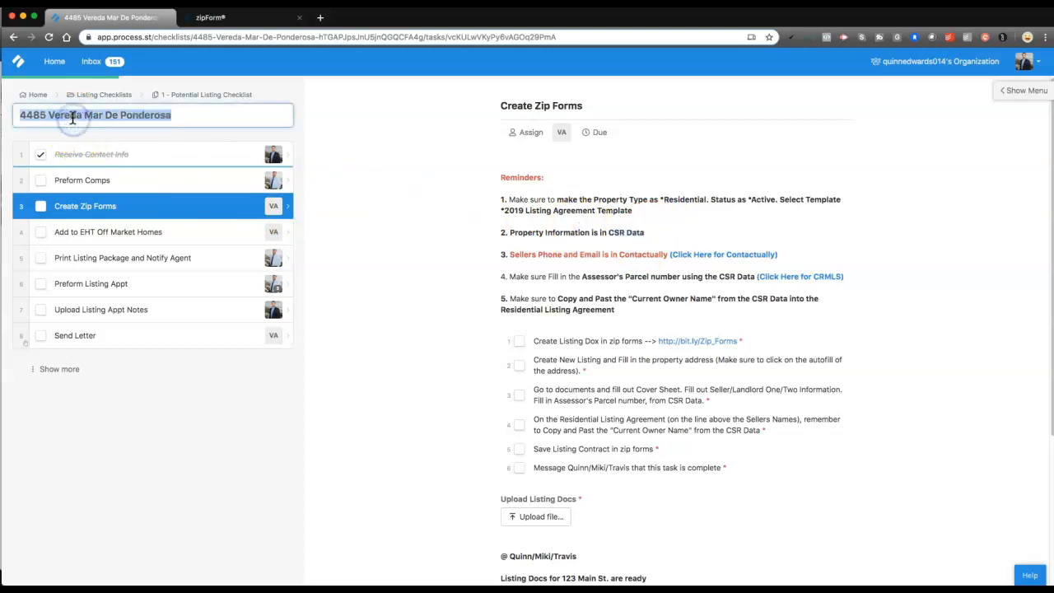
pyautogui.click(226, 25)
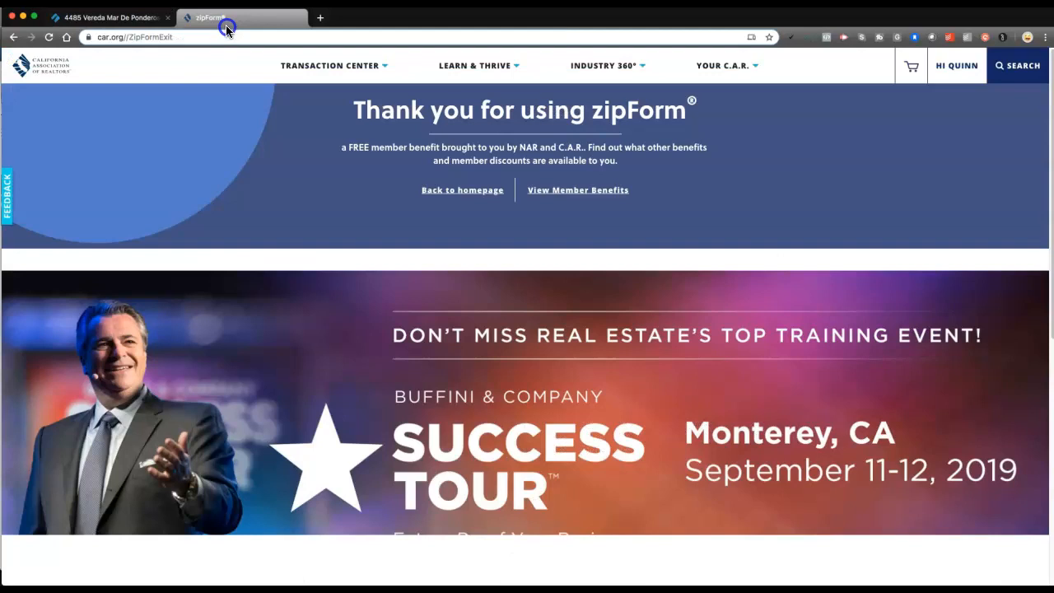
pyautogui.click(108, 17)
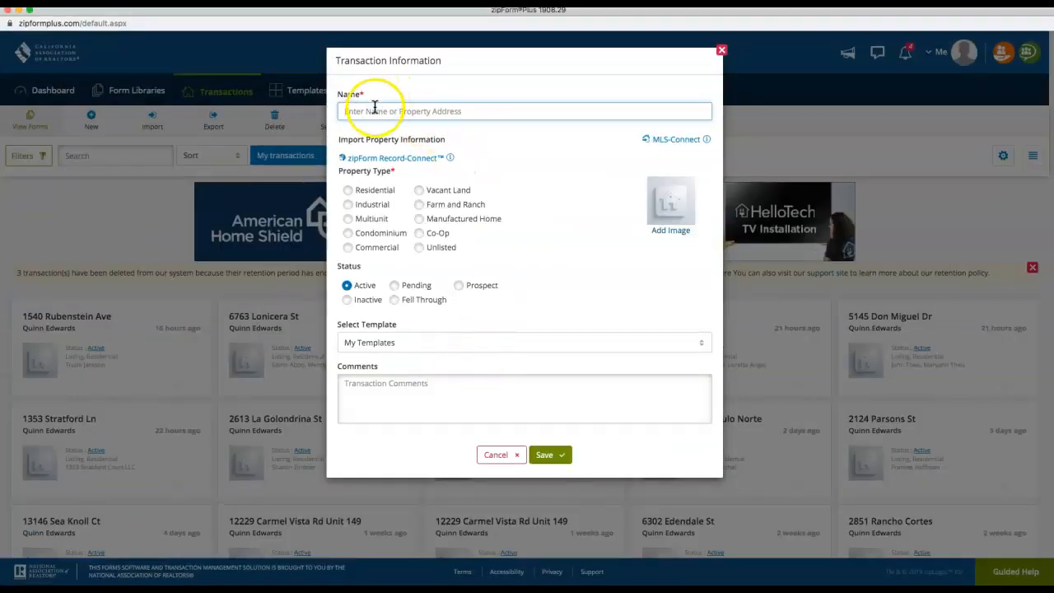
pyautogui.click(374, 110)
pyautogui.press('super+v')
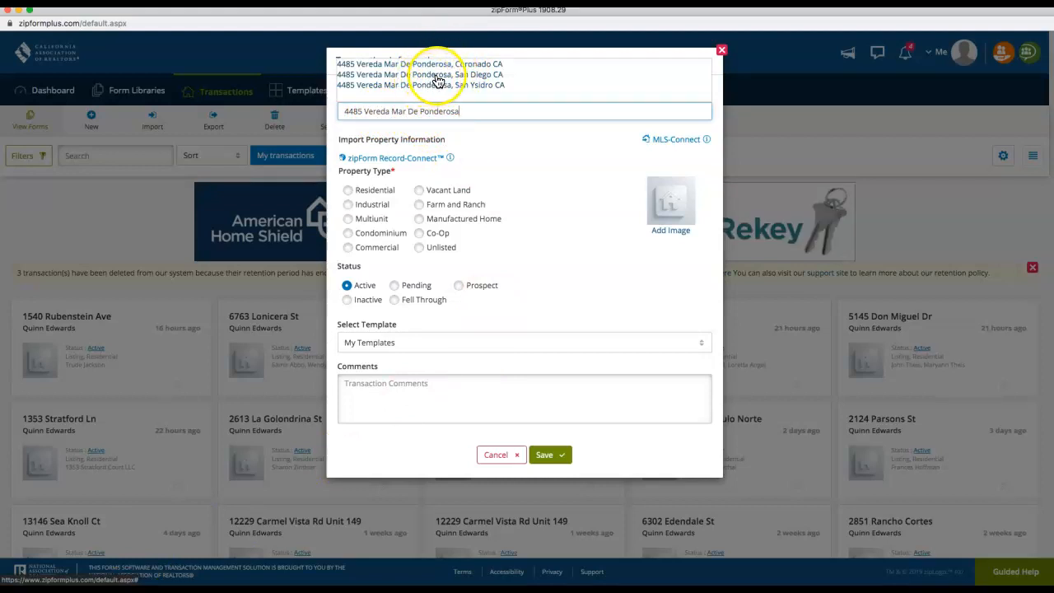
# Pick the San Diego address, set type Residential, and apply the 2019 Listing Agreement Template
pyautogui.click(443, 78)
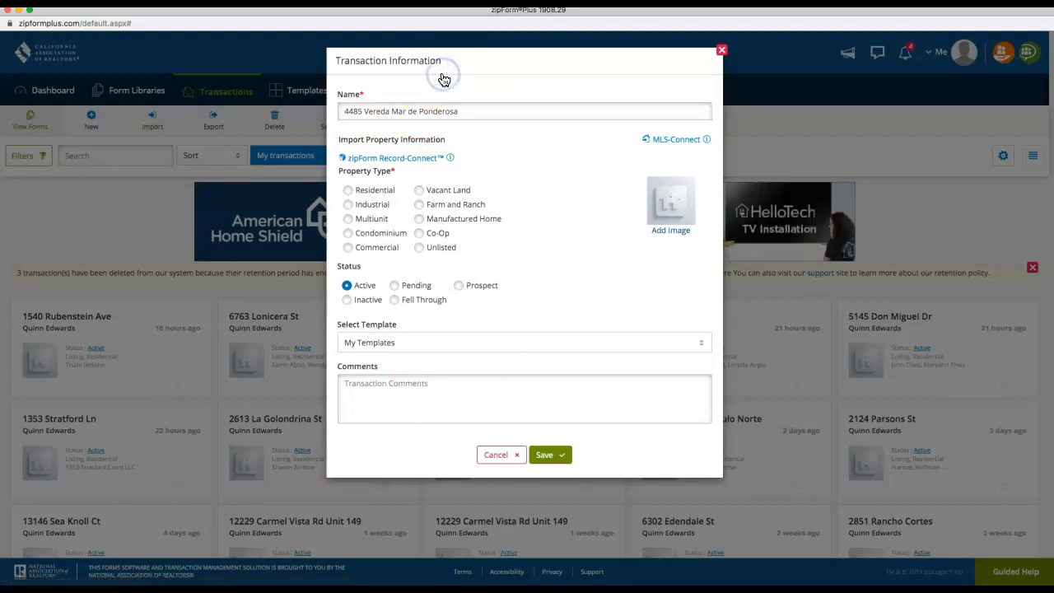
pyautogui.click(348, 191)
pyautogui.click(384, 344)
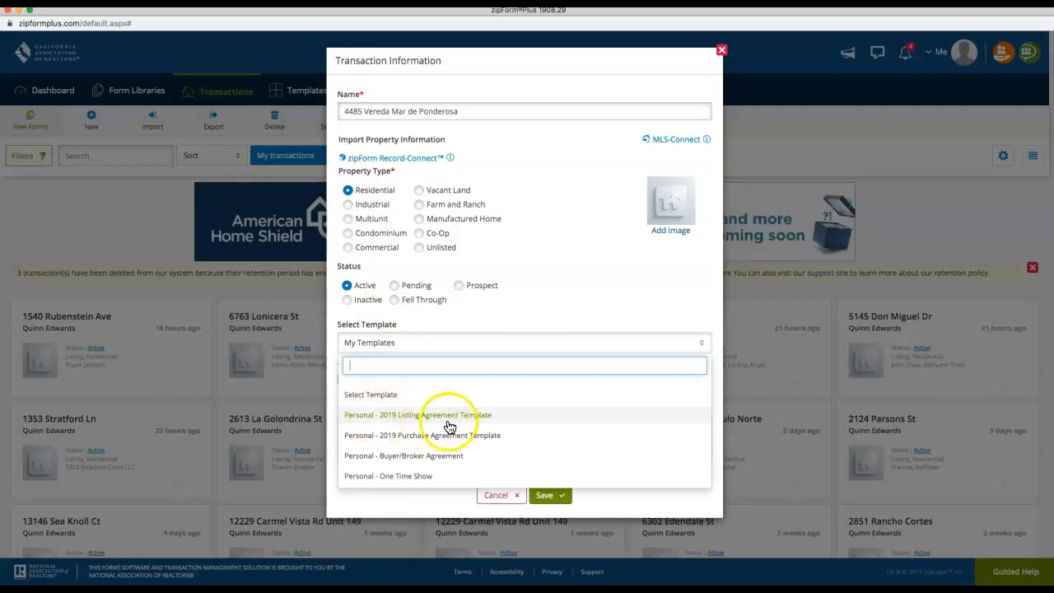
pyautogui.click(401, 423)
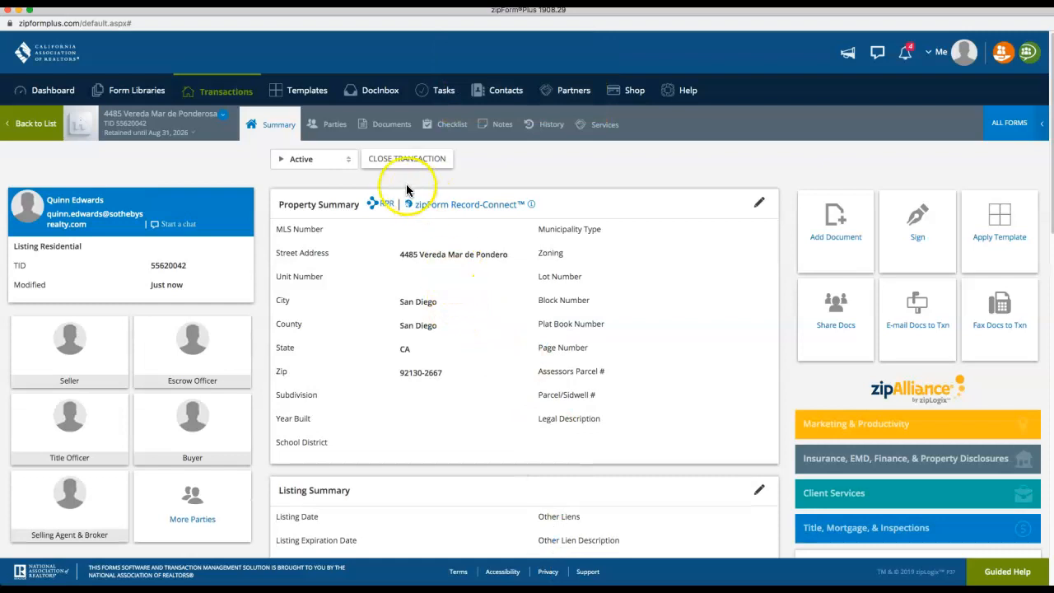
# Open the Cover Sheet from the transaction's Documents and scroll to the Seller/Landlord sections
pyautogui.click(387, 126)
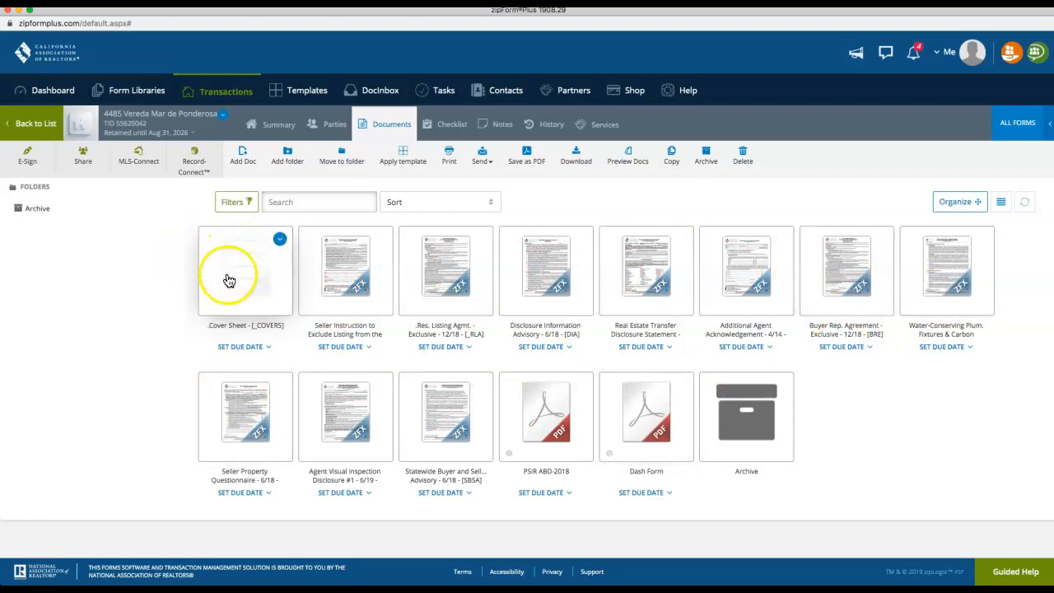
pyautogui.click(257, 265)
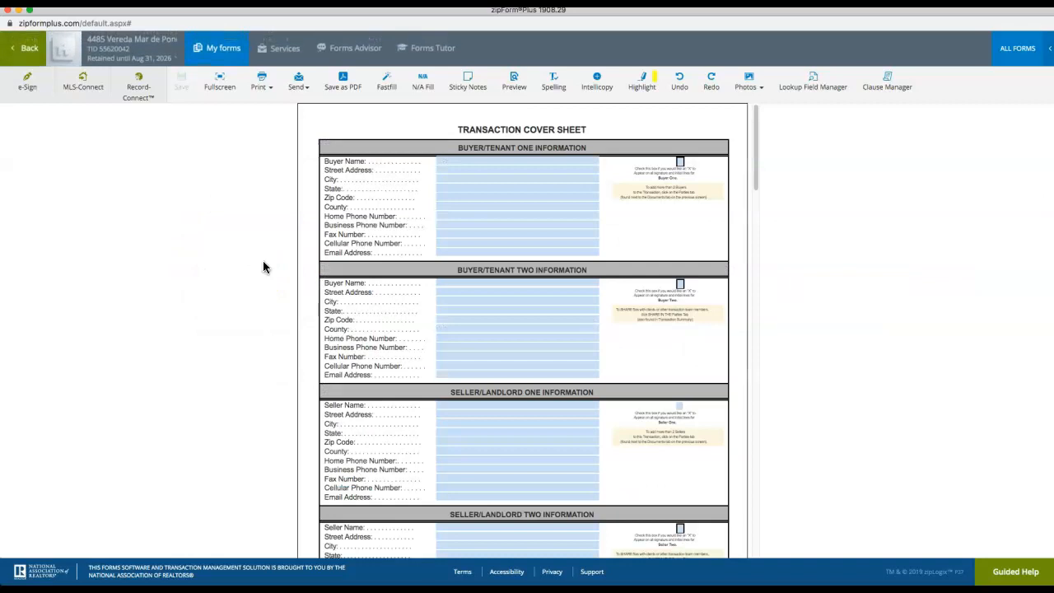
pyautogui.scroll(-3, 359, 280)
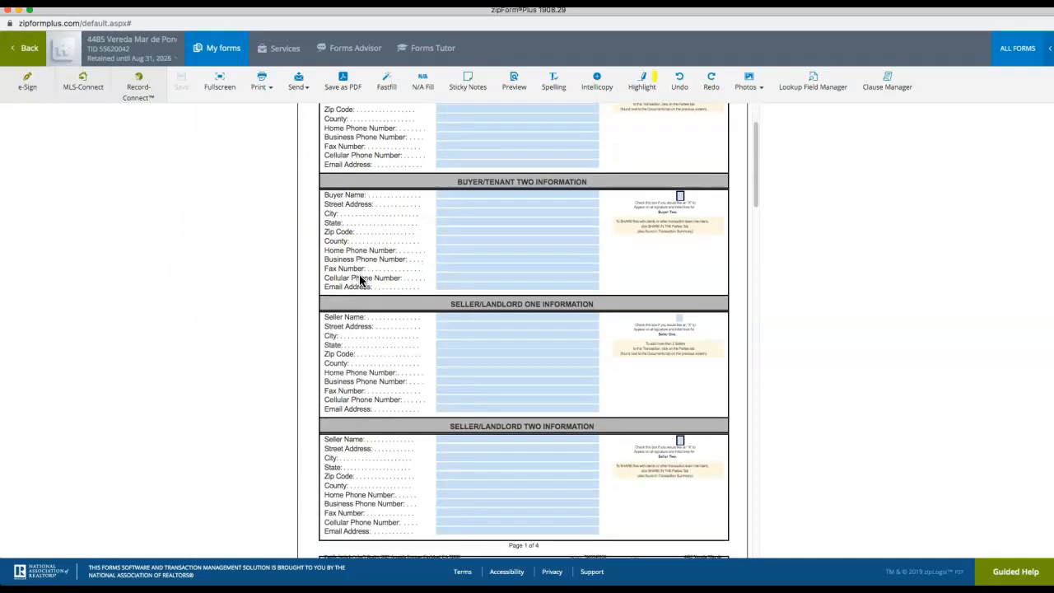
pyautogui.click(334, 277)
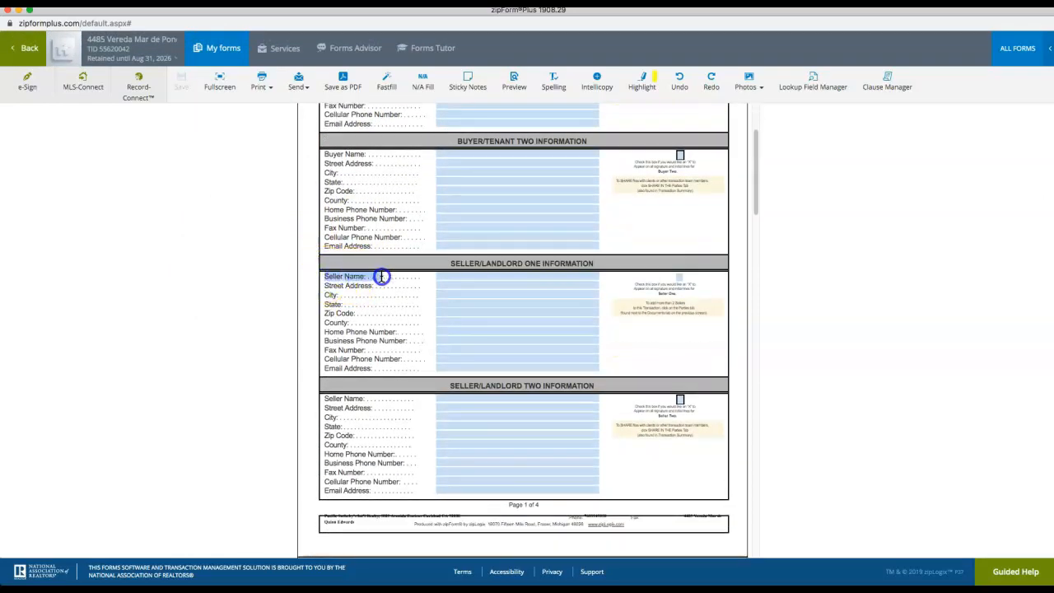
pyautogui.click(368, 290)
pyautogui.click(380, 399)
pyautogui.click(342, 399)
pyautogui.click(358, 276)
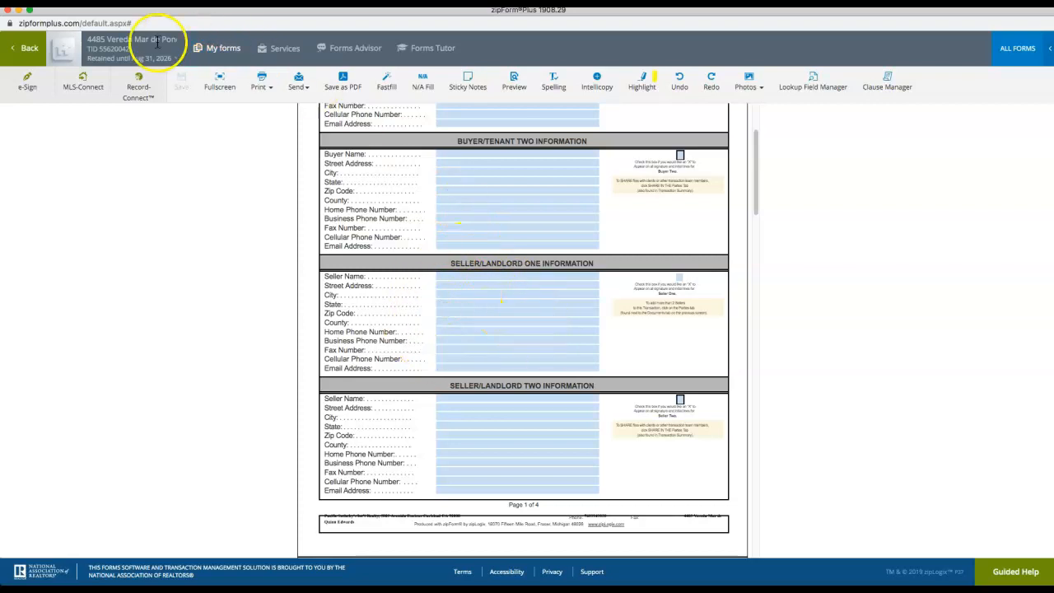
# Mark the Create Listing Dox subtask done and review the remaining subtasks and CSR Data reminder
pyautogui.click(21, 10)
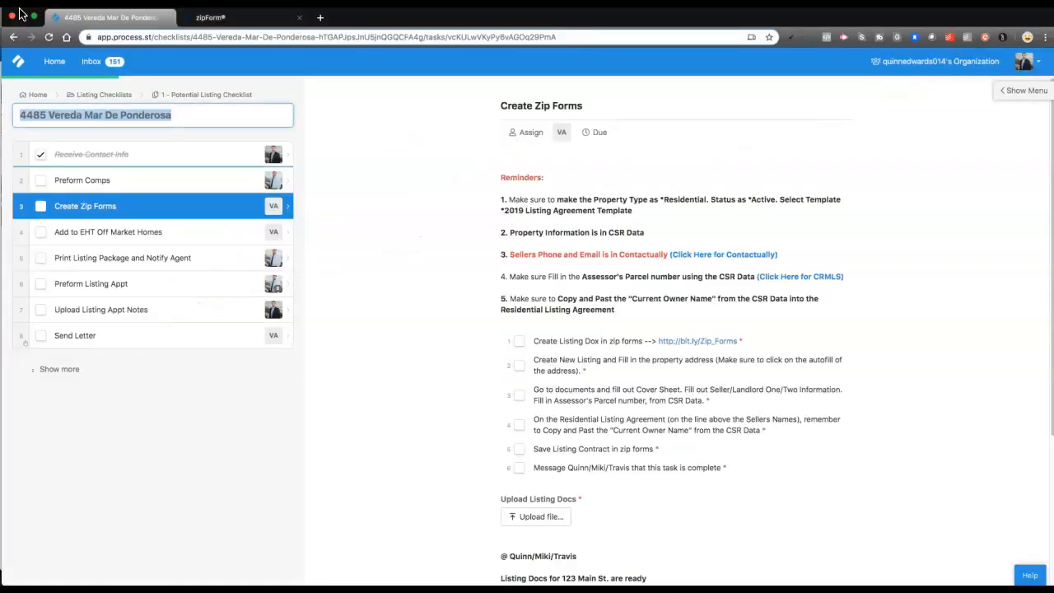
pyautogui.click(520, 344)
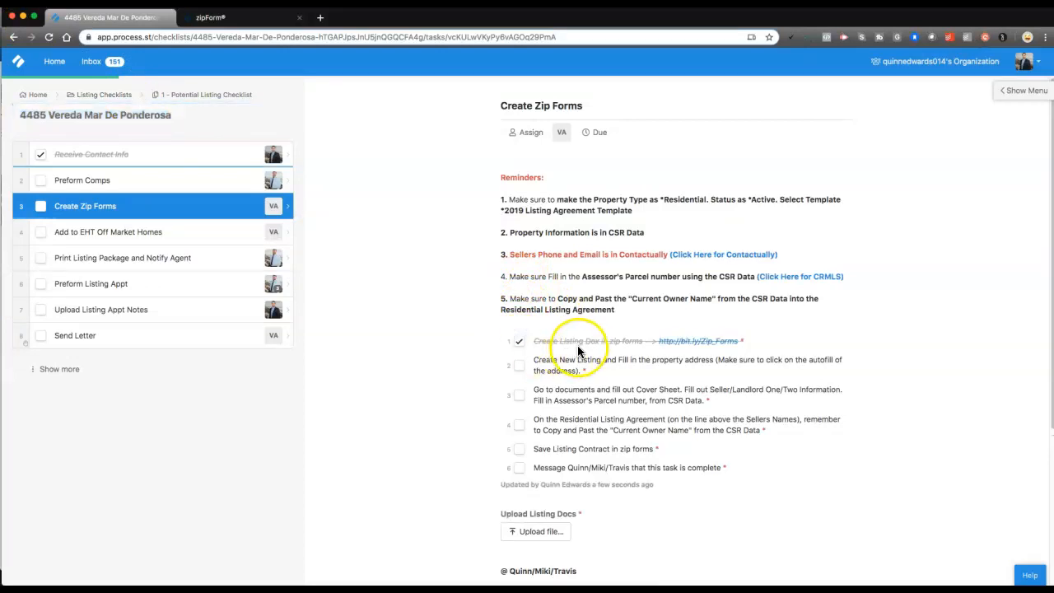
pyautogui.moveTo(557, 341); pyautogui.dragTo(580, 341)
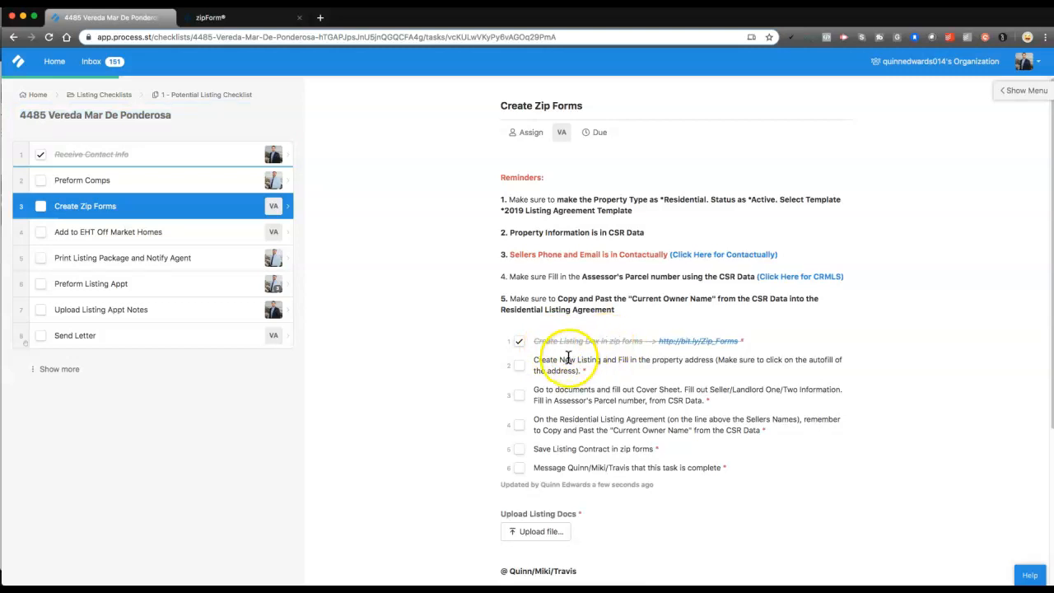
pyautogui.moveTo(546, 361); pyautogui.dragTo(623, 363)
pyautogui.click(623, 362)
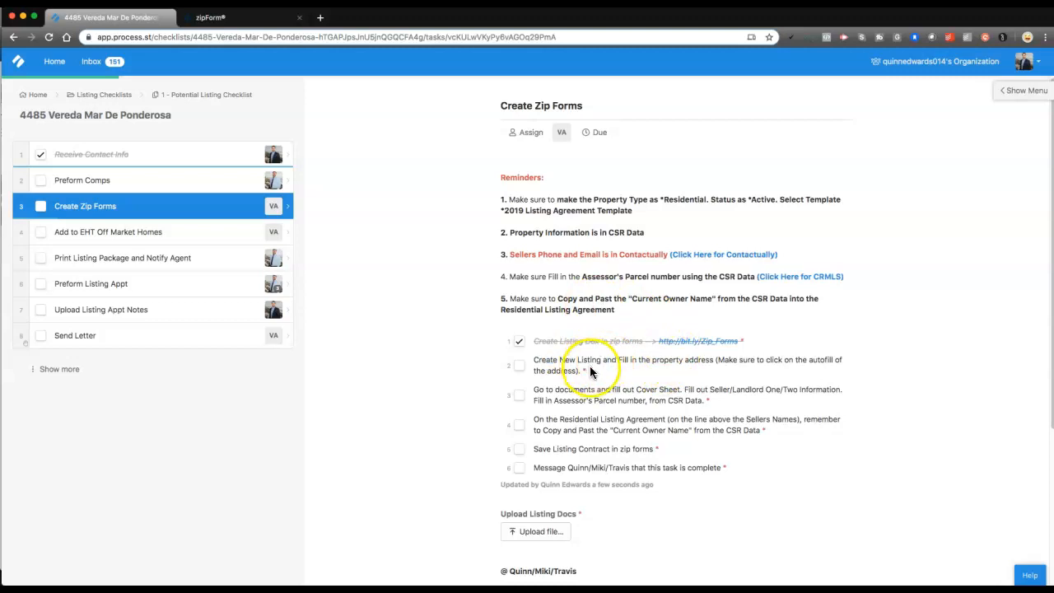
pyautogui.moveTo(719, 278); pyautogui.dragTo(751, 278)
# Log in to CRMLS, launch Paragon, and open TAX > CRS Data: Tax Search
pyautogui.click(757, 277)
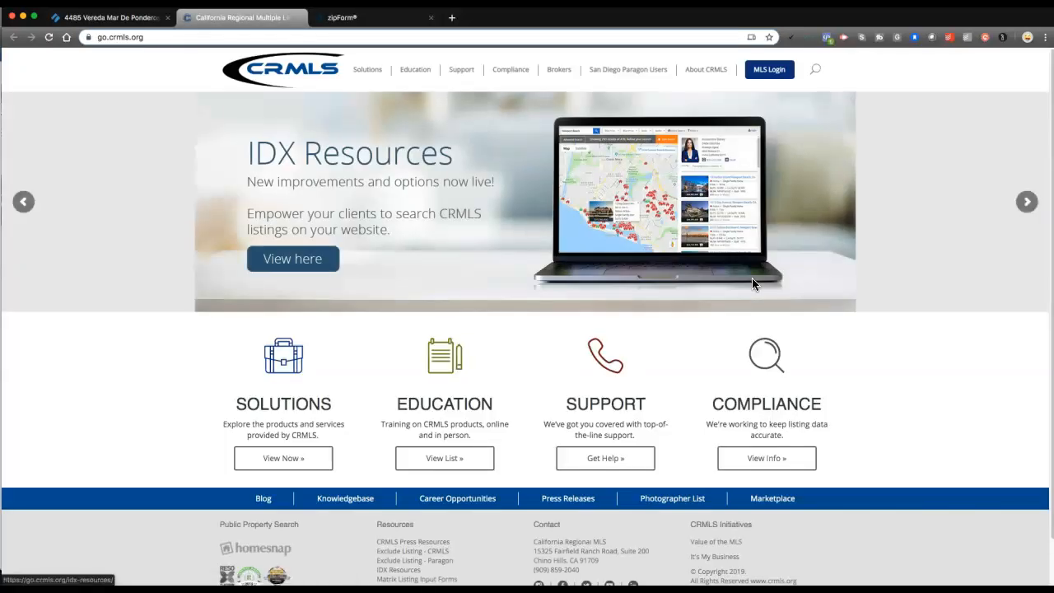
pyautogui.click(791, 74)
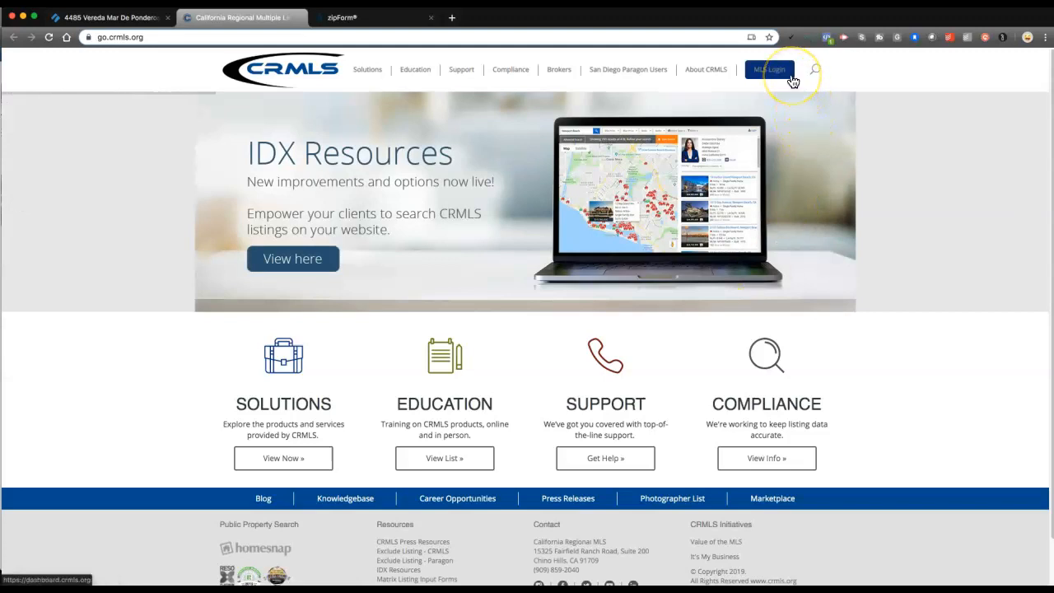
pyautogui.click(790, 78)
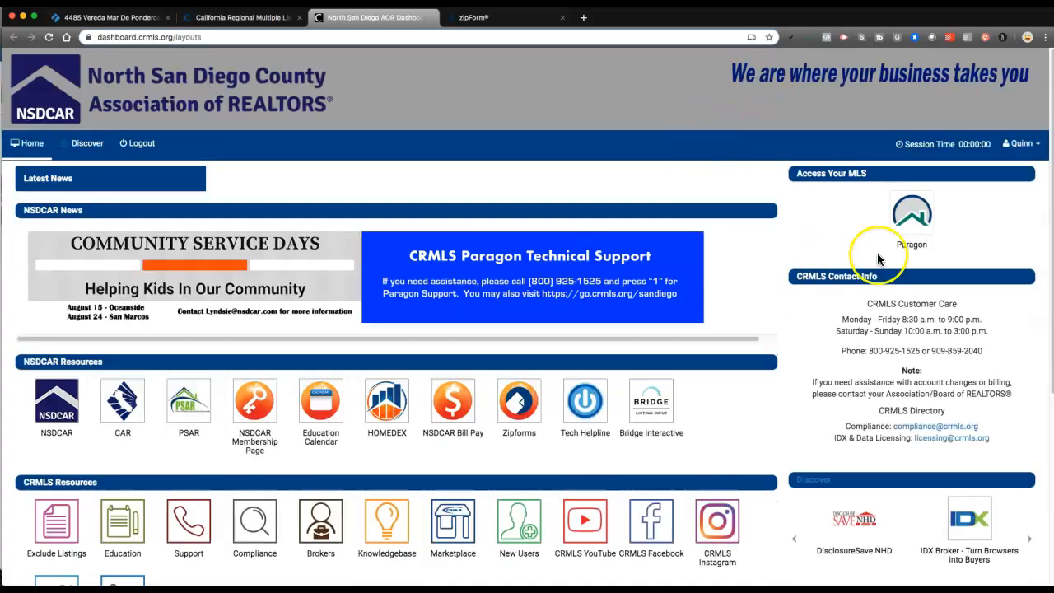
pyautogui.click(927, 214)
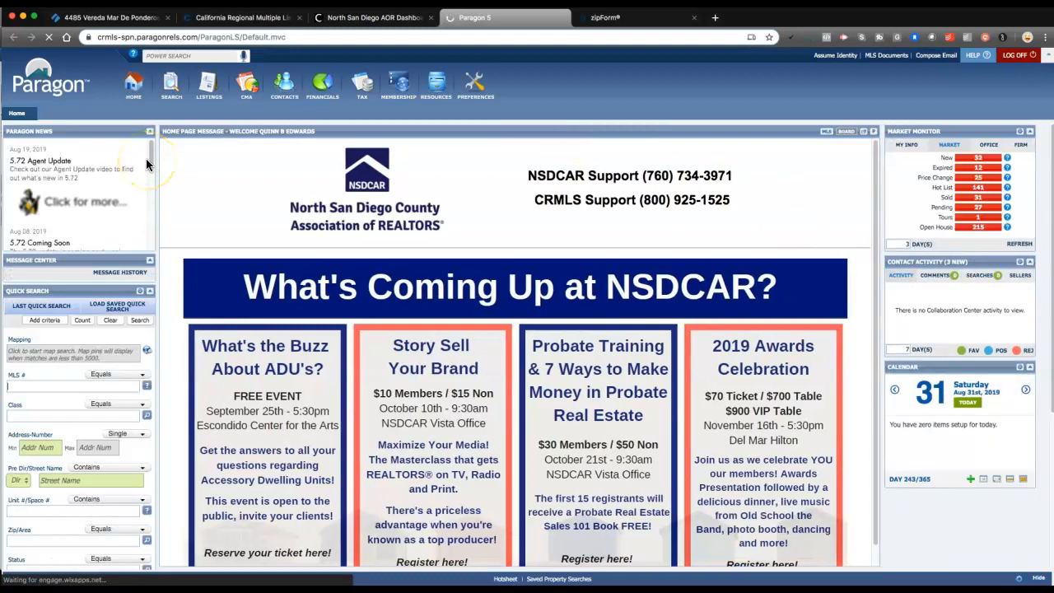
pyautogui.click(360, 80)
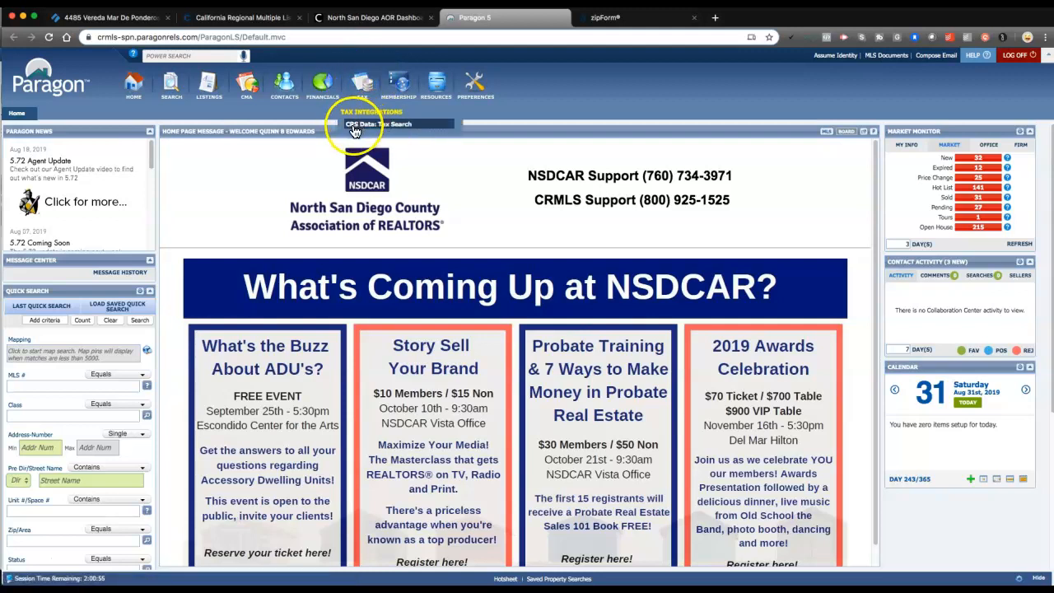
pyautogui.click(386, 125)
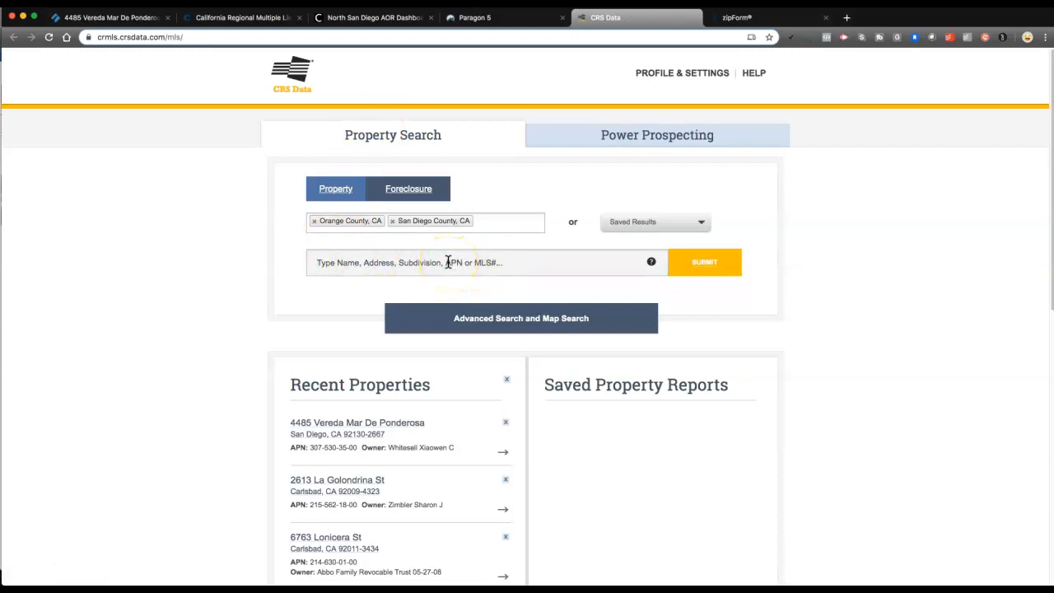
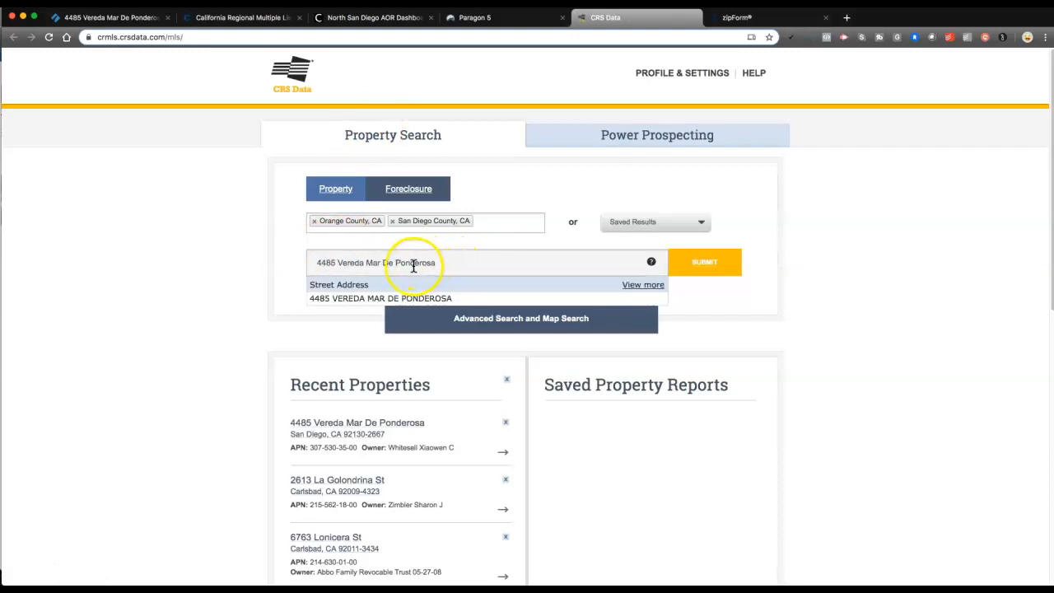
pyautogui.click(355, 302)
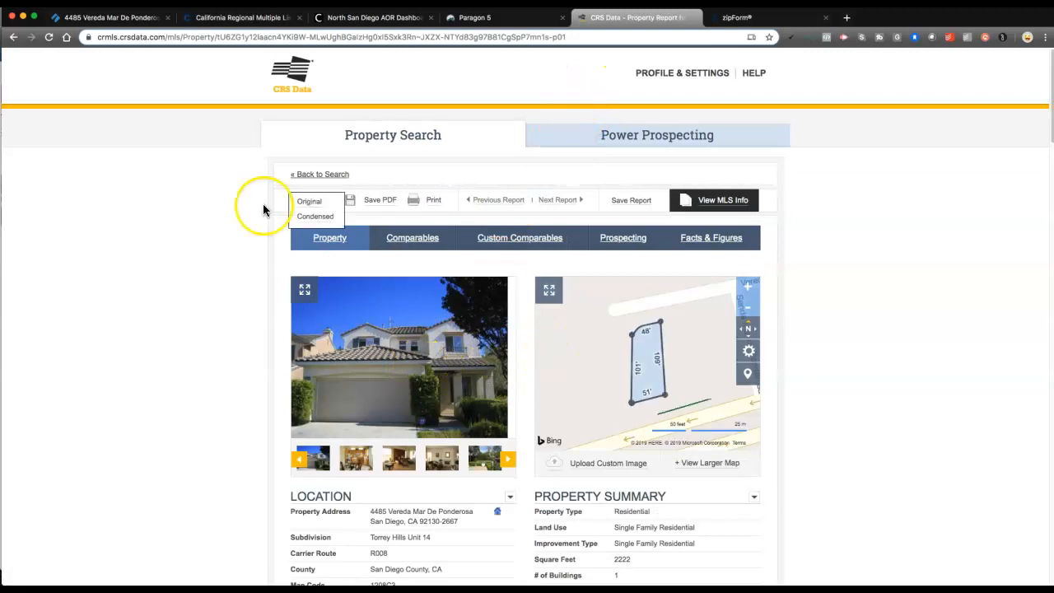
pyautogui.scroll(-1, 231, 268)
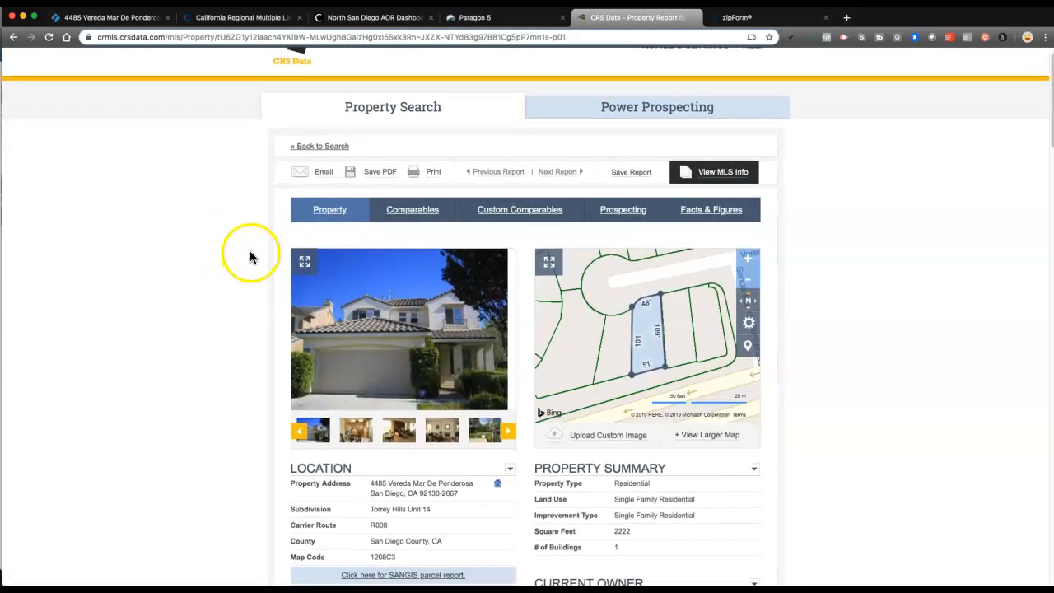
pyautogui.scroll(-1, 251, 256)
pyautogui.scroll(-2, 257, 260)
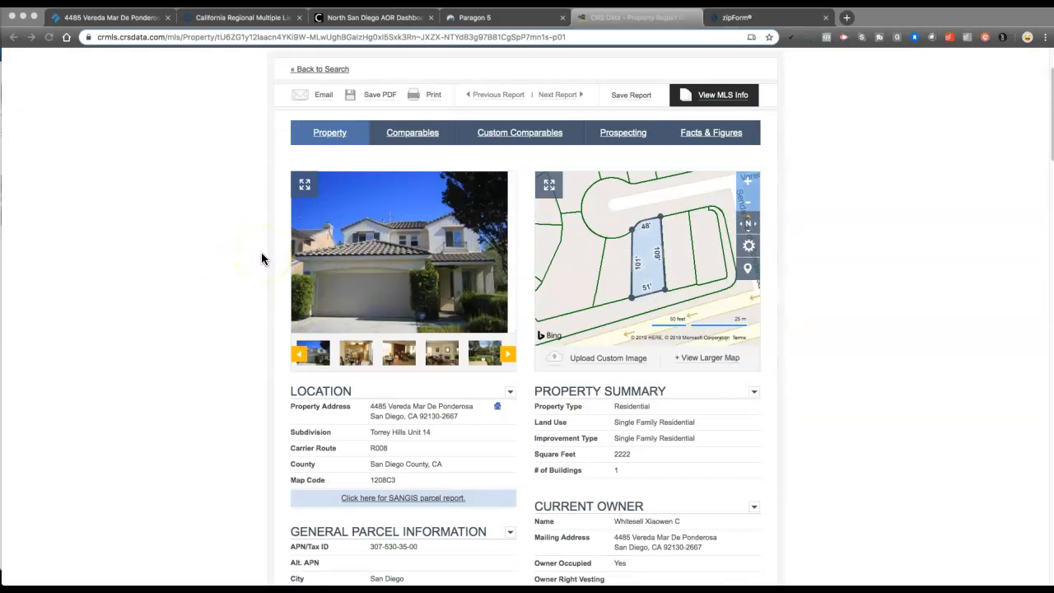
pyautogui.scroll(-2, 260, 256)
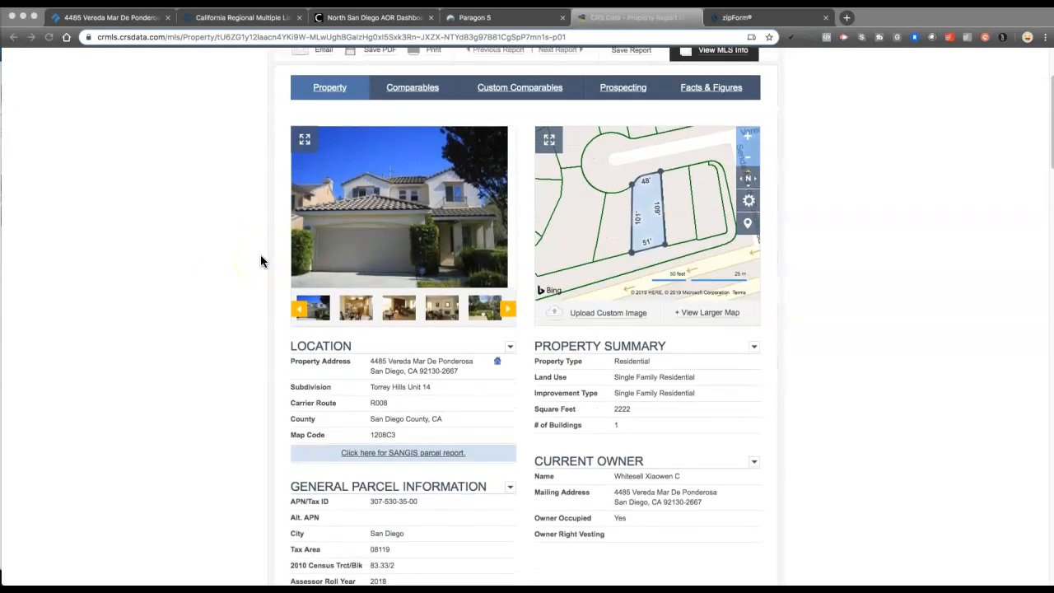
pyautogui.scroll(-2, 260, 259)
pyautogui.scroll(-4, 259, 251)
pyautogui.scroll(4, 621, 297)
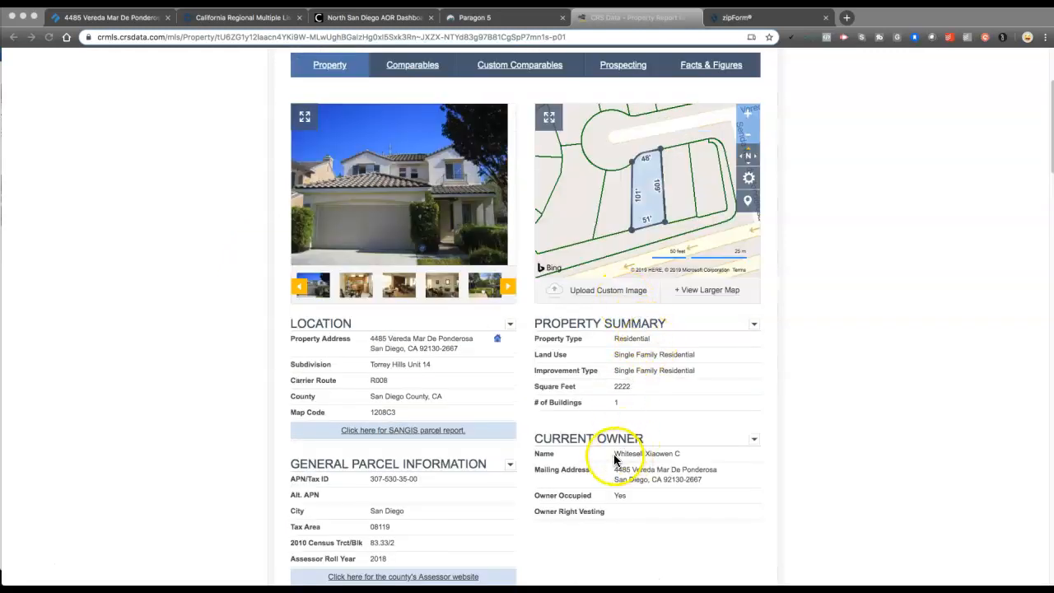
# Select the current owner's name, the property address, and the parcel number in the report
pyautogui.moveTo(614, 454); pyautogui.dragTo(680, 454)
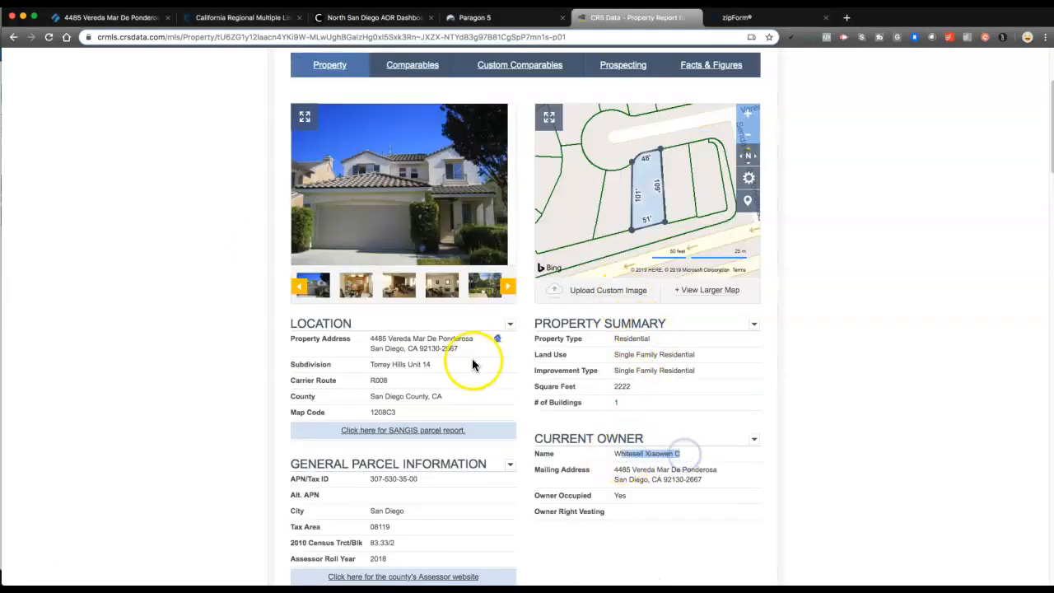
pyautogui.click(395, 340)
pyautogui.moveTo(386, 340); pyautogui.dragTo(437, 352)
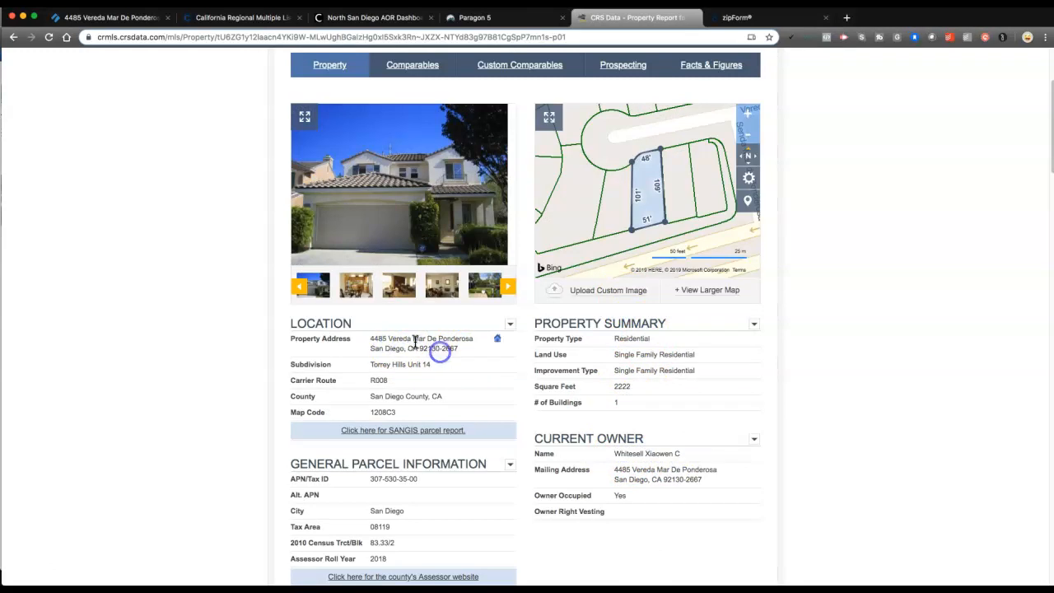
pyautogui.scroll(-1, 429, 357)
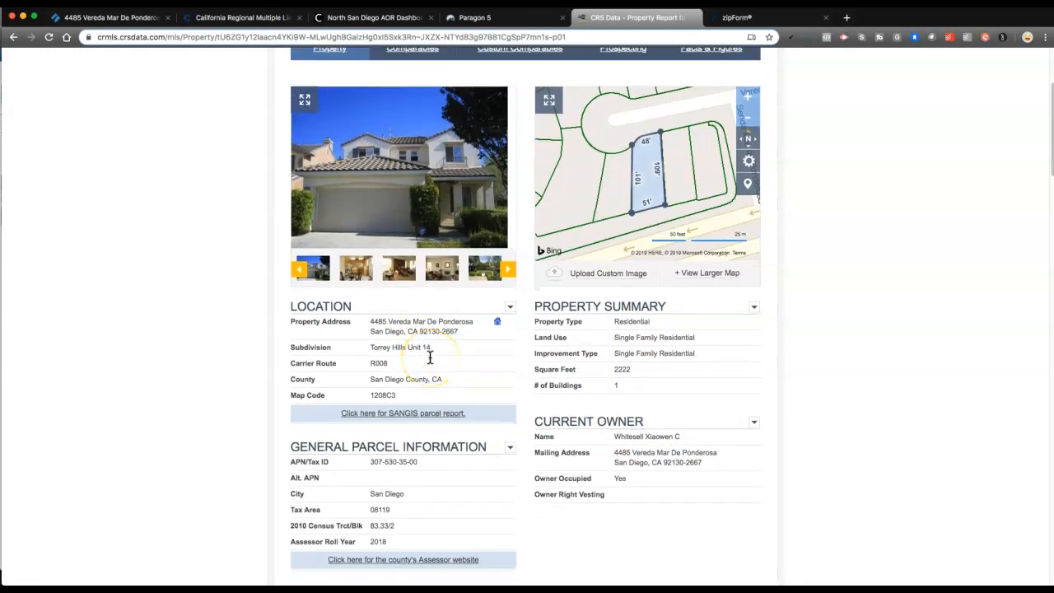
pyautogui.scroll(-1, 430, 357)
pyautogui.moveTo(370, 456); pyautogui.dragTo(389, 453)
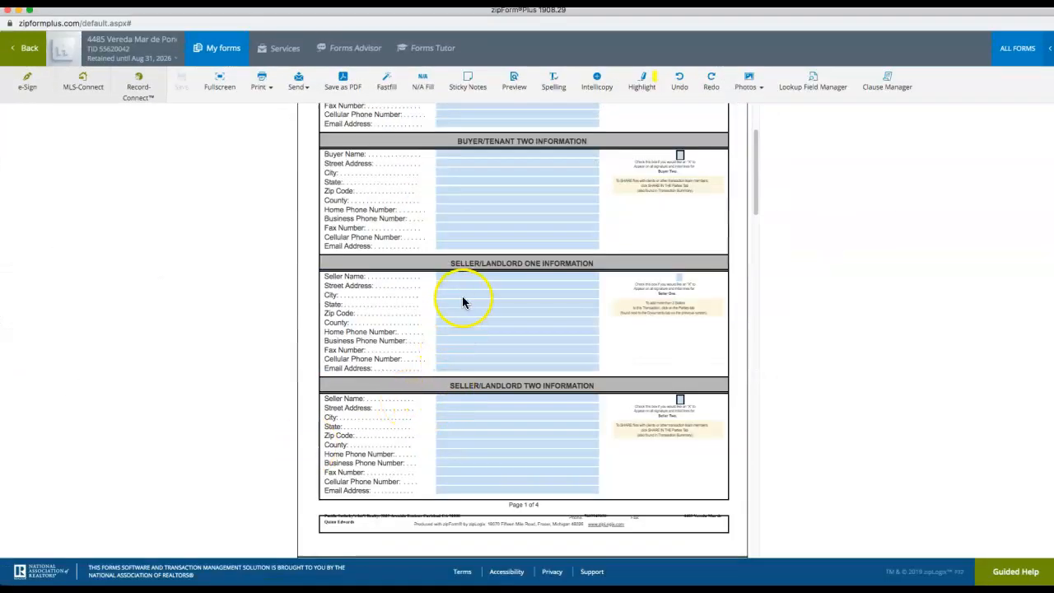
# Copy the owner's name from the Buyer/Owners entry in CRS Data's Sales History
pyautogui.scroll(-1, 463, 300)
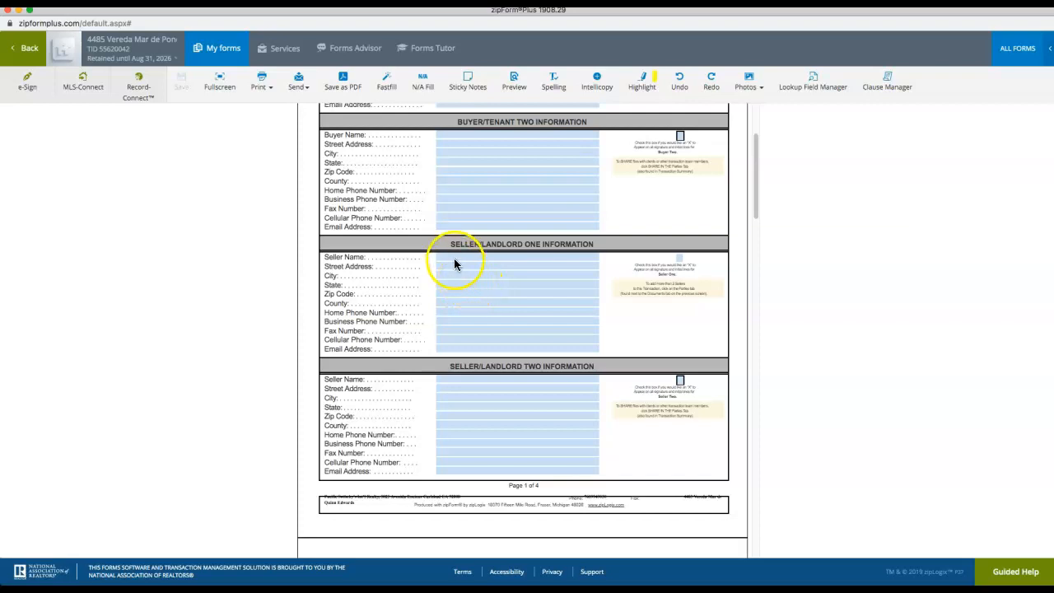
pyautogui.click(448, 263)
pyautogui.click(444, 270)
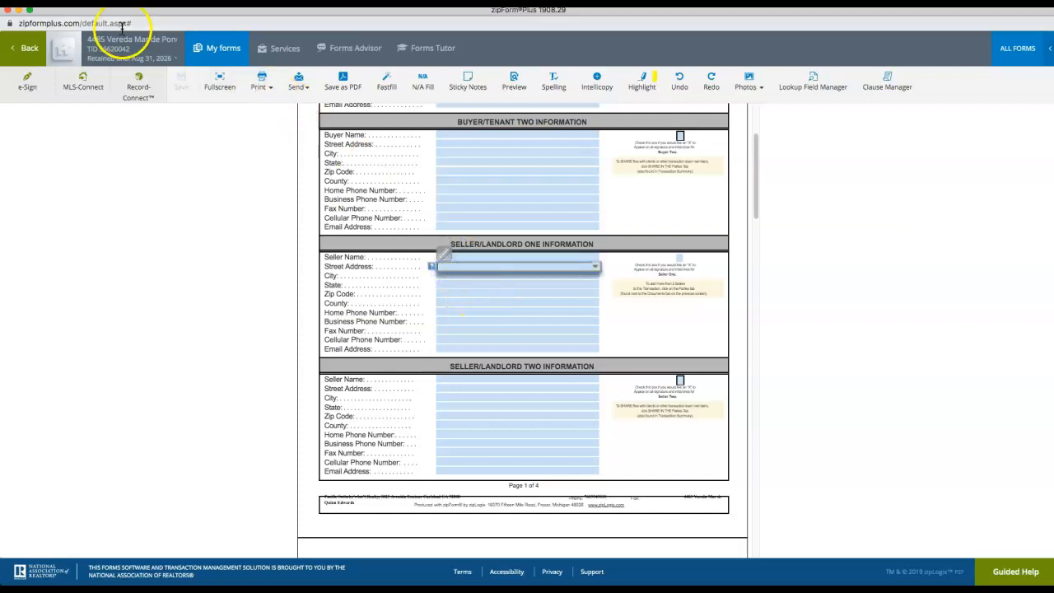
pyautogui.click(21, 13)
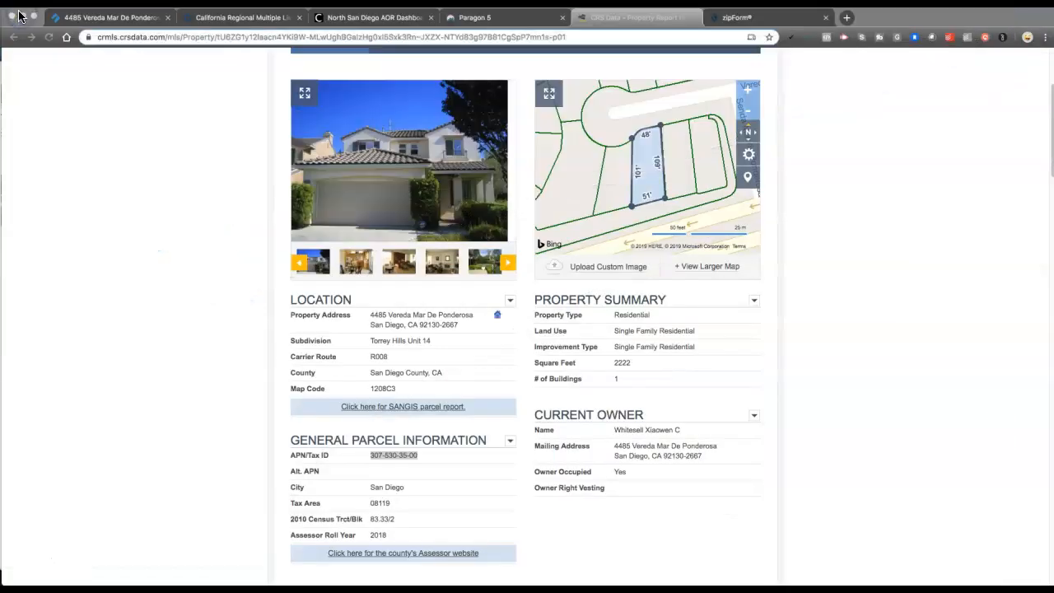
pyautogui.scroll(-5, 632, 326)
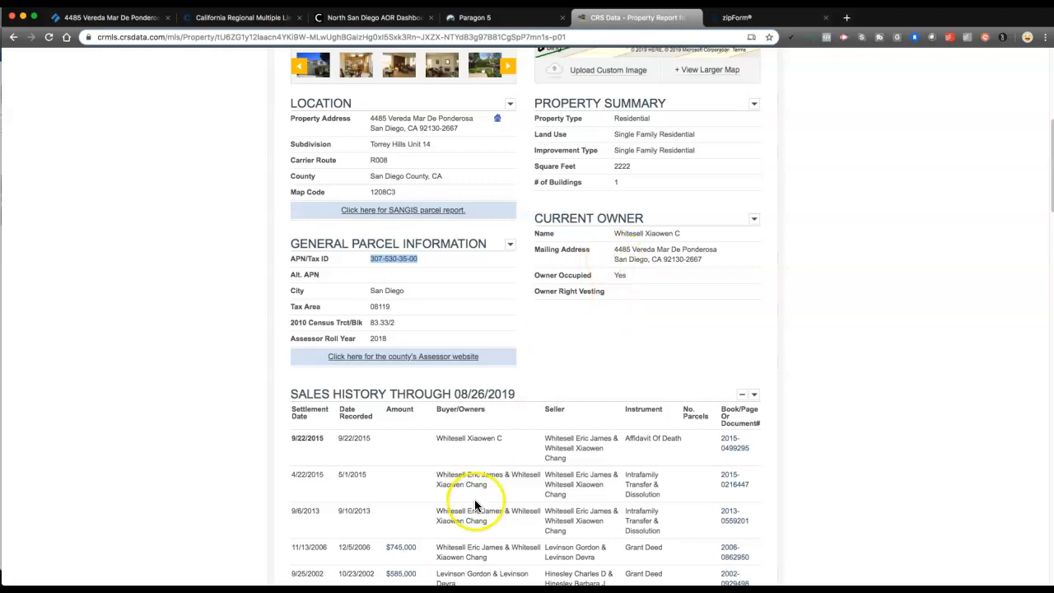
pyautogui.click(436, 438)
pyautogui.moveTo(453, 438); pyautogui.dragTo(492, 443)
pyautogui.click(475, 439)
pyautogui.click(490, 443)
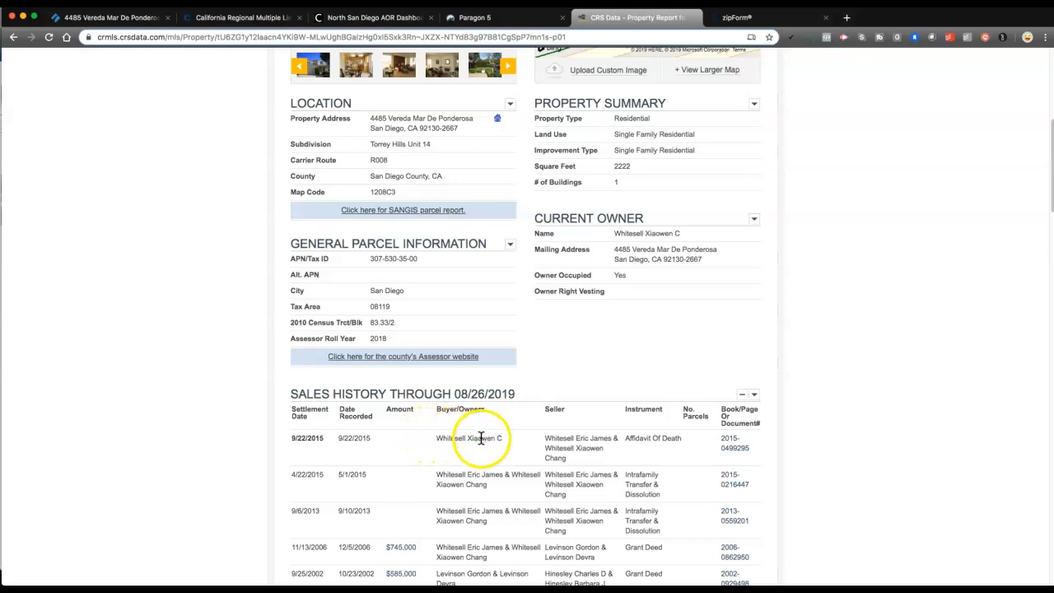
pyautogui.tripleClick(478, 438)
pyautogui.click(471, 441)
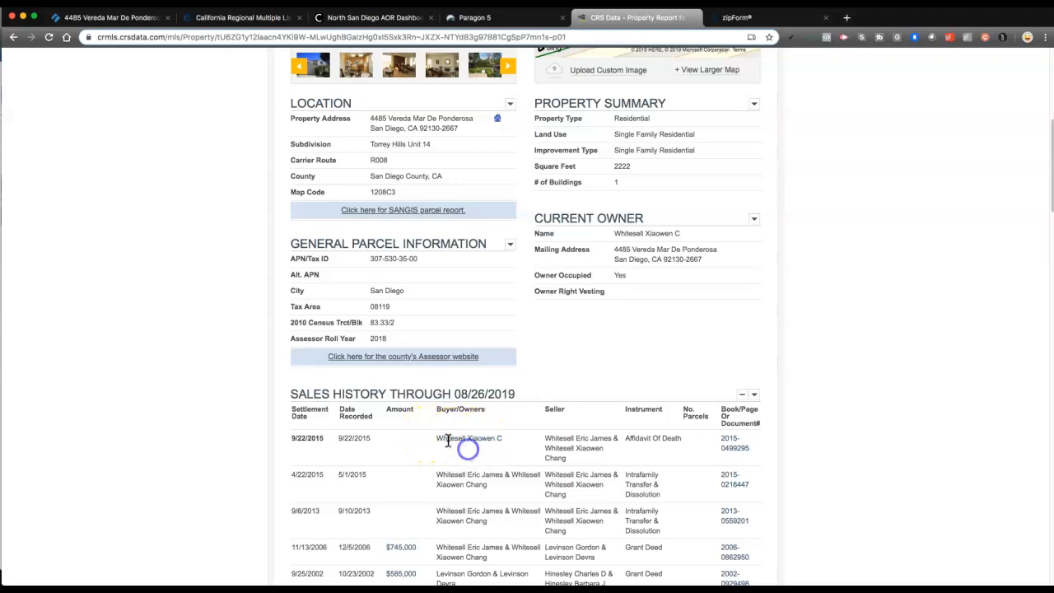
pyautogui.moveTo(437, 442); pyautogui.dragTo(496, 437)
pyautogui.click(496, 437)
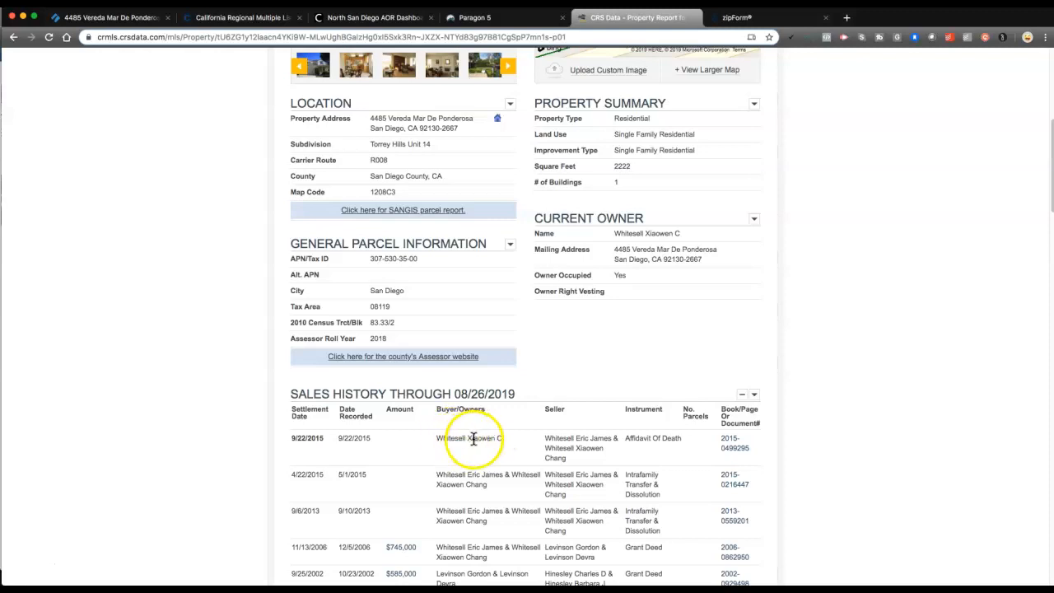
pyautogui.click(438, 437)
pyautogui.moveTo(465, 439); pyautogui.dragTo(494, 438)
pyautogui.press('super+c')
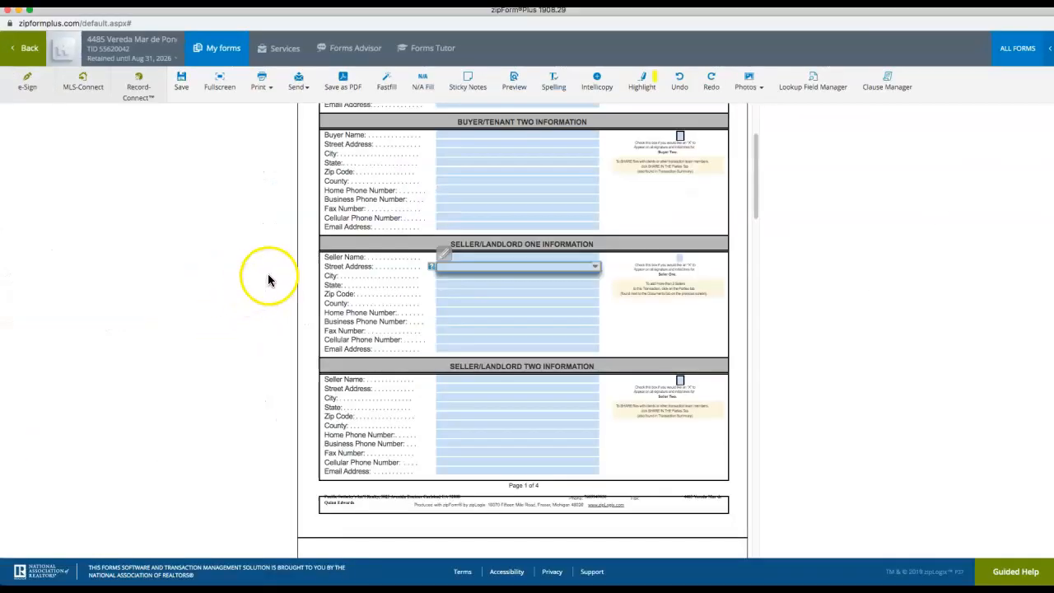
# Paste the owner's name into Seller One's Name field and reorder it first name first
pyautogui.click(474, 258)
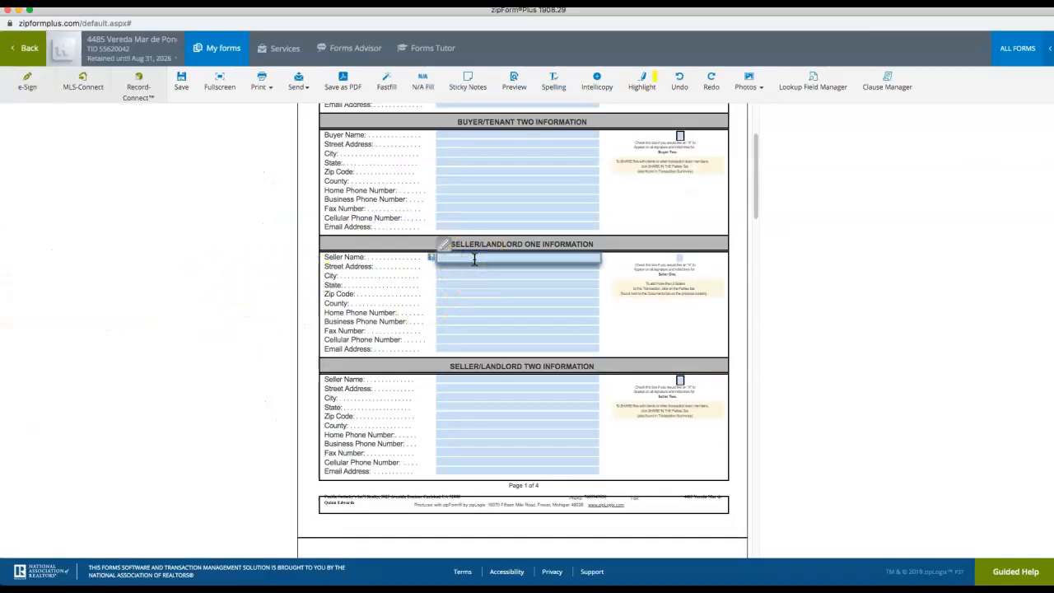
pyautogui.press('super+v')
pyautogui.click(490, 265)
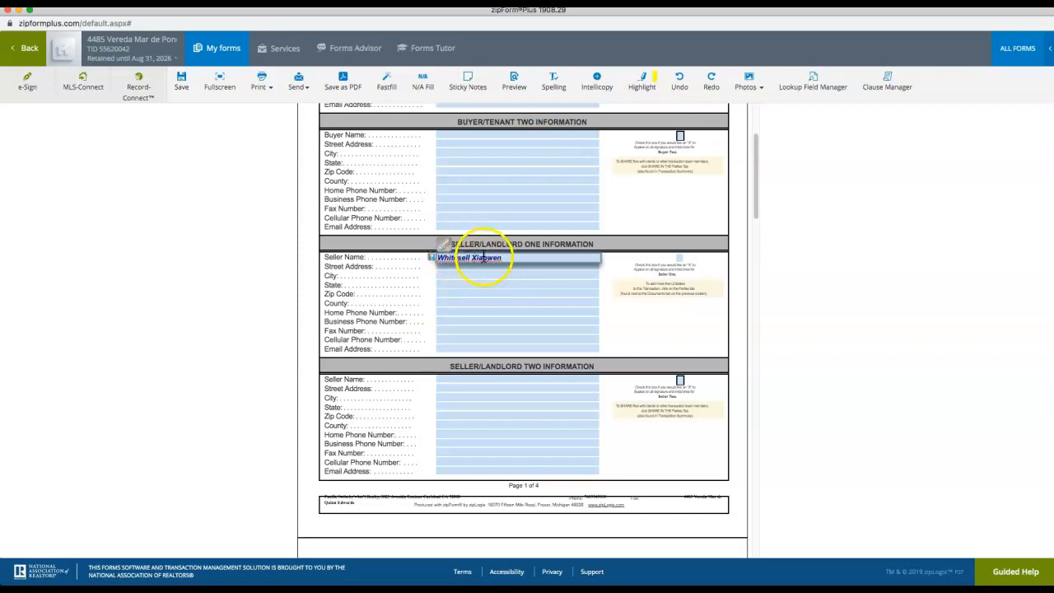
pyautogui.click(465, 257)
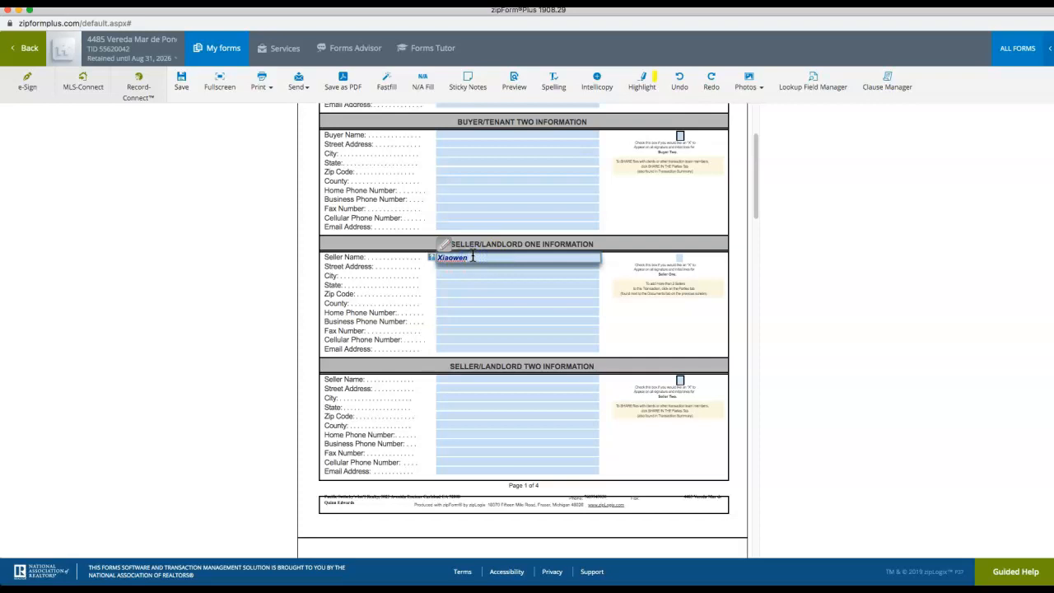
pyautogui.click(461, 265)
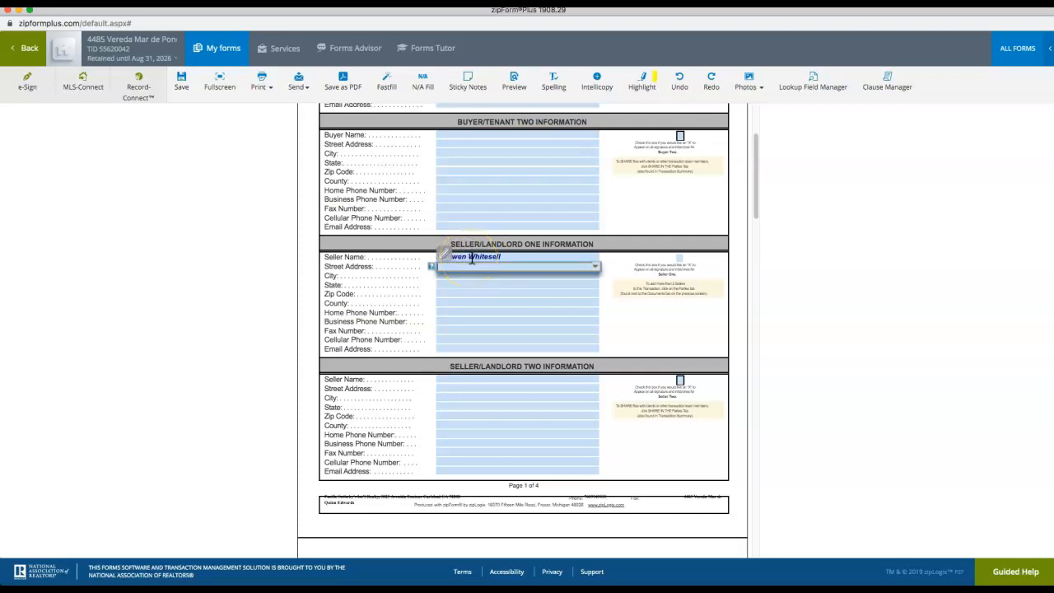
pyautogui.click(19, 11)
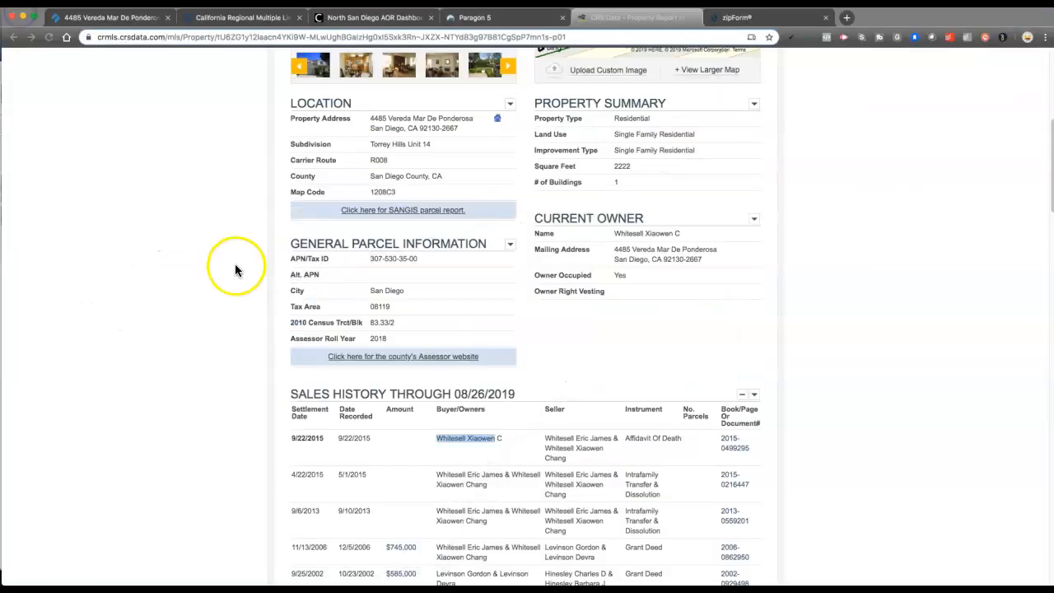
# Paste the report's property address into Seller One's Street Address and pick the San Diego CA suggestion
pyautogui.scroll(1, 461, 237)
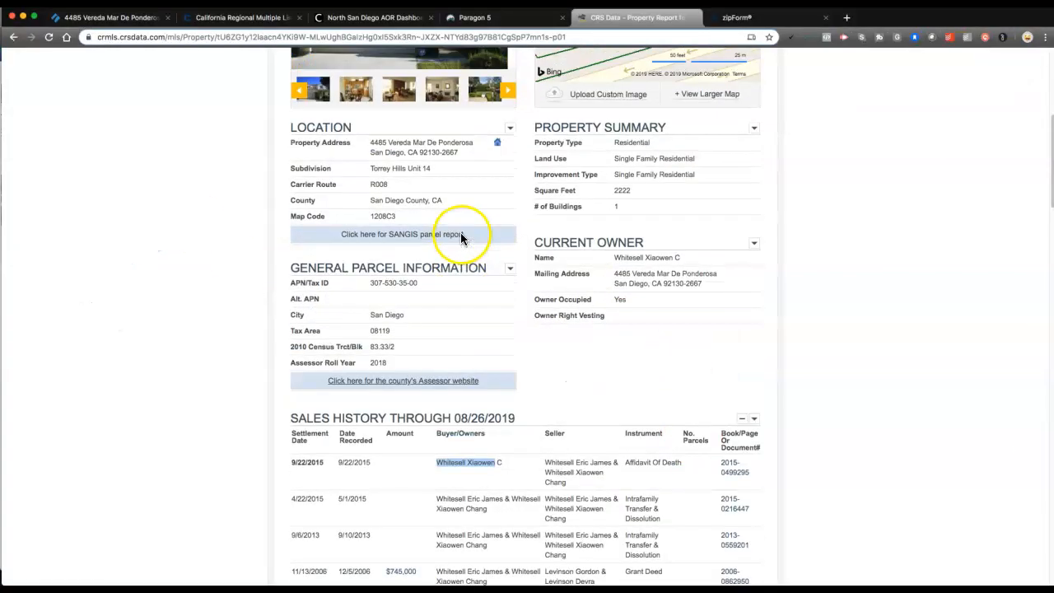
pyautogui.tripleClick(419, 143)
pyautogui.press('super+c')
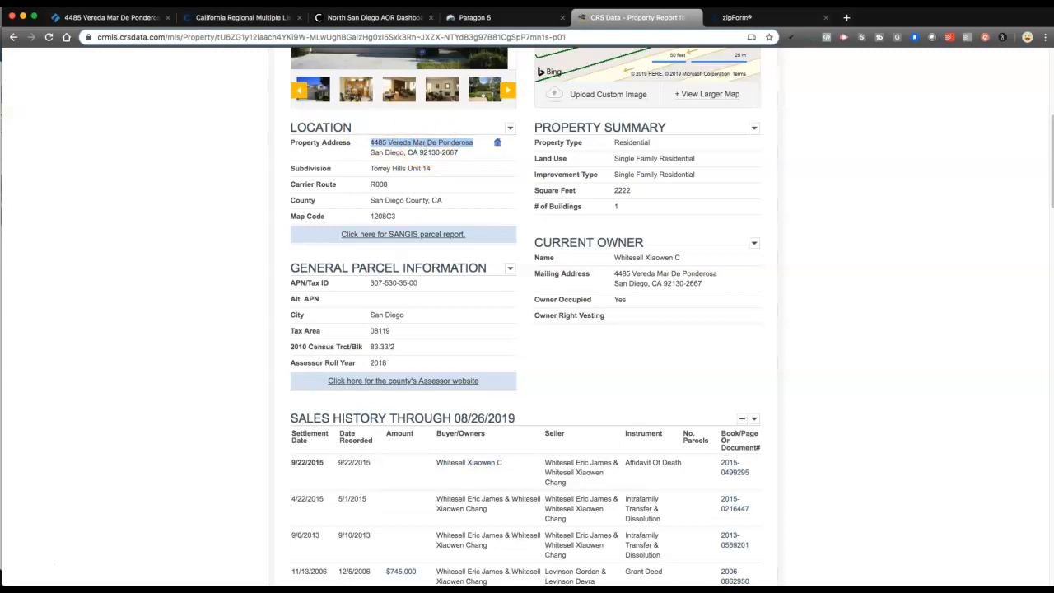
pyautogui.click(4, 586)
pyautogui.click(459, 268)
pyautogui.press('super+v')
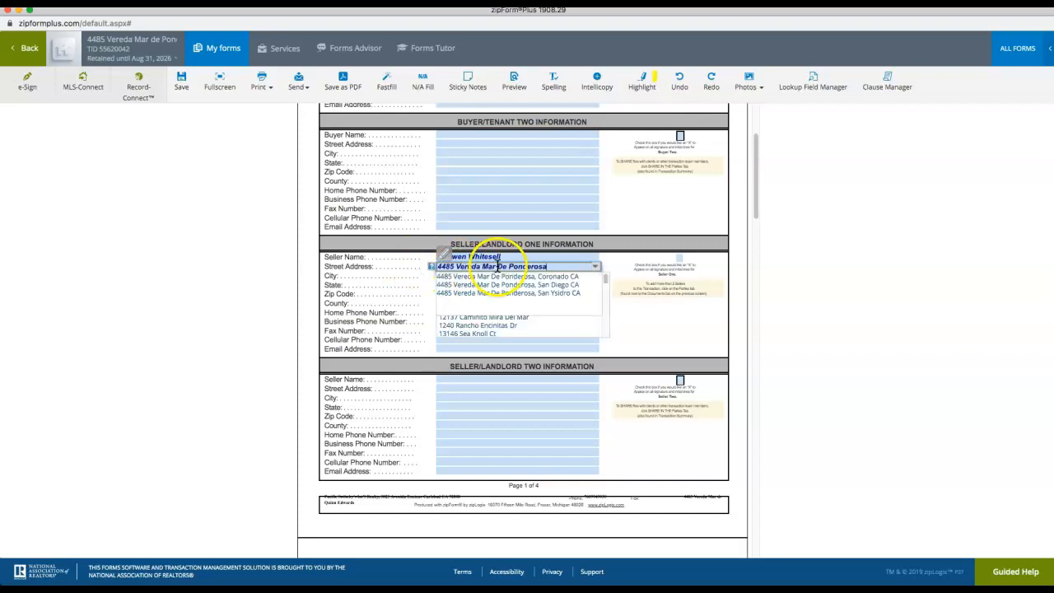
pyautogui.click(542, 285)
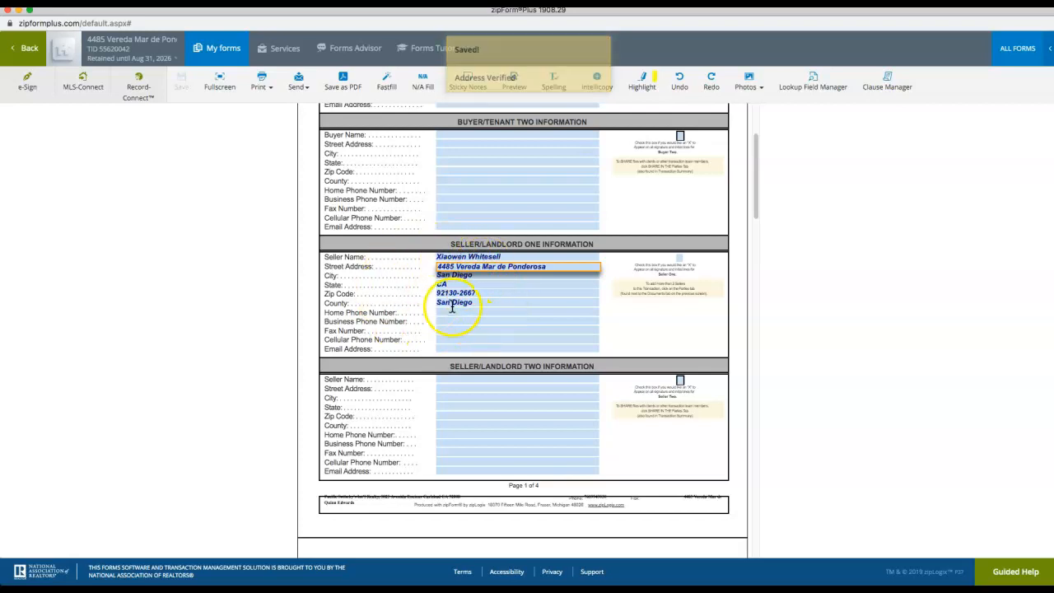
pyautogui.scroll(-1, 448, 312)
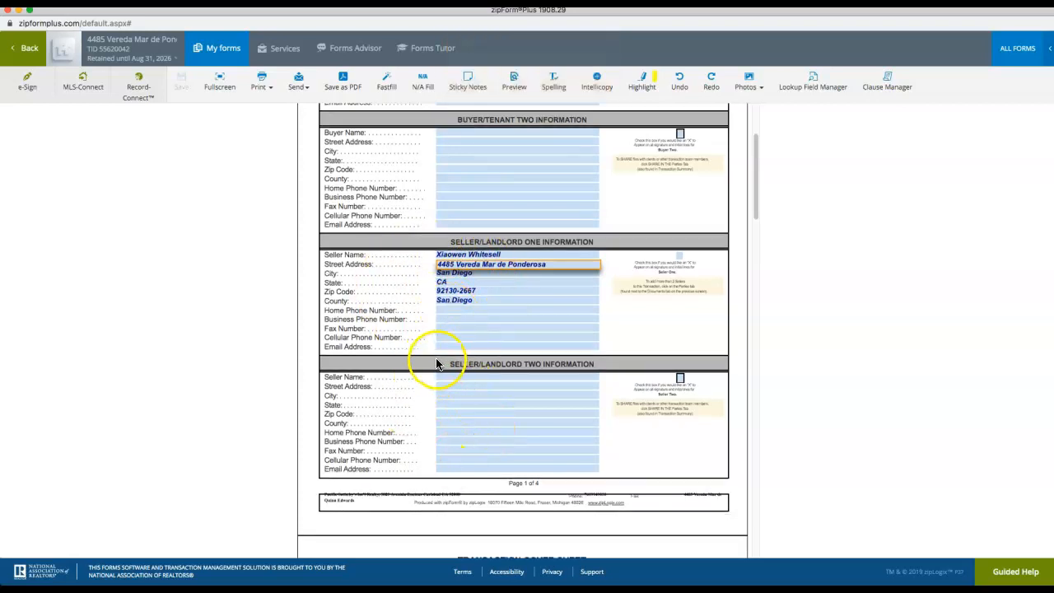
pyautogui.click(433, 331)
pyautogui.click(451, 338)
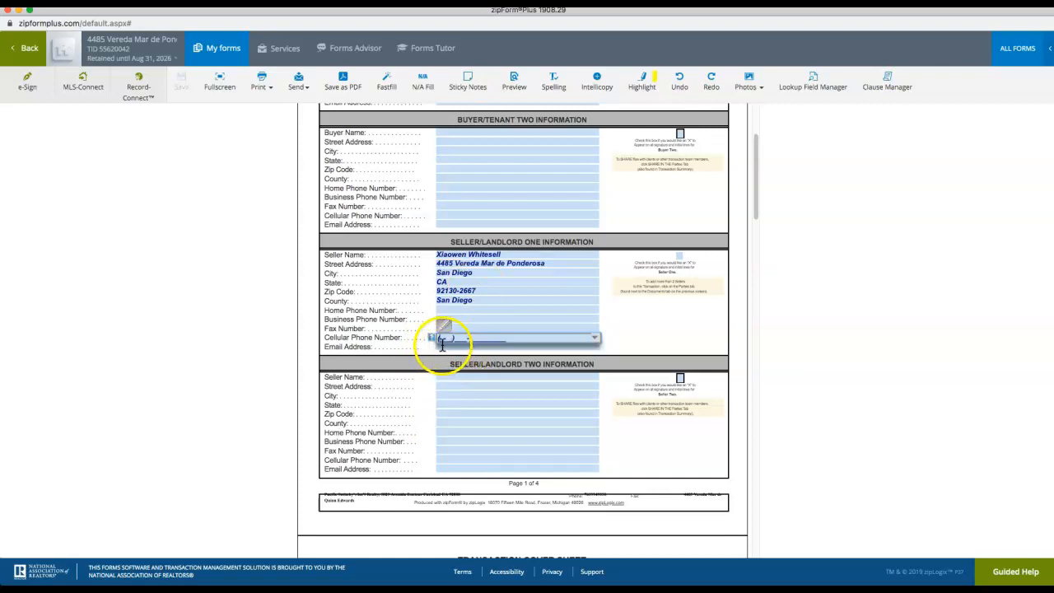
pyautogui.click(446, 344)
pyautogui.click(474, 335)
pyautogui.click(18, 10)
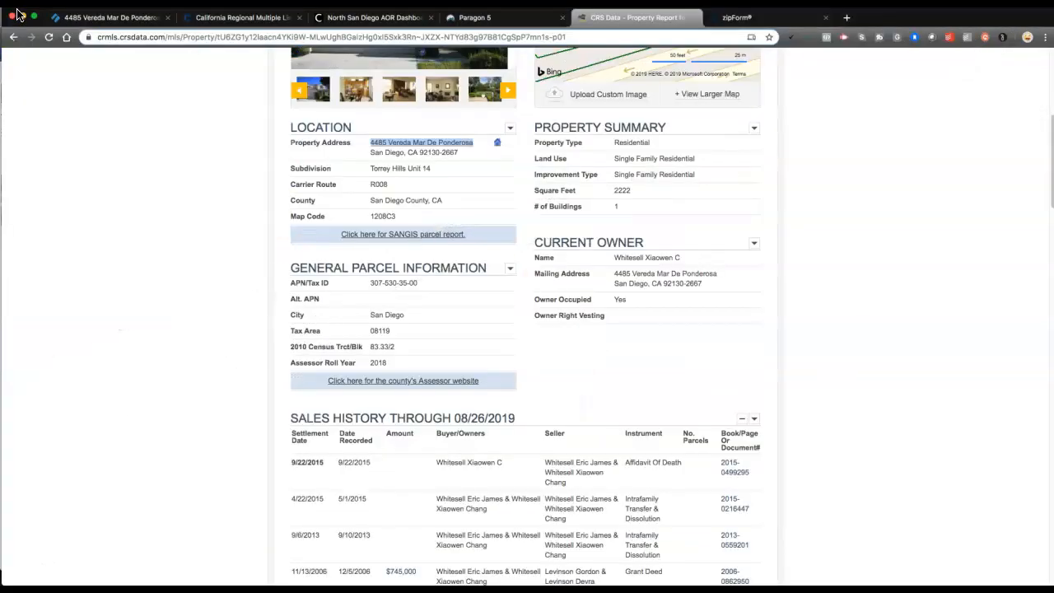
# Follow reminder 3's Contactually link in the listing checklist to open the contacts list
pyautogui.scroll(5, 349, 207)
pyautogui.scroll(-2, 352, 294)
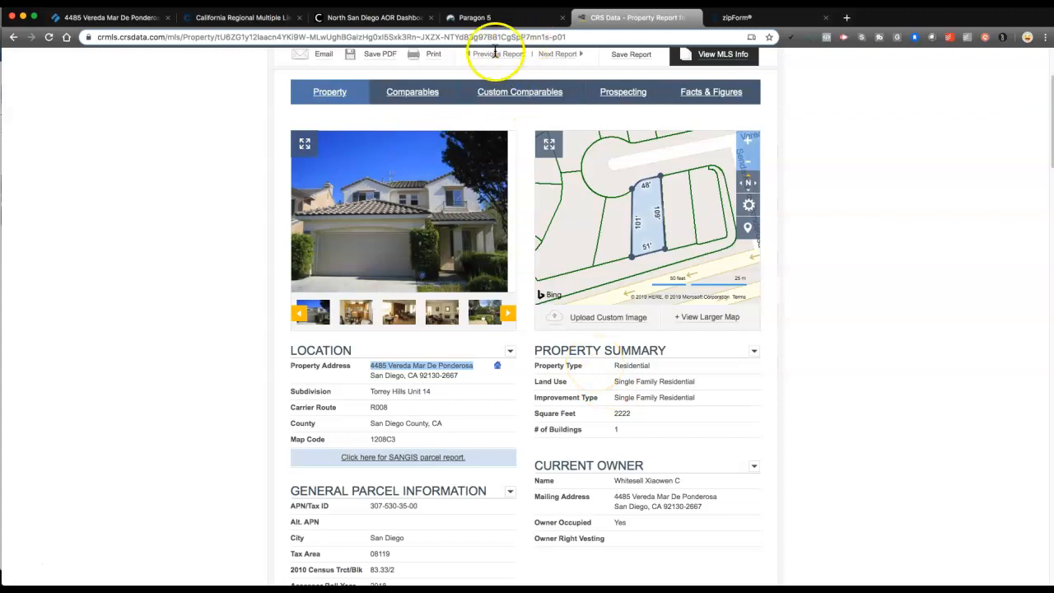
pyautogui.click(135, 24)
pyautogui.scroll(-1, 457, 203)
pyautogui.click(458, 204)
pyautogui.scroll(-1, 456, 196)
pyautogui.click(511, 240)
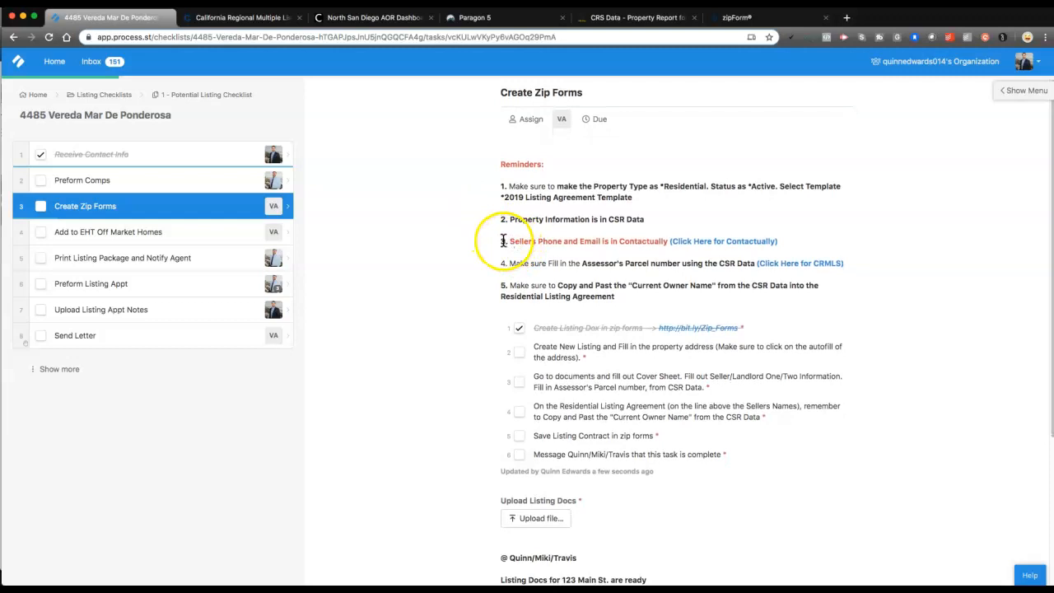
pyautogui.moveTo(510, 240); pyautogui.dragTo(664, 242)
pyautogui.click(661, 242)
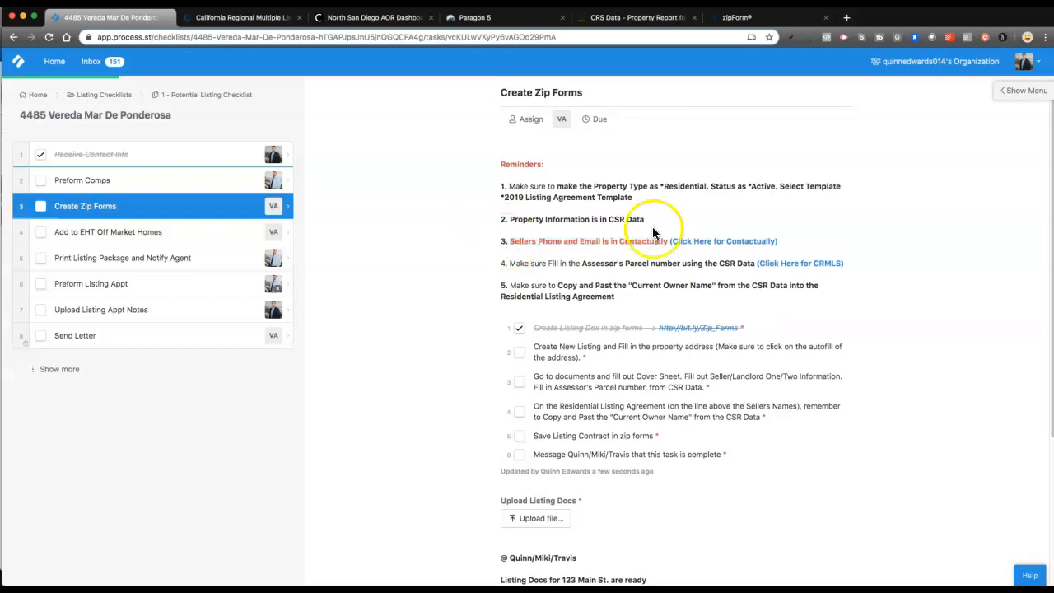
pyautogui.click(692, 244)
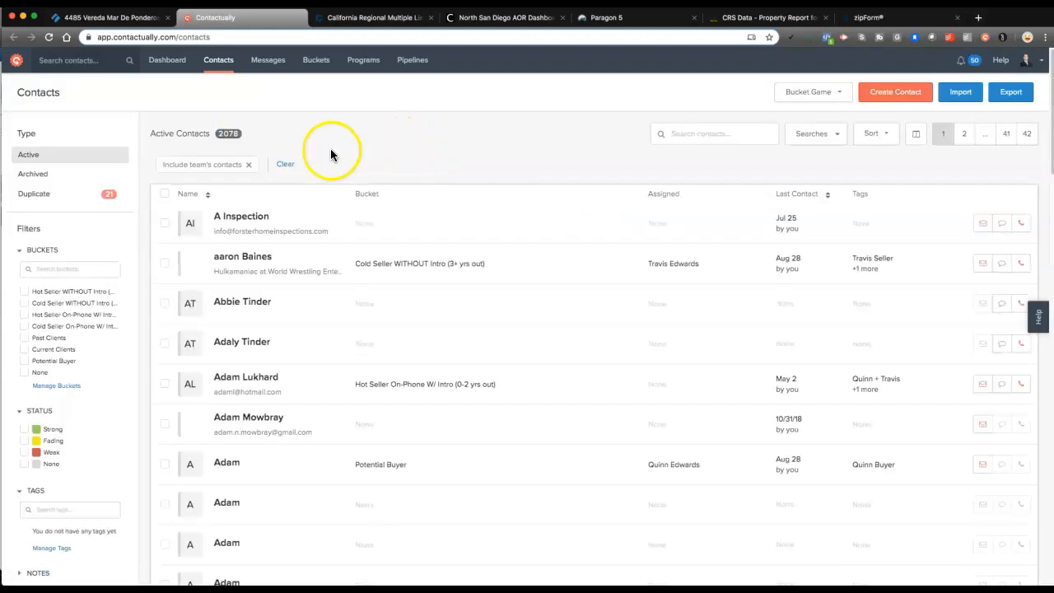
# Search Contactually for the seller's name and open the matching contact record
pyautogui.click(67, 63)
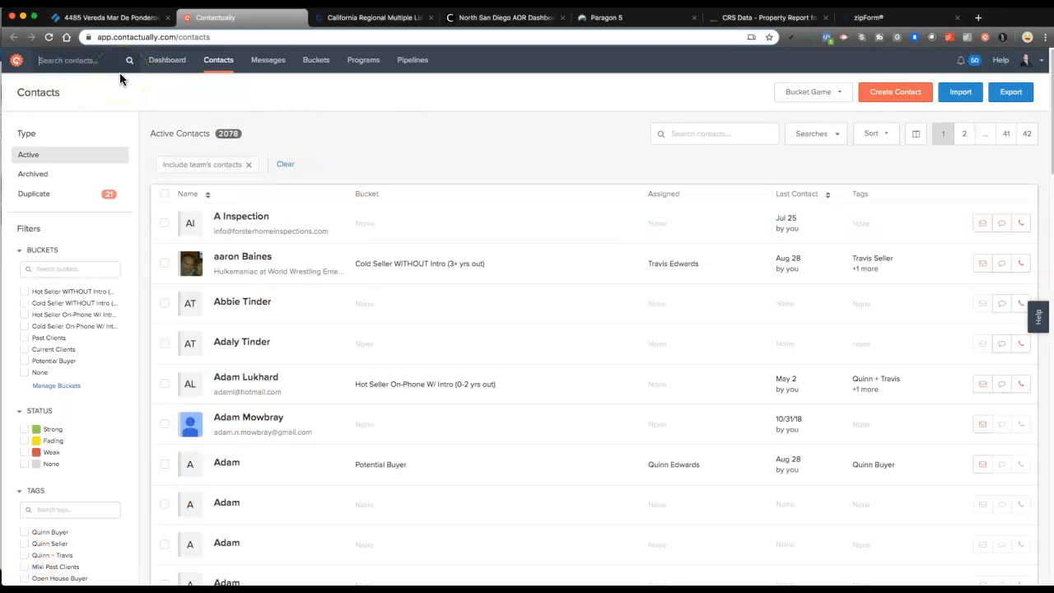
pyautogui.write('x')
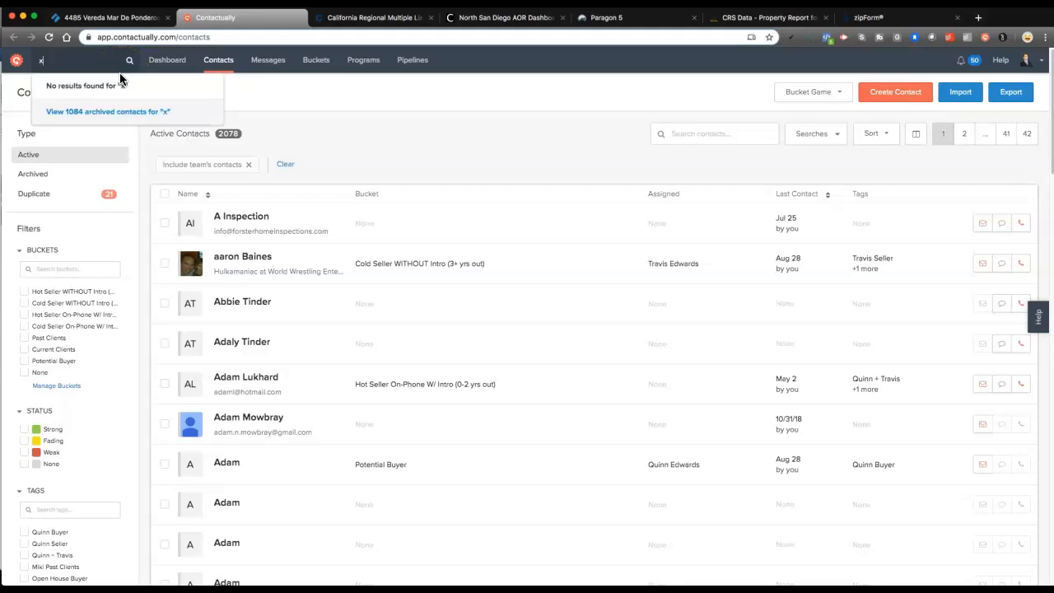
pyautogui.write('iao')
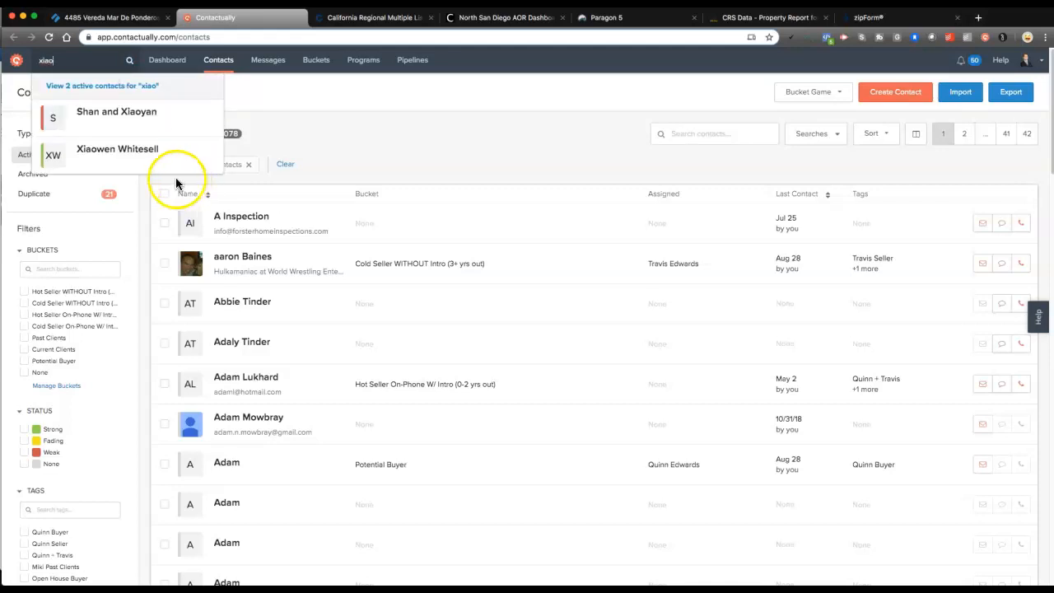
pyautogui.click(110, 153)
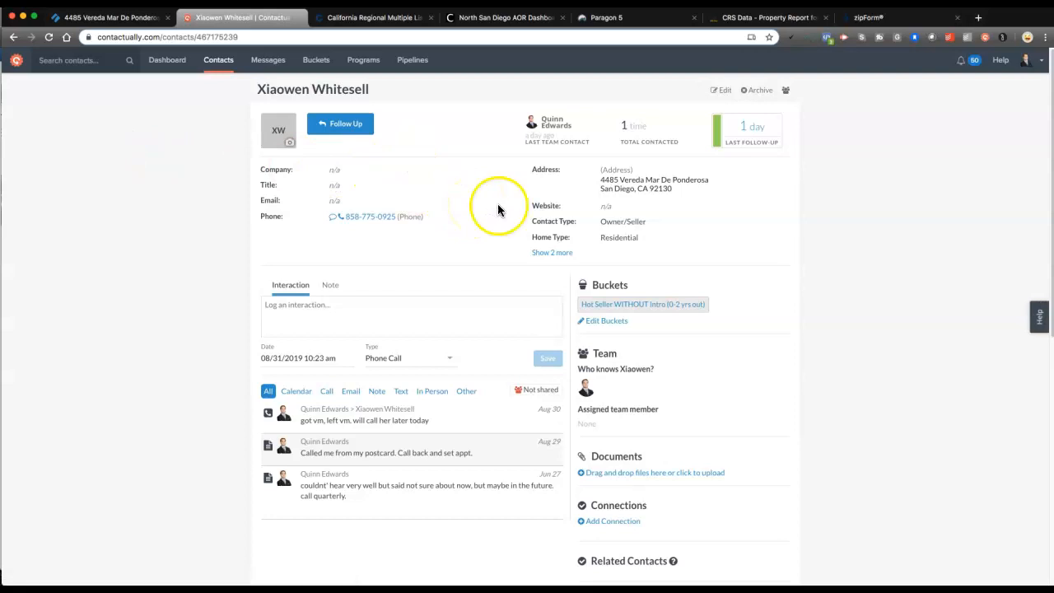
# Select and copy the seller's phone number, noting the record has no email
pyautogui.click(262, 89)
pyautogui.moveTo(263, 89); pyautogui.dragTo(382, 86)
pyautogui.click(456, 202)
pyautogui.moveTo(423, 216); pyautogui.dragTo(339, 216)
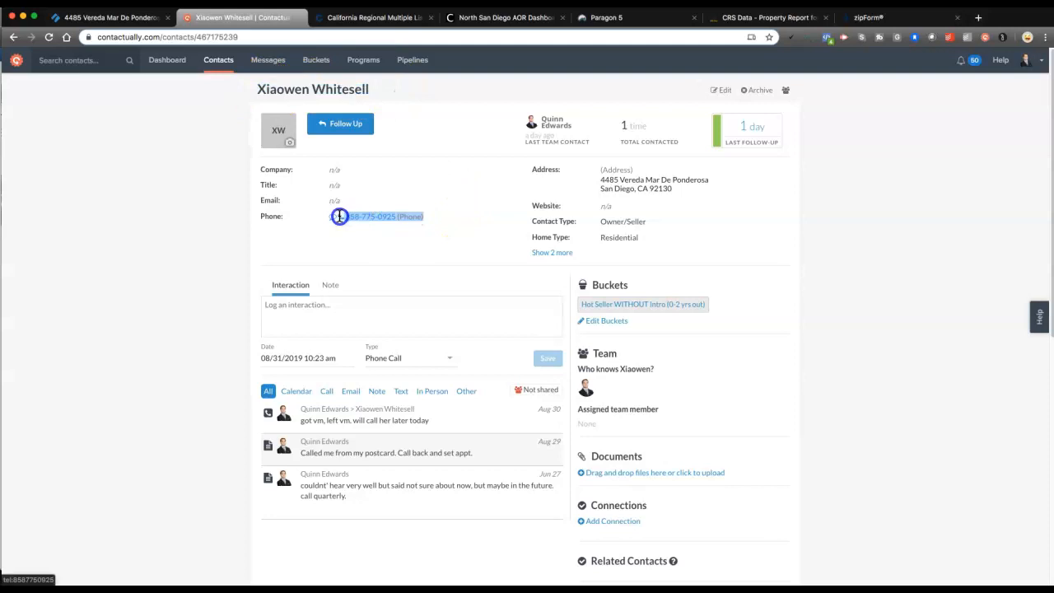
pyautogui.click(435, 206)
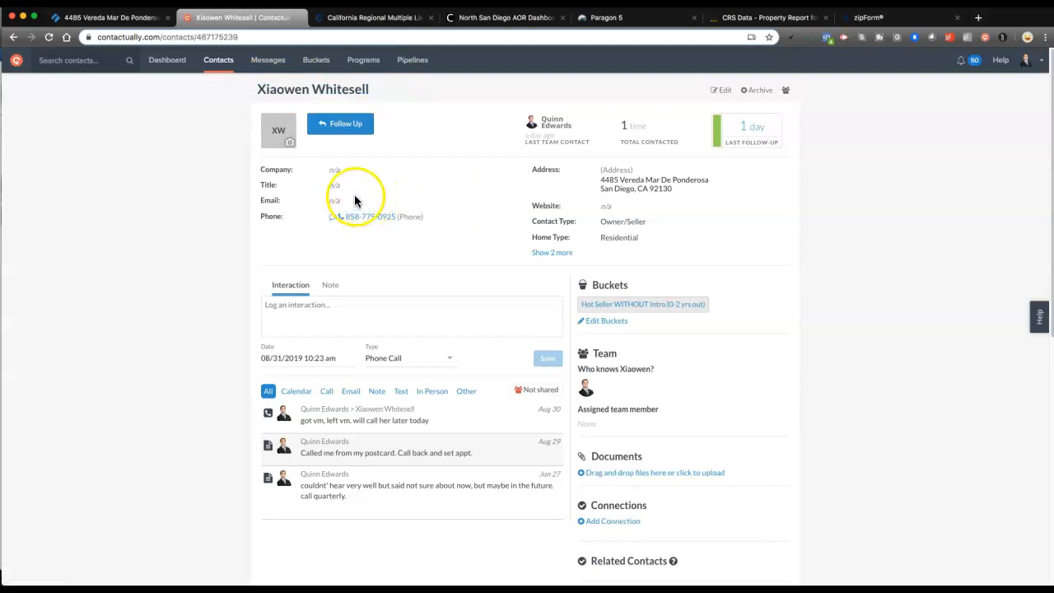
pyautogui.moveTo(323, 202); pyautogui.dragTo(375, 204)
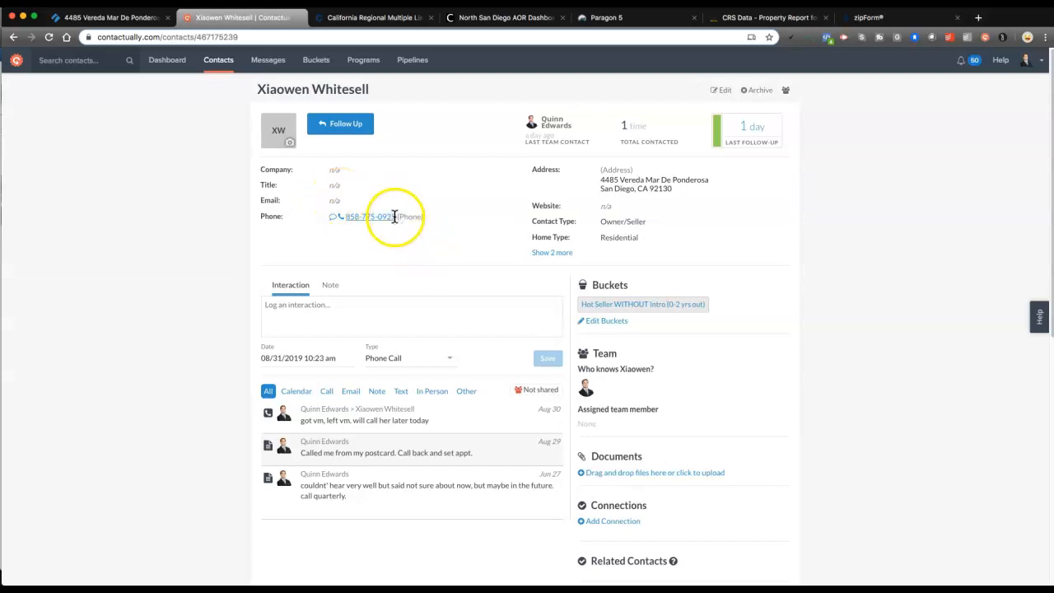
pyautogui.moveTo(395, 217); pyautogui.dragTo(344, 216)
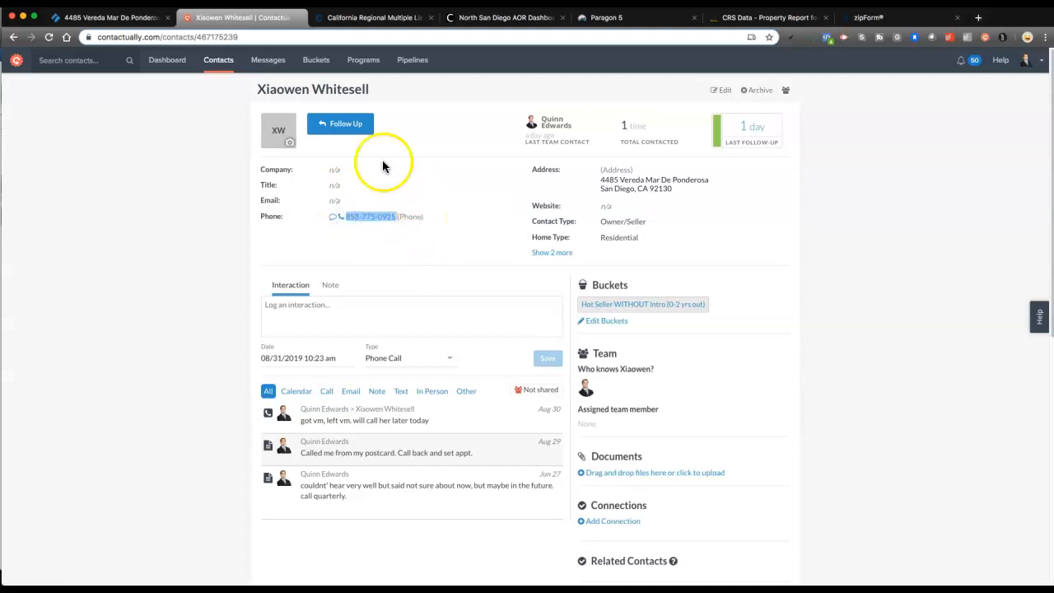
pyautogui.click(340, 19)
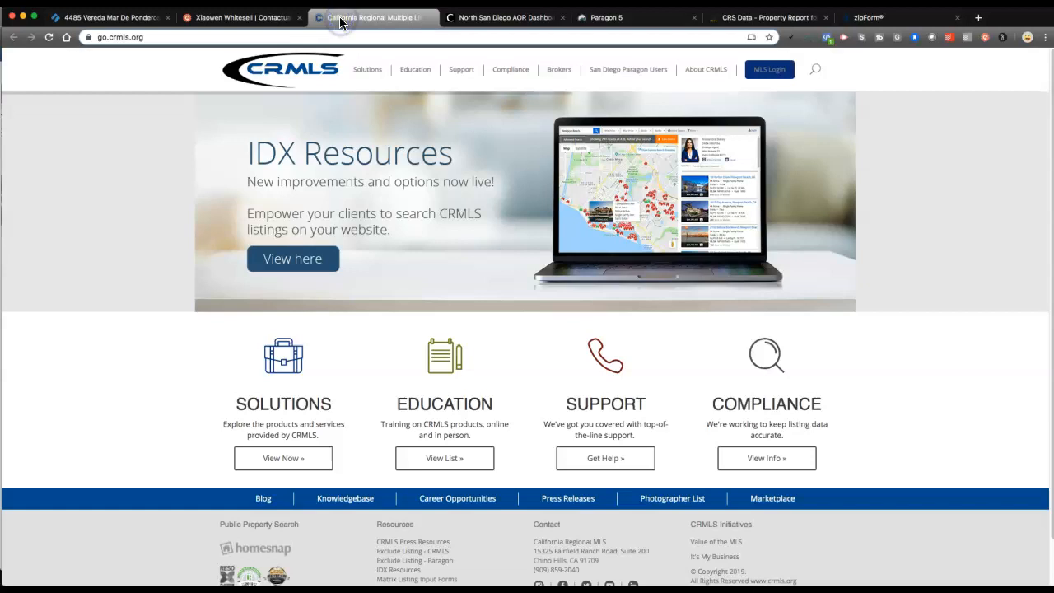
# Paste the copied phone number into Seller One's Cellular Phone Number field
pyautogui.click(272, 18)
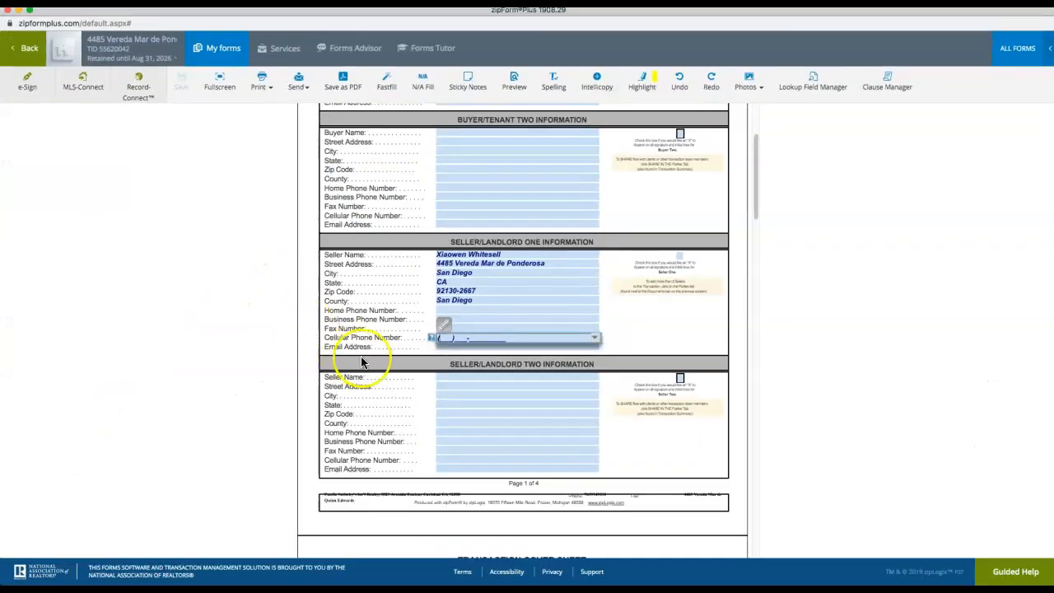
pyautogui.press('super+v')
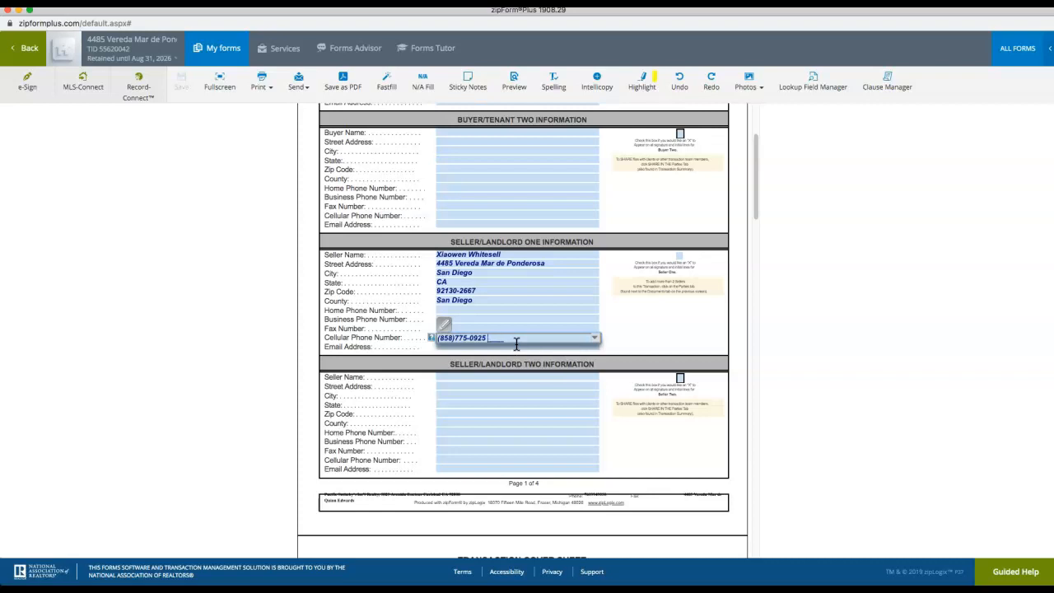
pyautogui.click(493, 321)
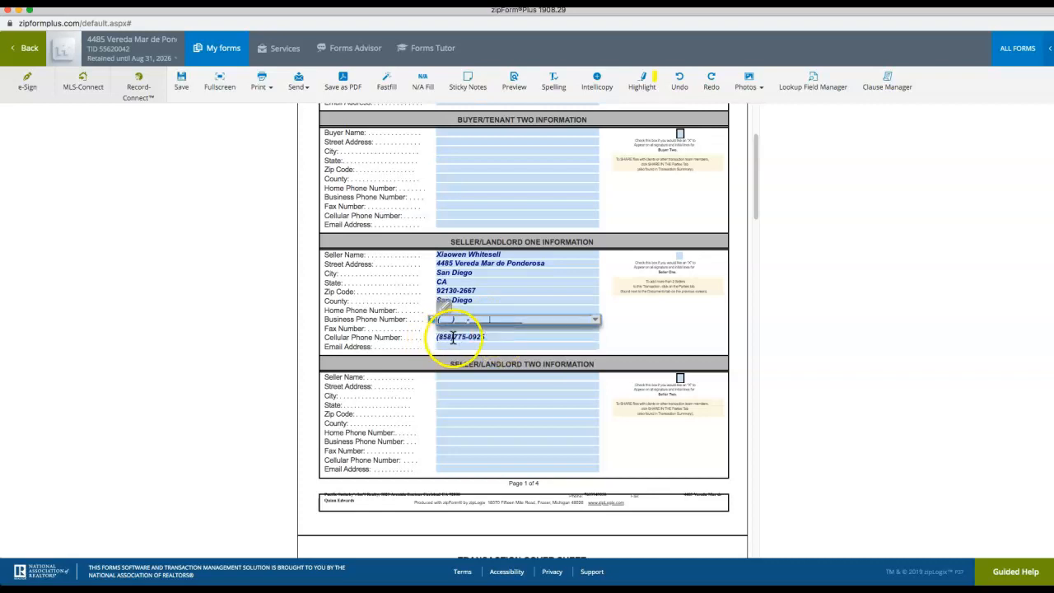
# Scroll down to the Transaction Cover Sheet and mark the Assessor's Parcel Number row
pyautogui.scroll(-2, 477, 371)
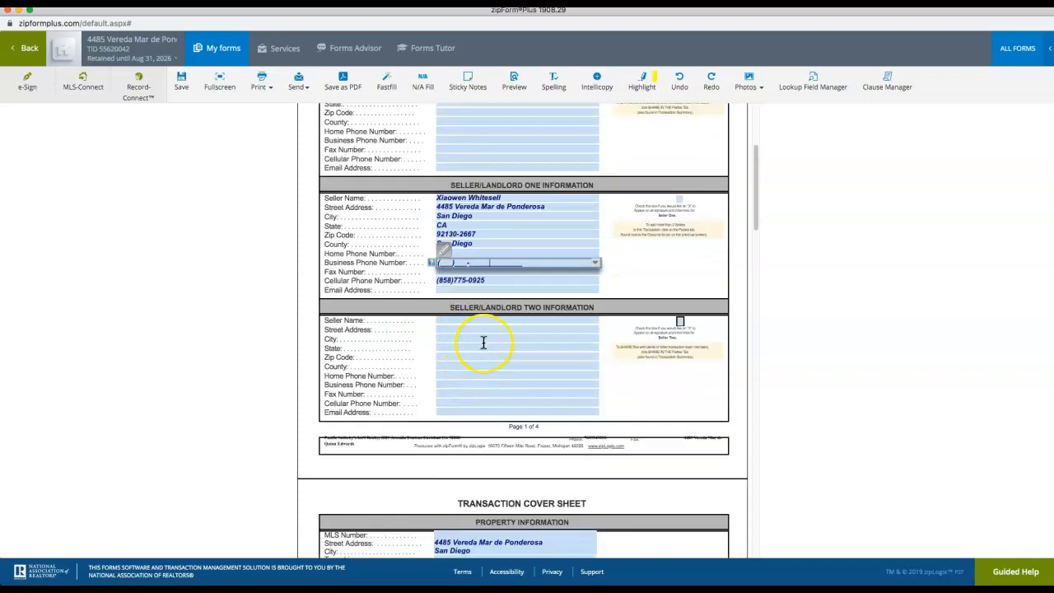
pyautogui.scroll(-8, 463, 330)
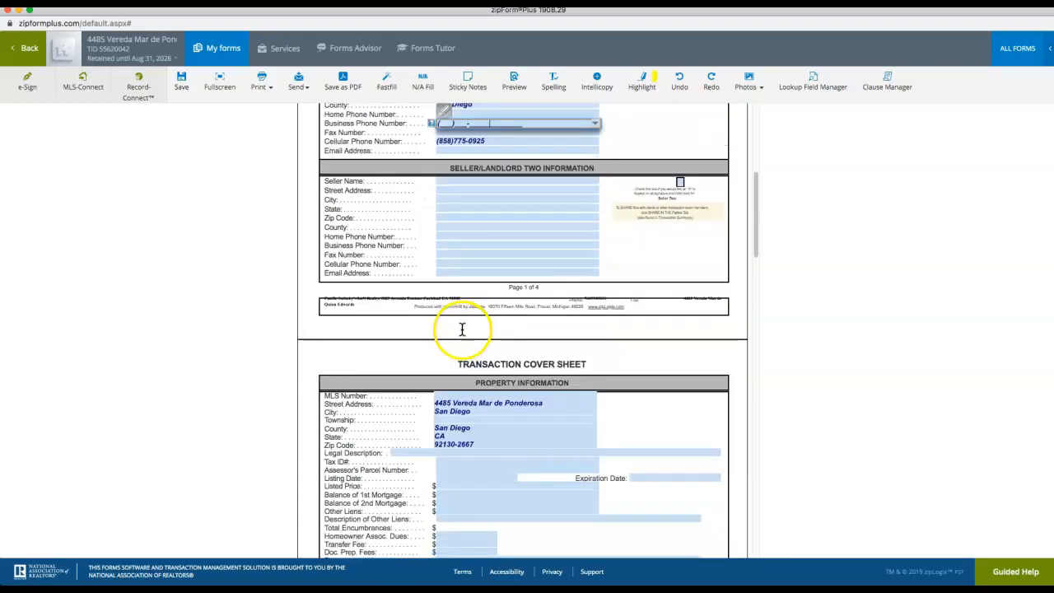
pyautogui.scroll(-3, 465, 331)
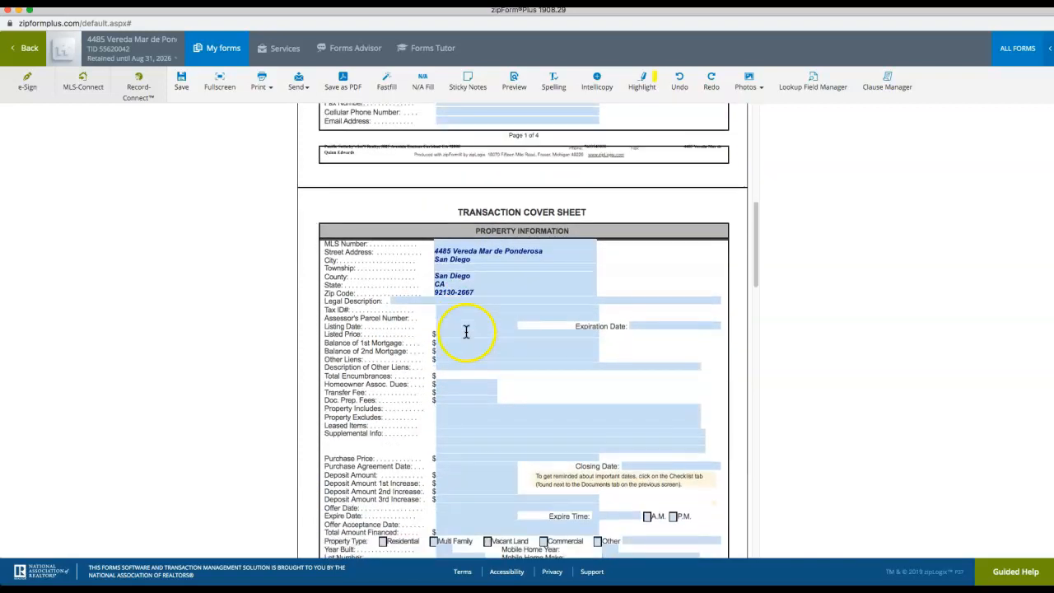
pyautogui.scroll(-1, 456, 328)
pyautogui.click(442, 318)
pyautogui.click(385, 316)
pyautogui.moveTo(408, 314); pyautogui.dragTo(326, 315)
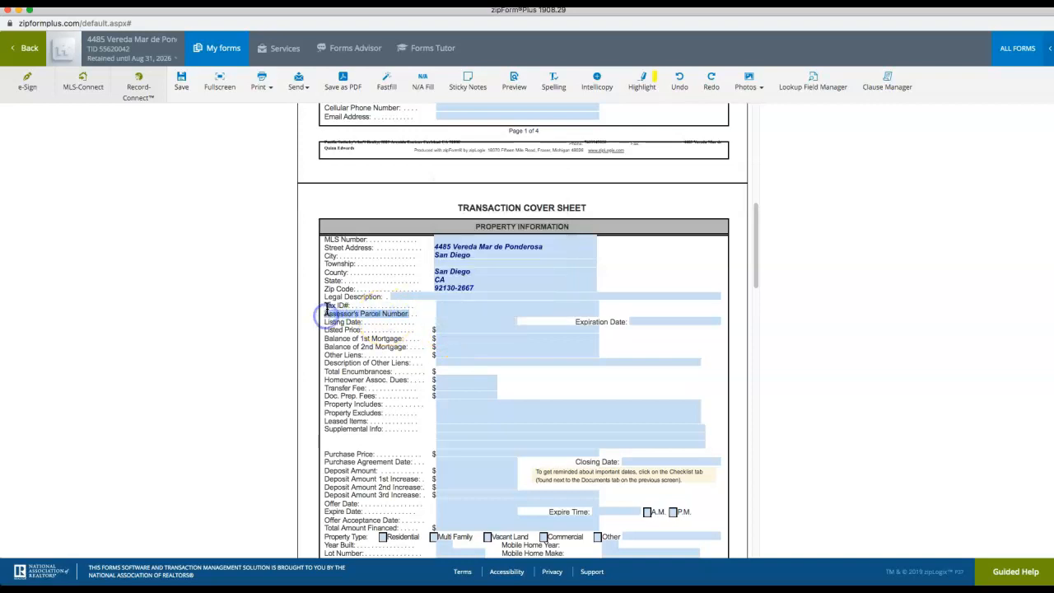
pyautogui.click(21, 13)
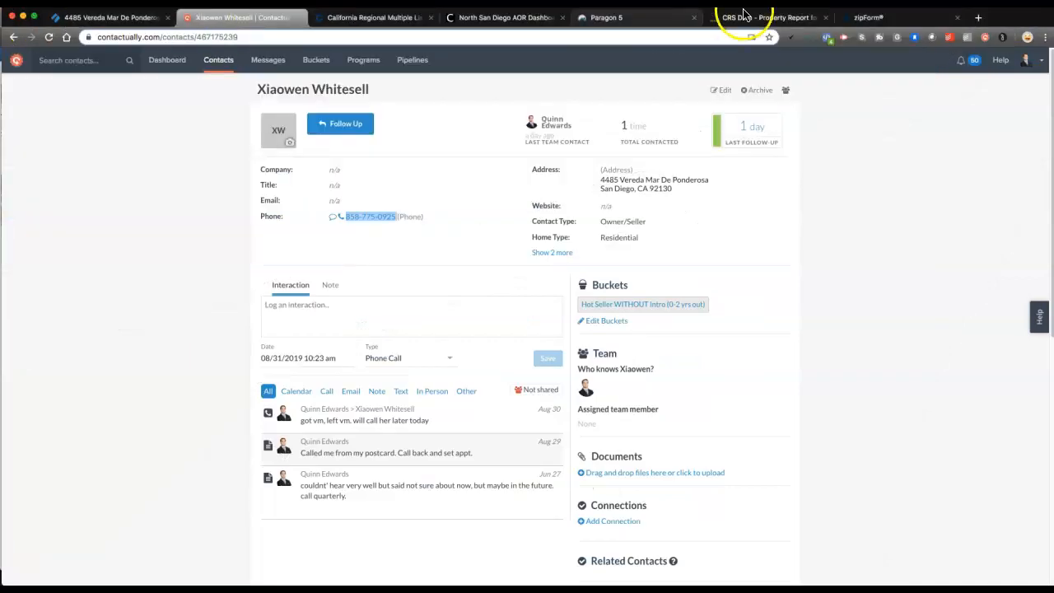
pyautogui.click(745, 23)
pyautogui.scroll(-3, 453, 301)
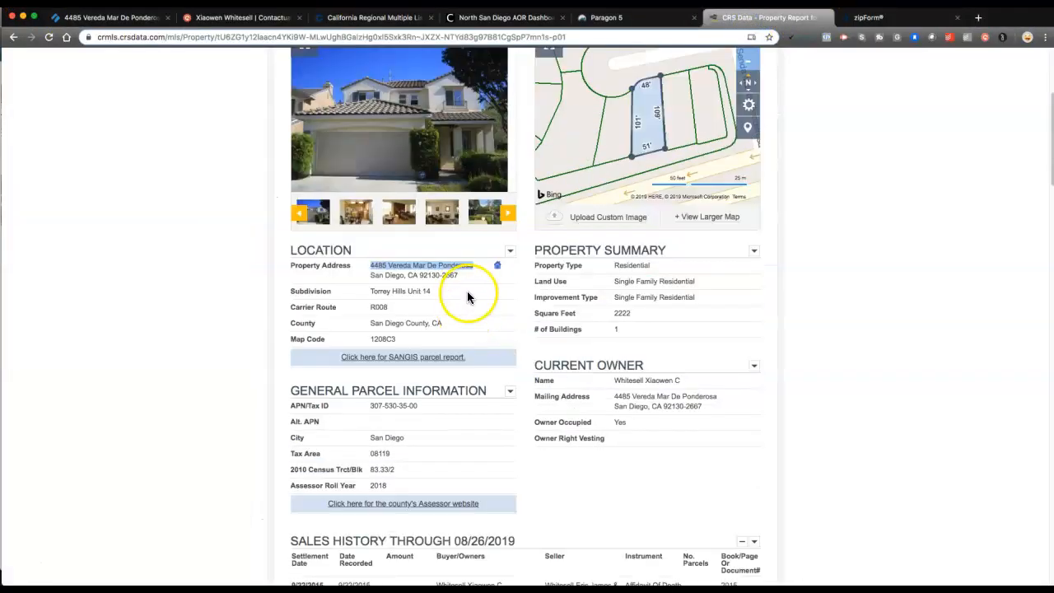
pyautogui.scroll(-1, 420, 346)
pyautogui.click(395, 404)
pyautogui.click(308, 392)
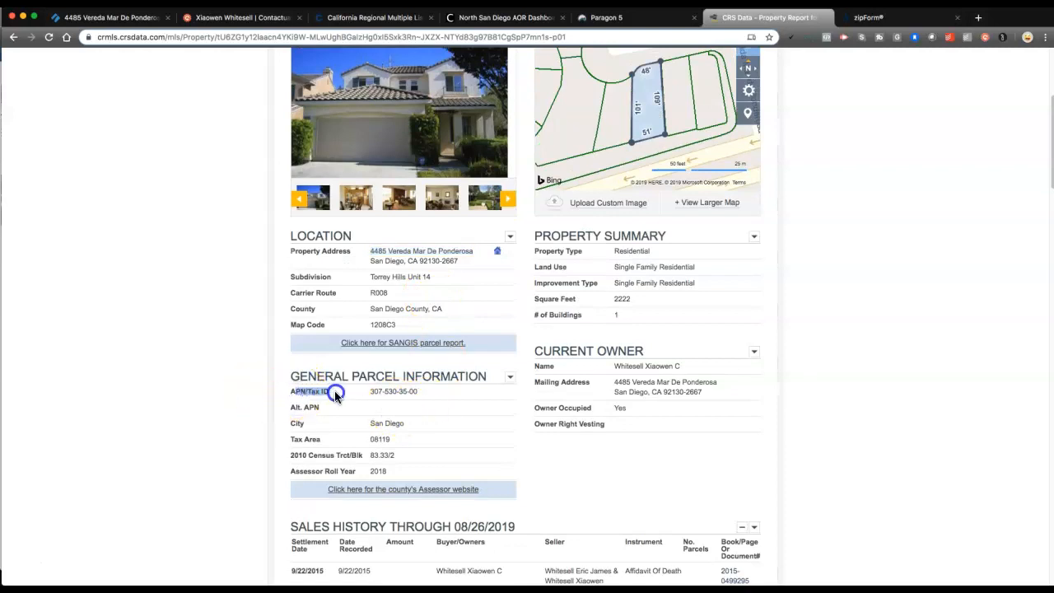
pyautogui.moveTo(366, 391); pyautogui.dragTo(440, 393)
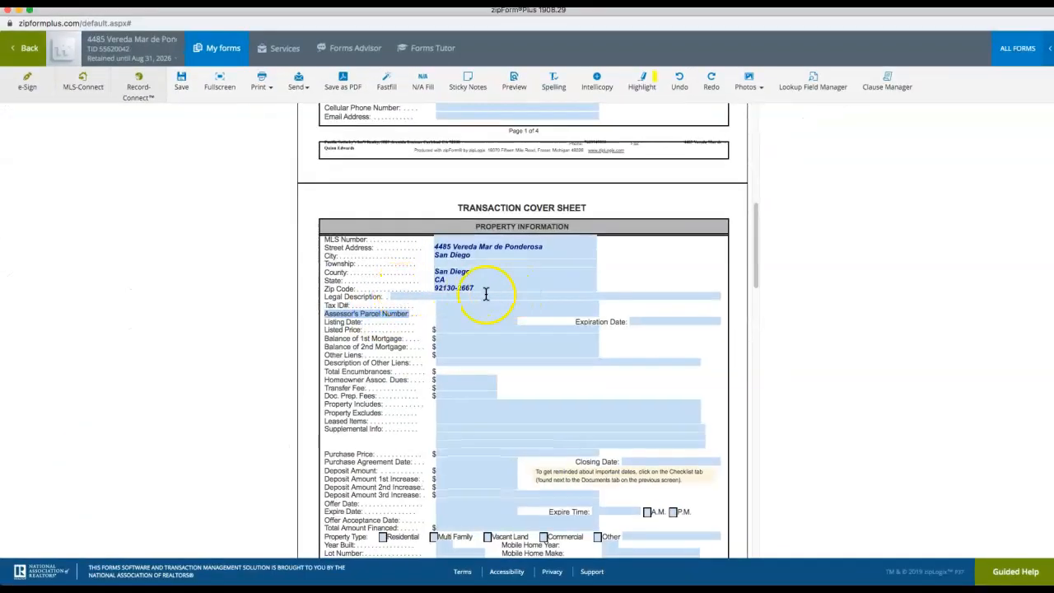
pyautogui.click(451, 314)
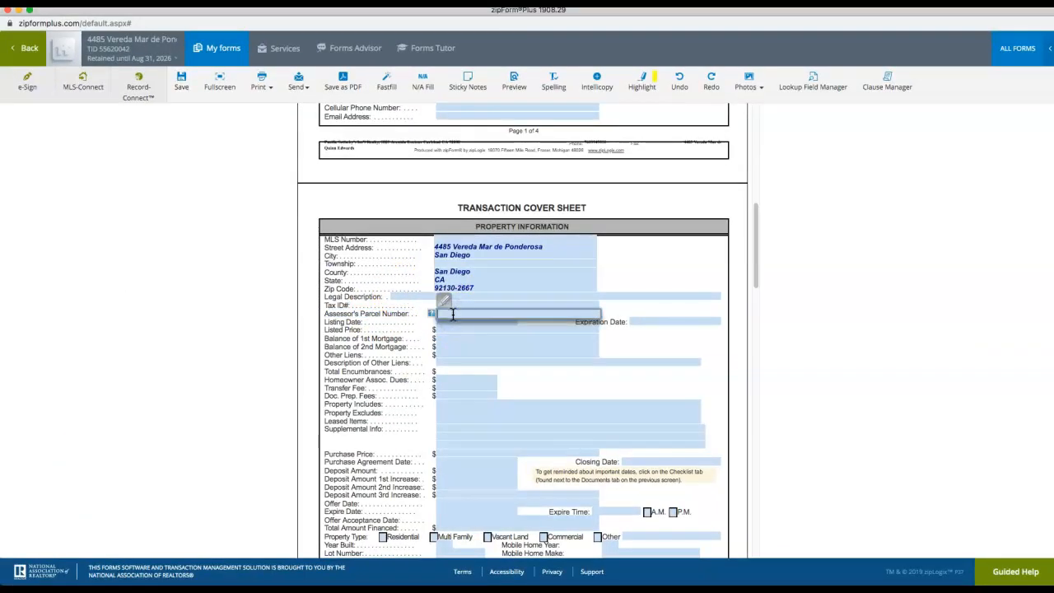
pyautogui.click(433, 330)
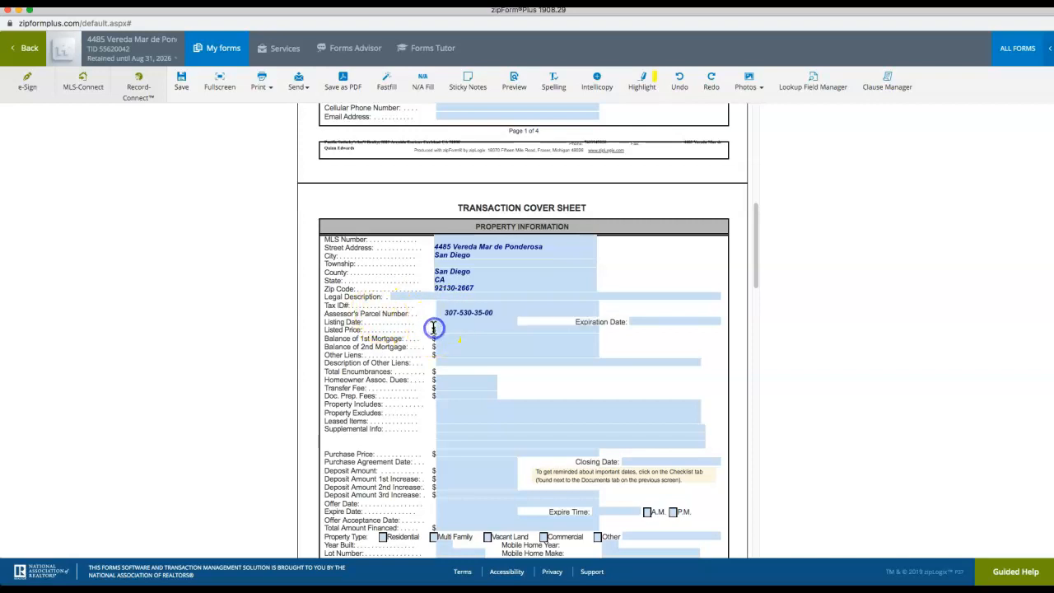
pyautogui.click(447, 314)
pyautogui.click(511, 311)
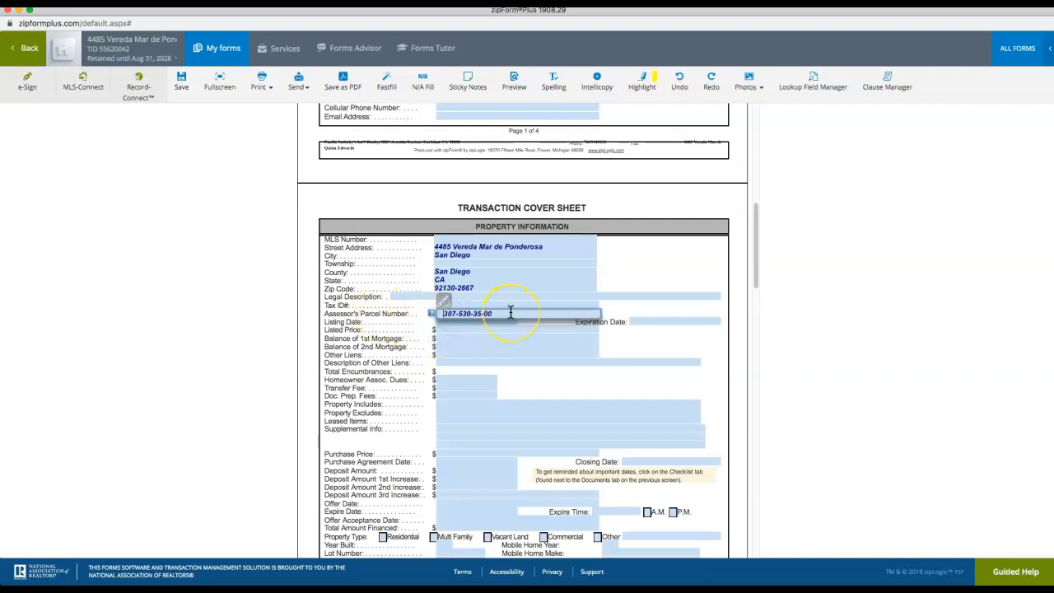
pyautogui.click(631, 280)
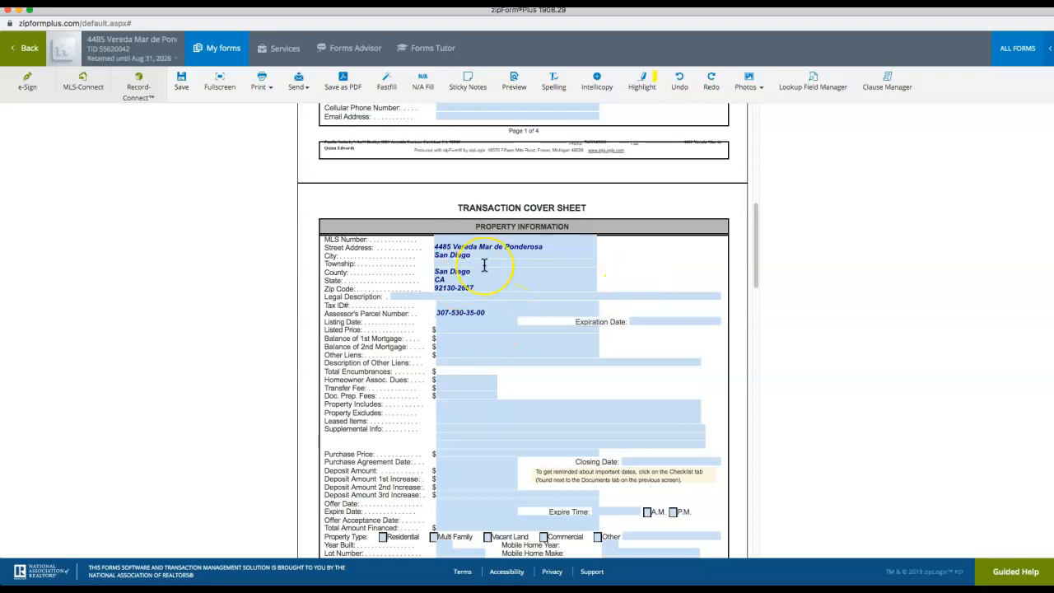
pyautogui.click(181, 82)
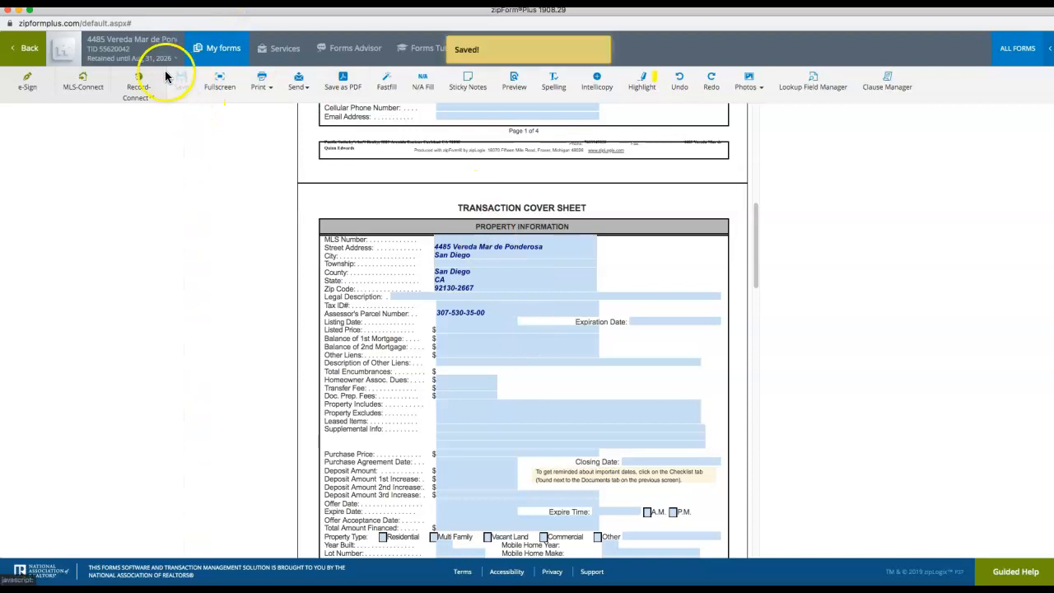
pyautogui.click(28, 51)
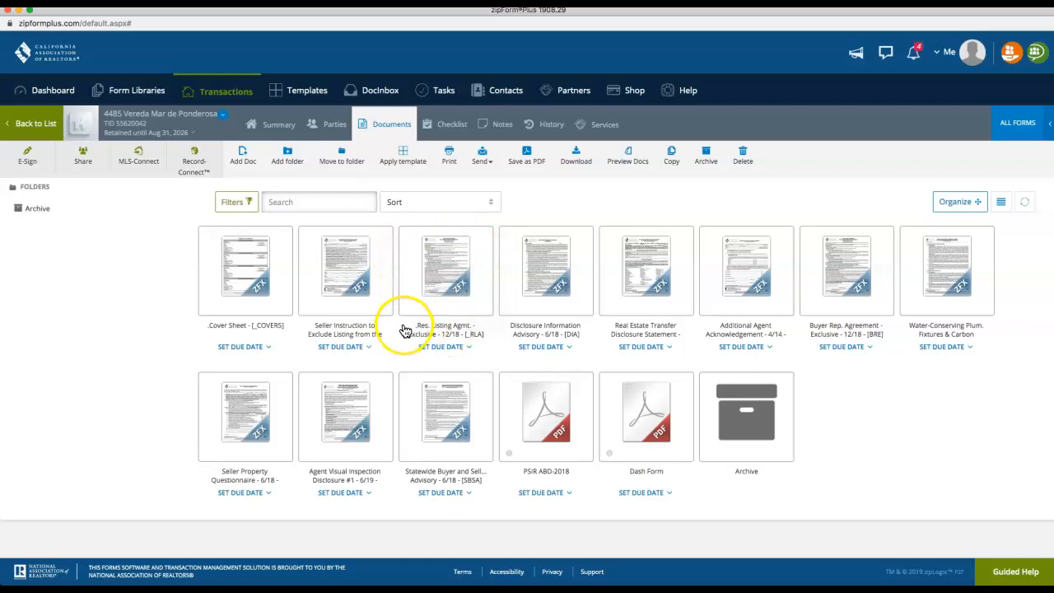
# Open the Res. Listing Agmt. package and uncheck the second signer's Seller box
pyautogui.click(437, 261)
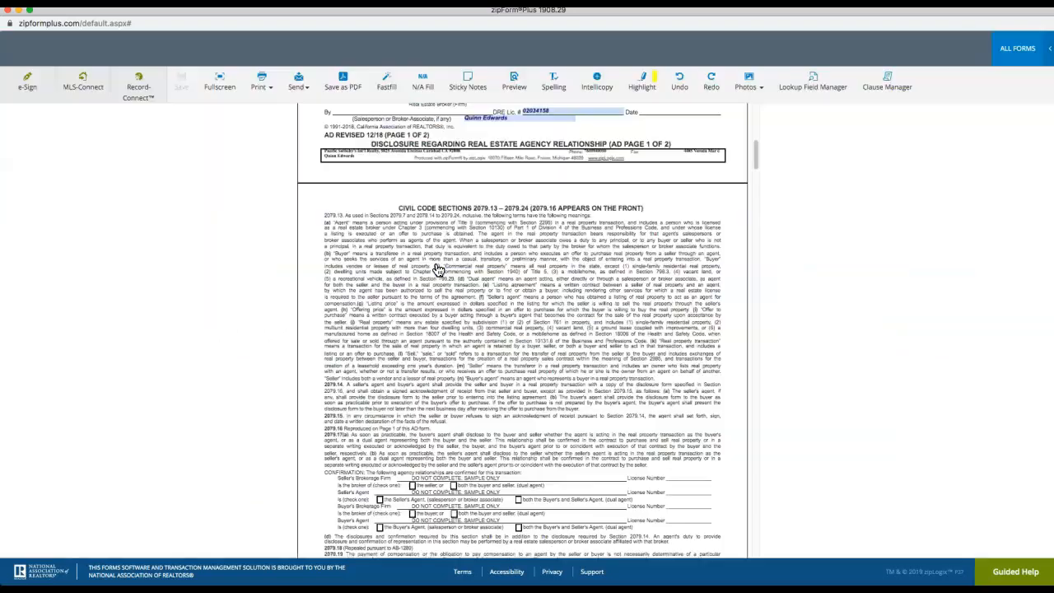
pyautogui.scroll(-5, 438, 270)
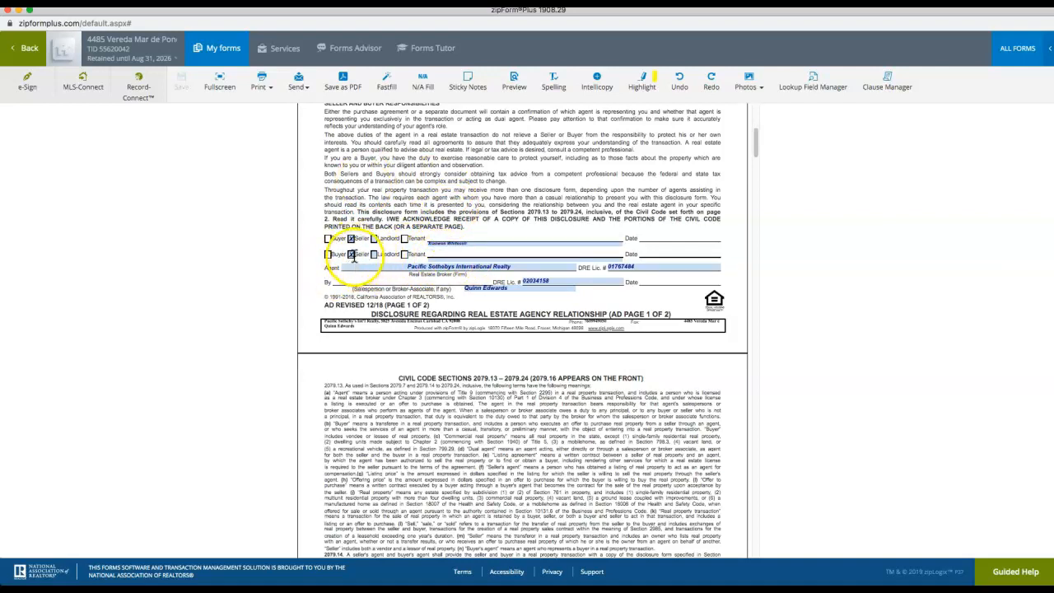
pyautogui.click(351, 255)
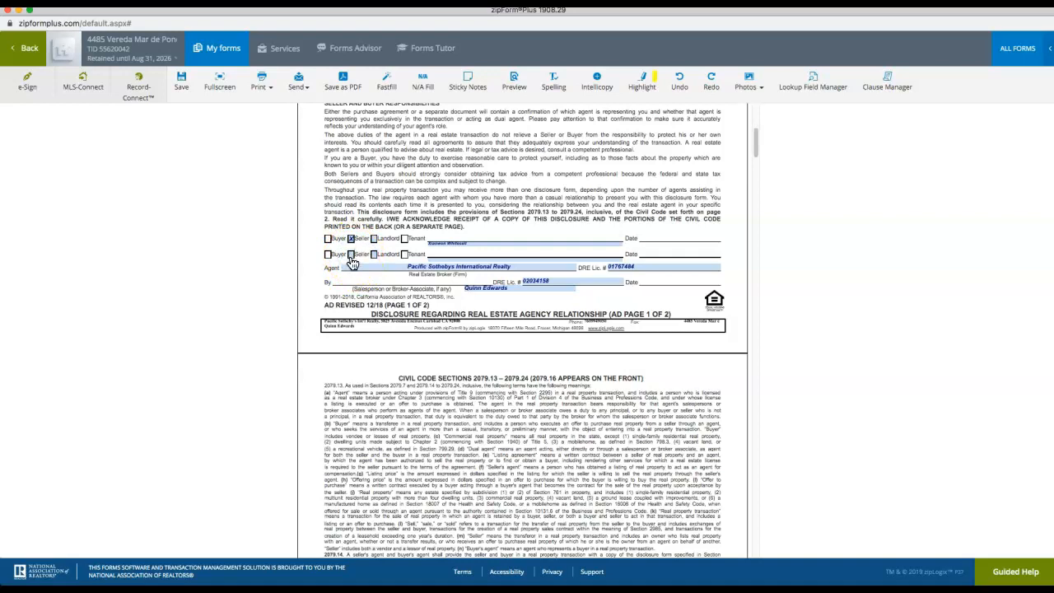
# Scroll to the Residential Listing Agreement and place the cursor in its top seller name field
pyautogui.scroll(-10, 366, 265)
pyautogui.scroll(-15, 383, 270)
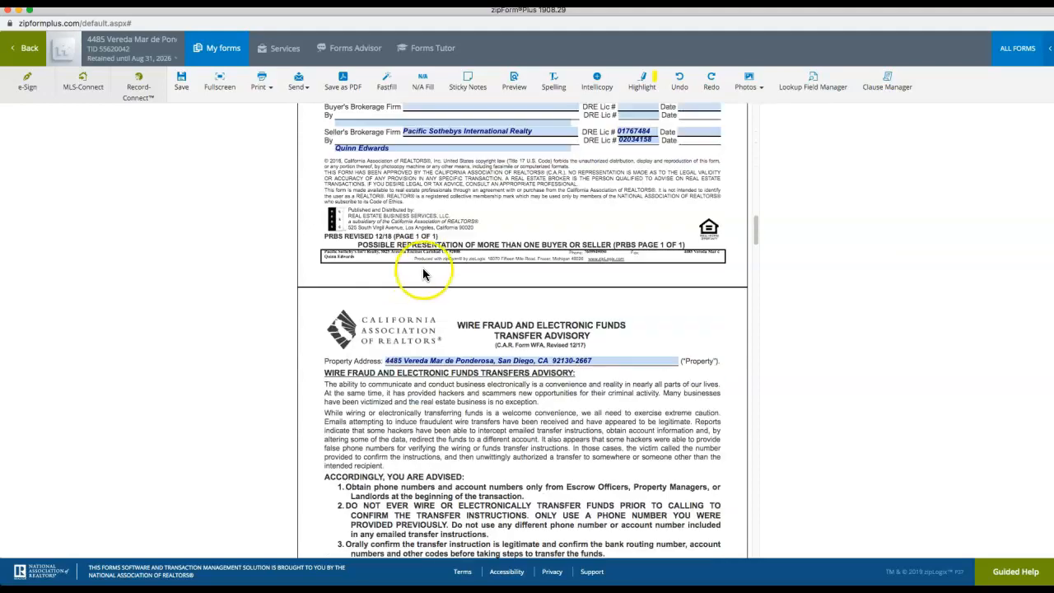
pyautogui.scroll(-10, 437, 259)
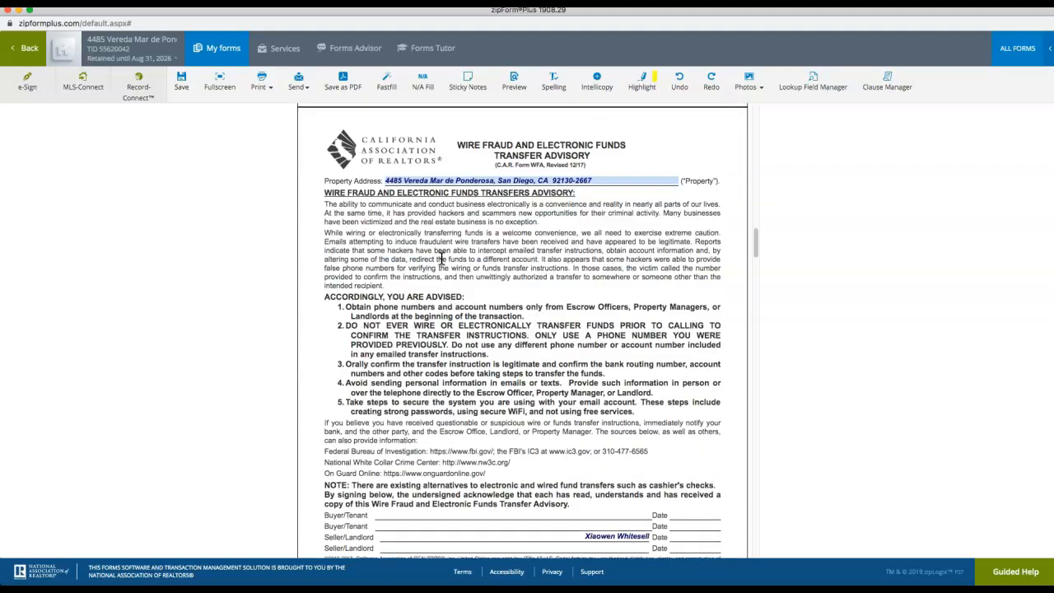
pyautogui.scroll(-8, 443, 260)
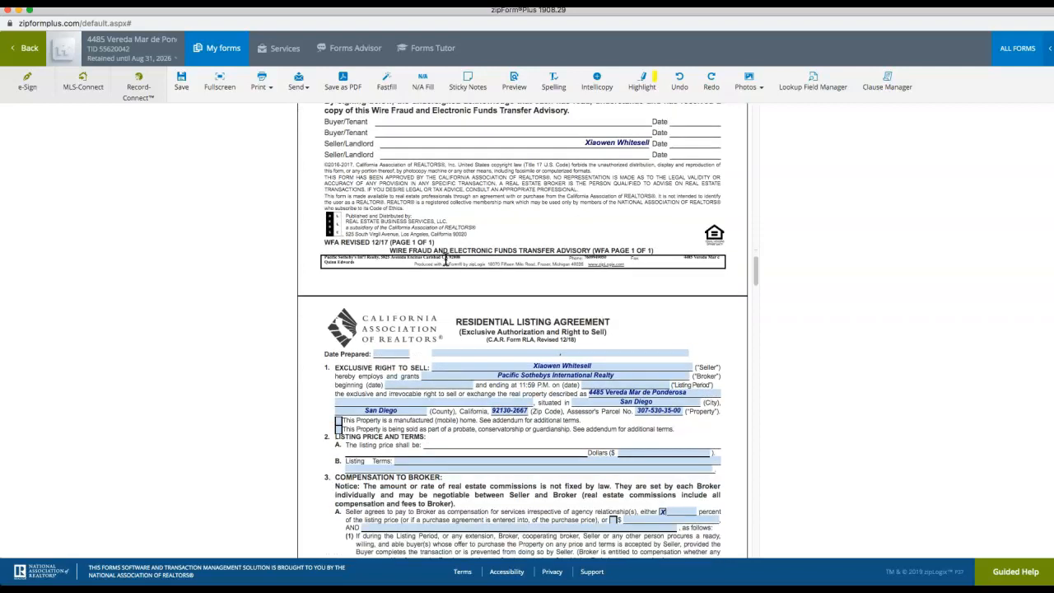
pyautogui.moveTo(456, 222); pyautogui.dragTo(606, 219)
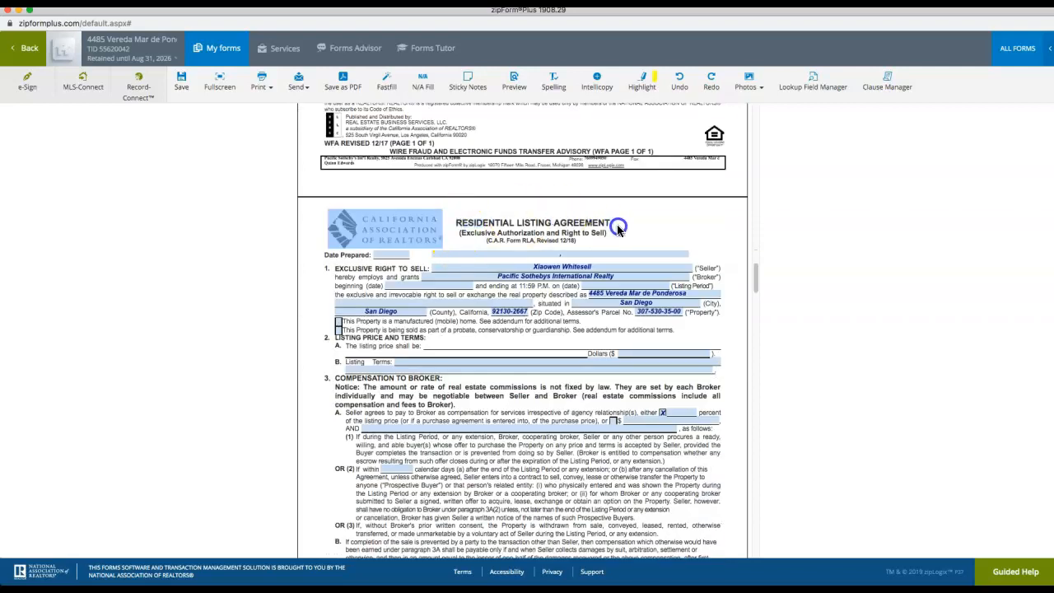
pyautogui.click(614, 223)
pyautogui.tripleClick(603, 223)
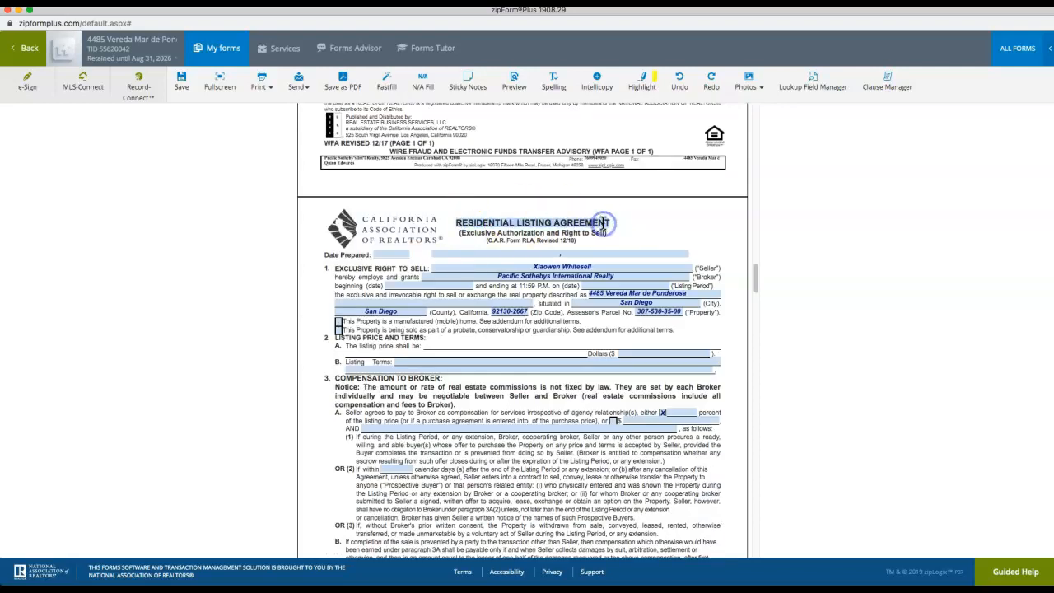
pyautogui.scroll(-1, 531, 224)
pyautogui.scroll(-4, 536, 231)
pyautogui.scroll(1, 546, 216)
pyautogui.click(550, 216)
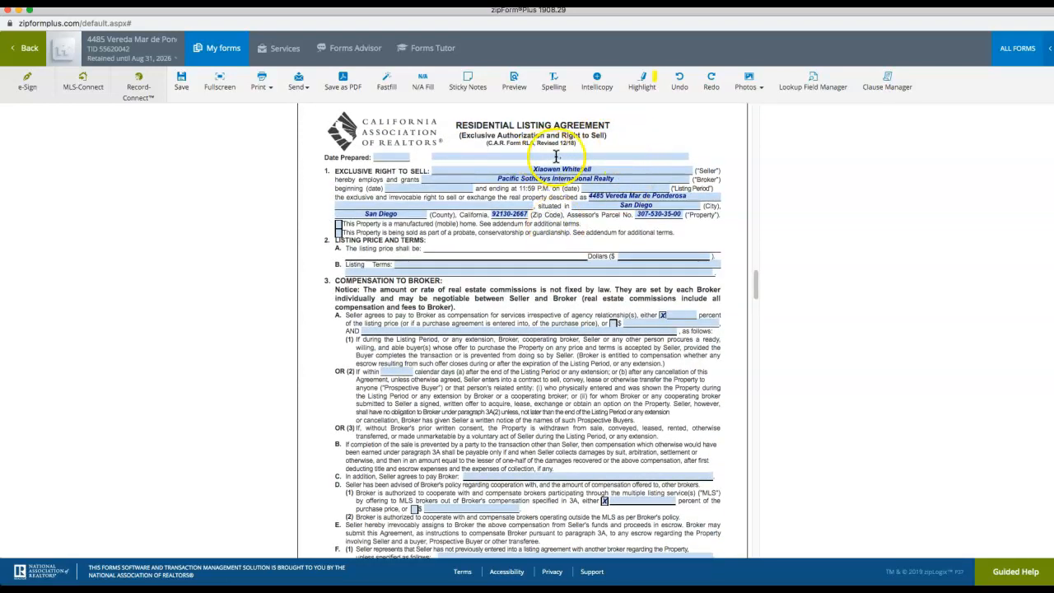
pyautogui.click(526, 156)
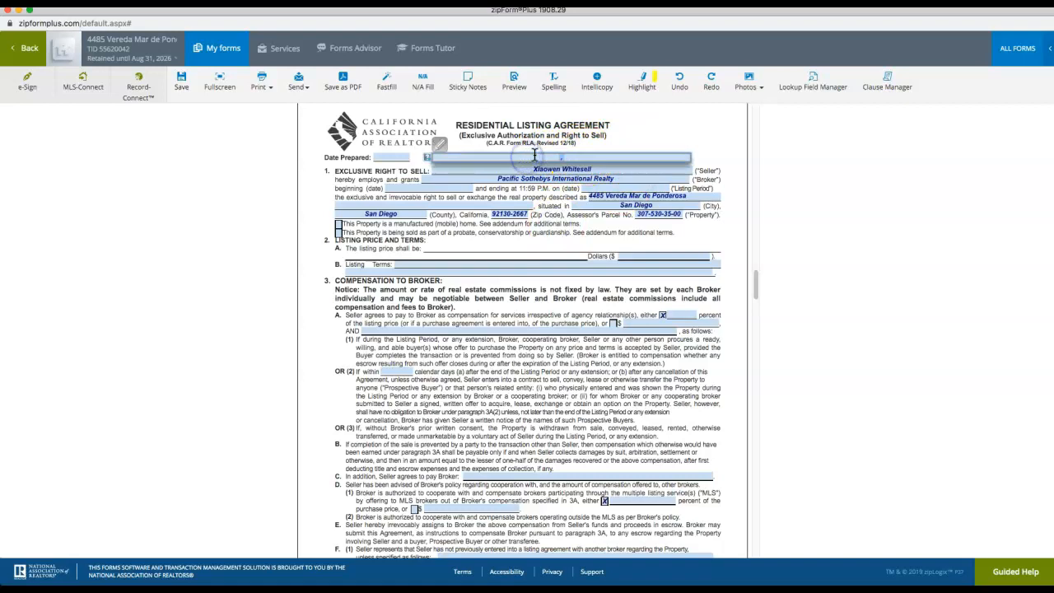
pyautogui.click(573, 157)
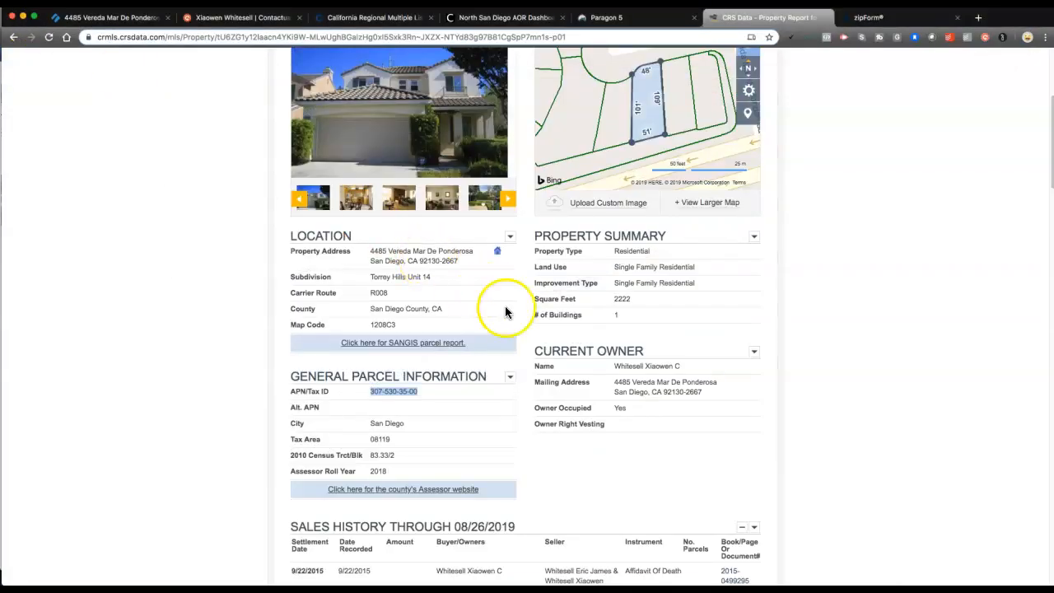
# Select and copy the owner's name under Current Owner in the CRS Data report
pyautogui.scroll(-2, 506, 308)
pyautogui.moveTo(532, 290); pyautogui.dragTo(631, 291)
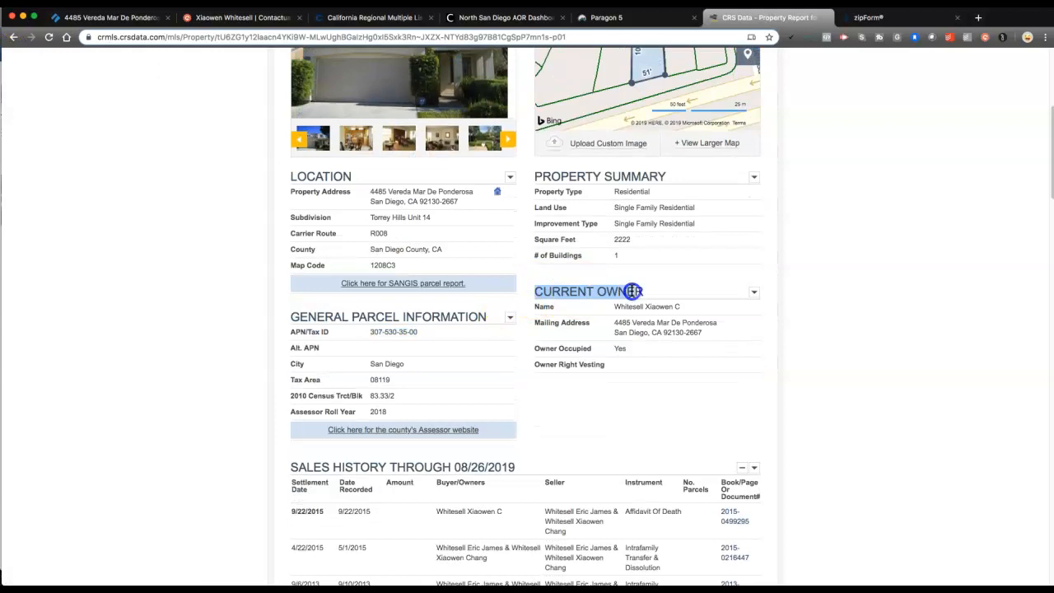
pyautogui.click(557, 305)
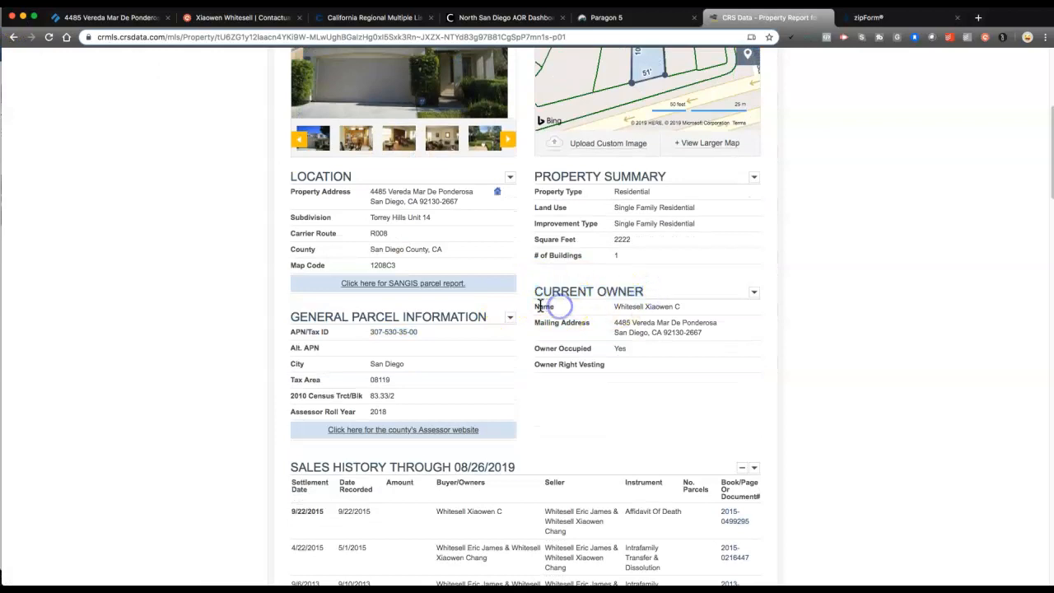
pyautogui.click(616, 306)
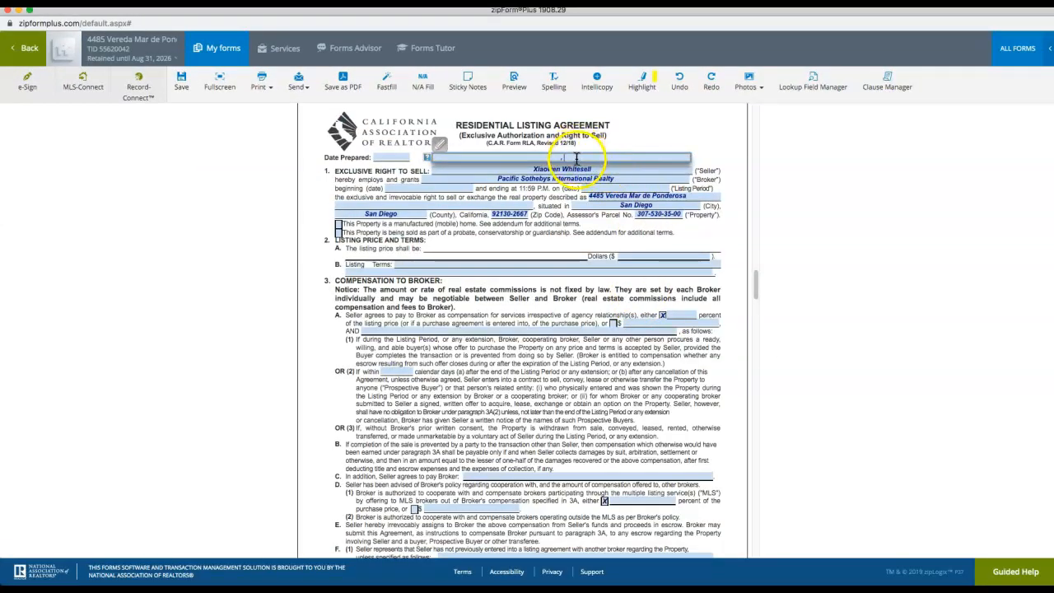
pyautogui.click(539, 156)
# Paste the owner's name into the agreement's top Seller field, save, and return to documents
pyautogui.click(553, 194)
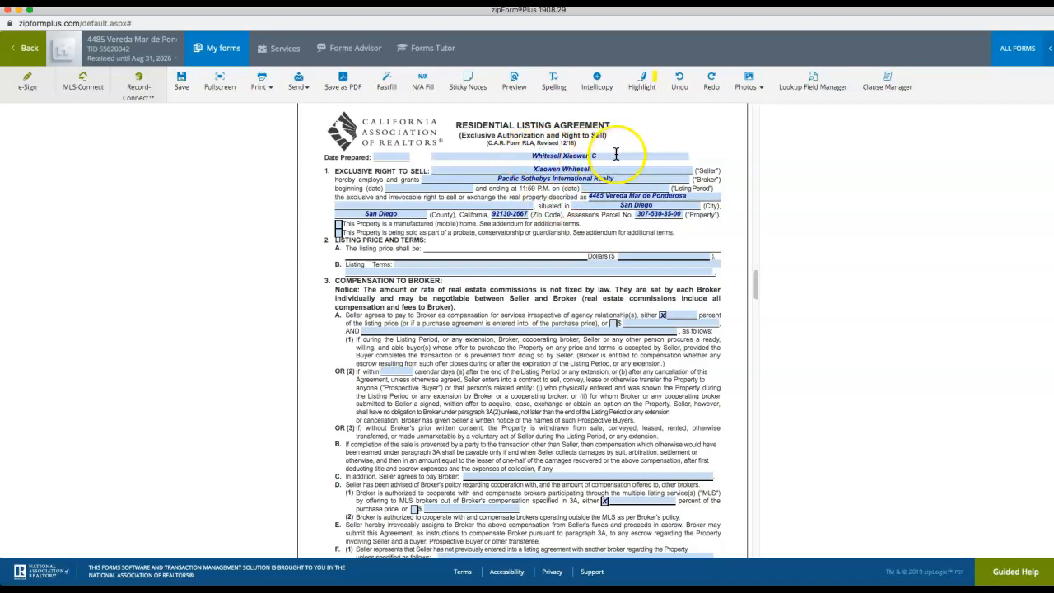
pyautogui.click(529, 156)
pyautogui.click(578, 142)
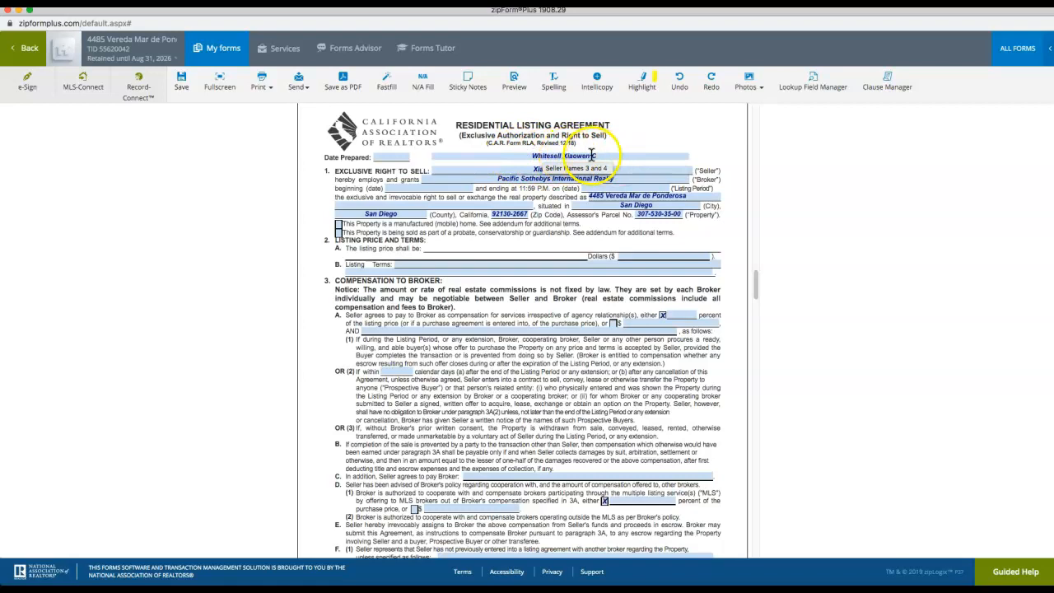
pyautogui.scroll(1, 570, 158)
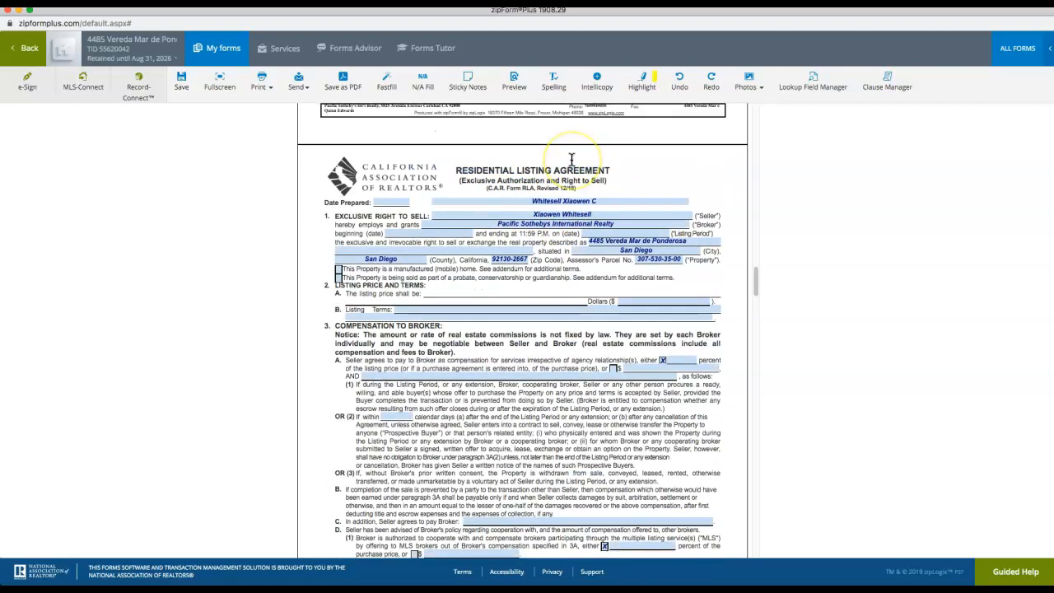
pyautogui.click(182, 87)
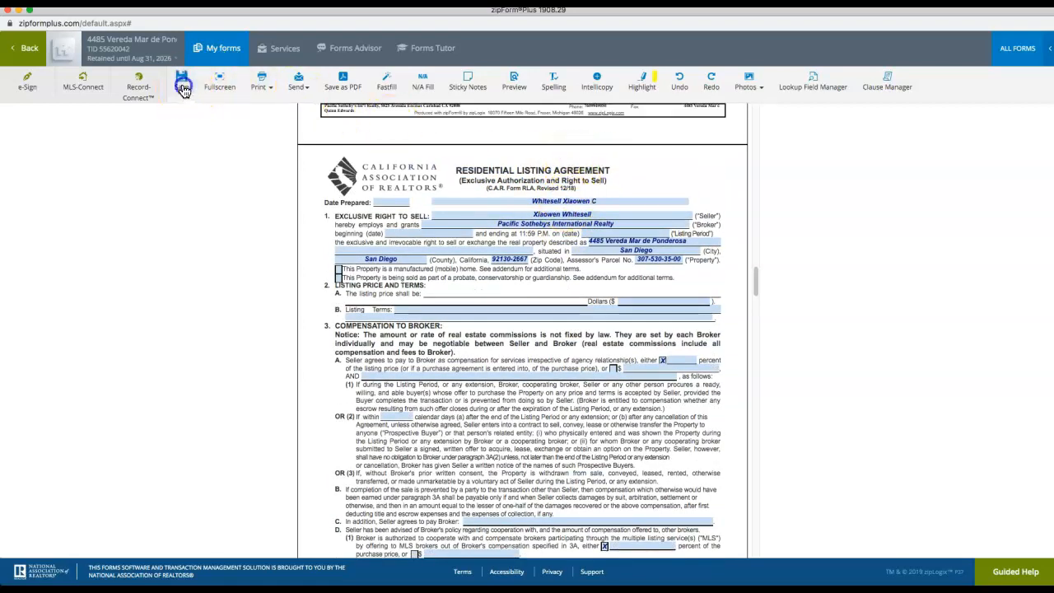
pyautogui.click(29, 51)
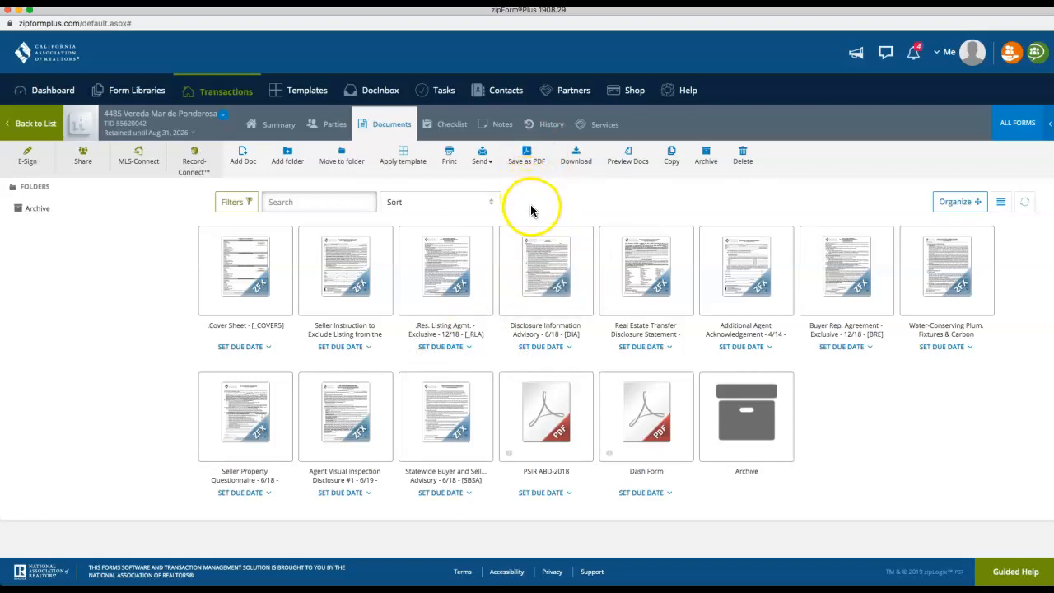
# Select Seller Instruction, Res. Listing Agmt., Disclosure Information Advisory, Additional Agent Acknowledgement, and Buyer Rep. Agreement for PDF
pyautogui.click(524, 163)
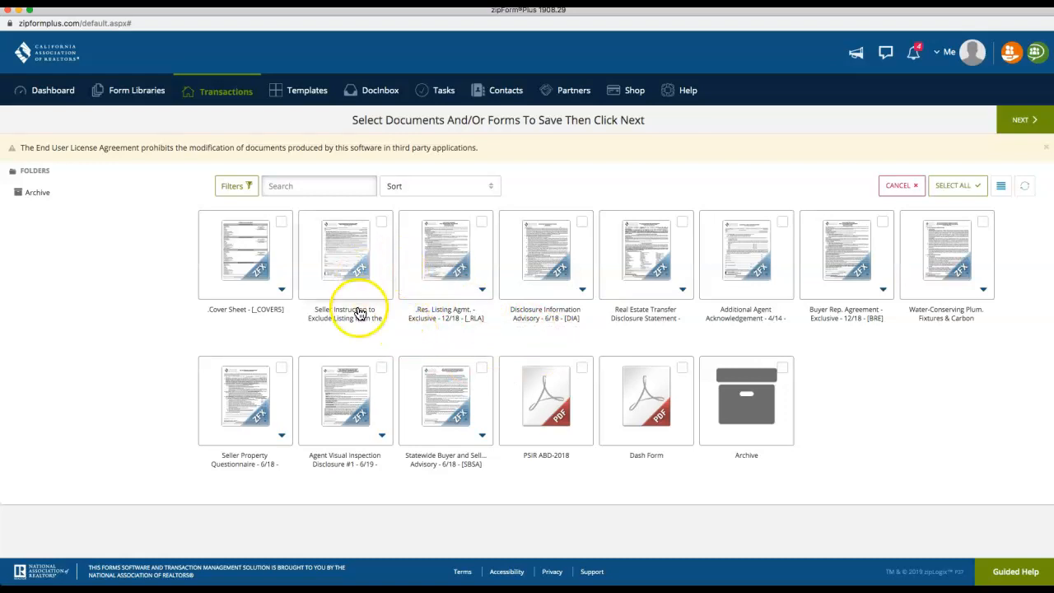
pyautogui.click(382, 221)
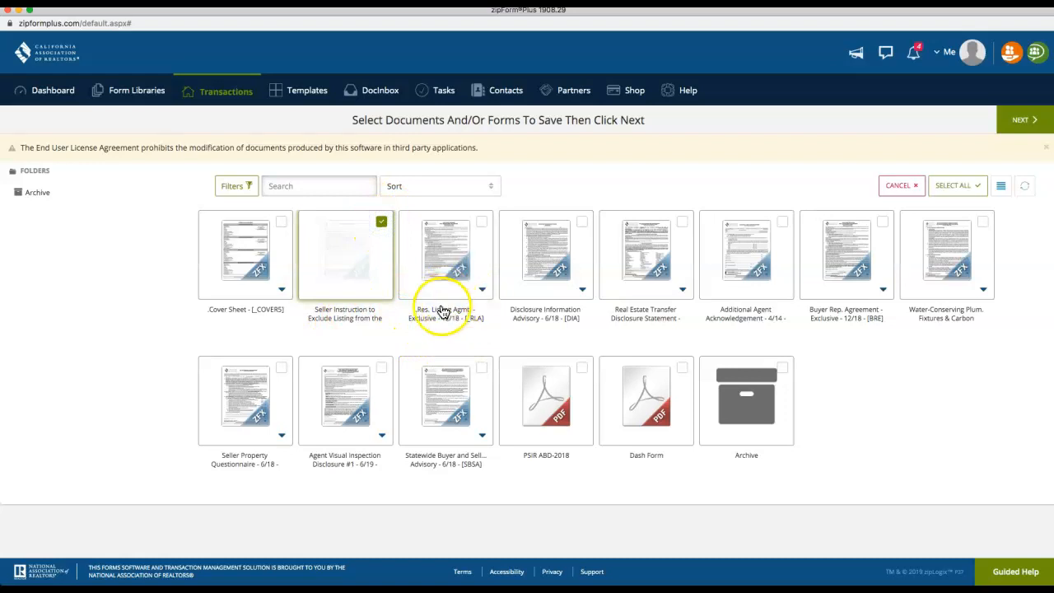
pyautogui.click(482, 221)
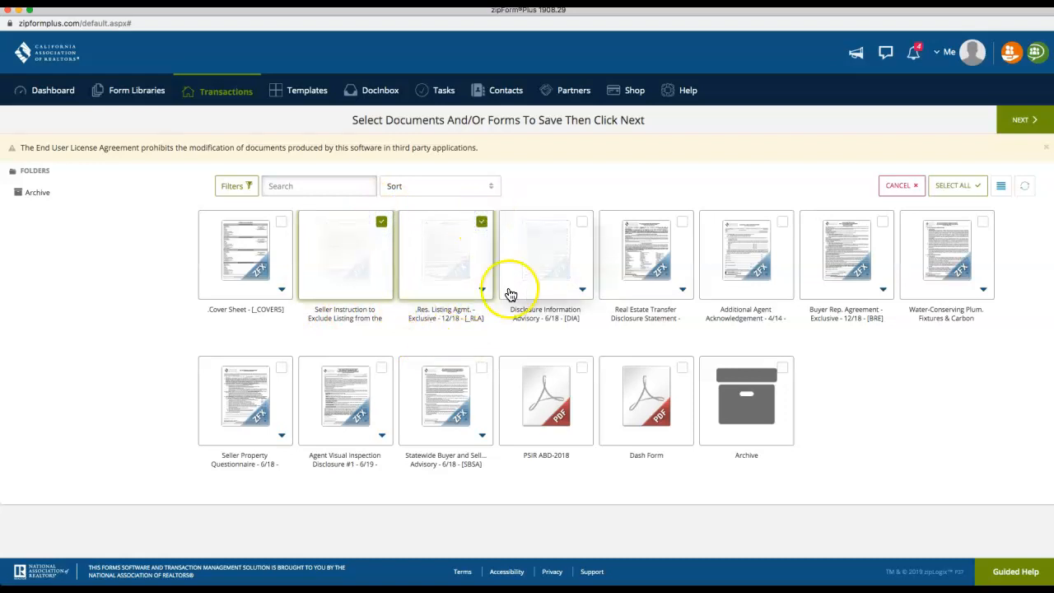
pyautogui.click(581, 220)
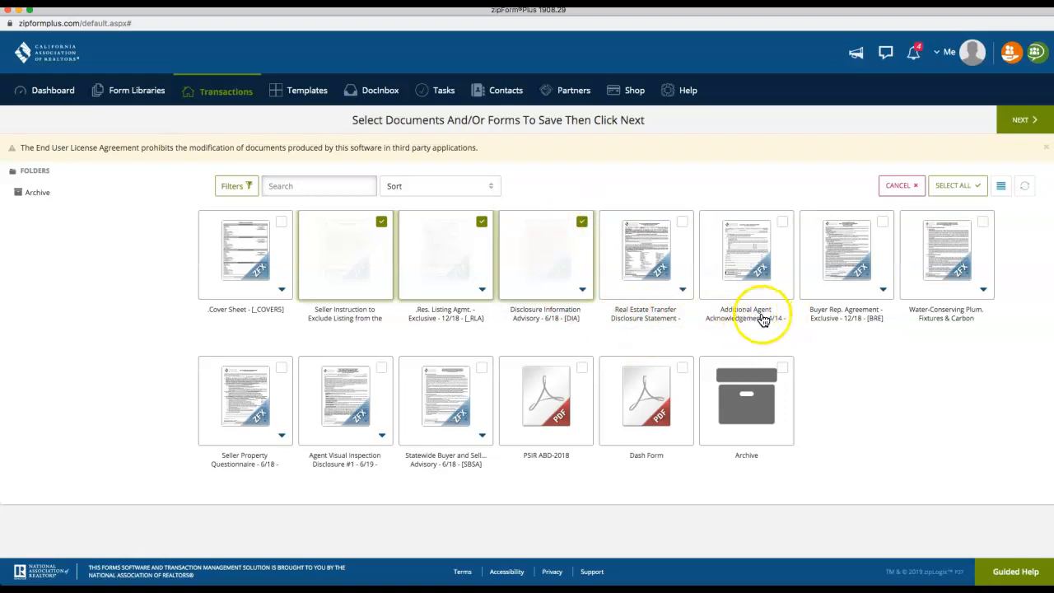
pyautogui.click(782, 222)
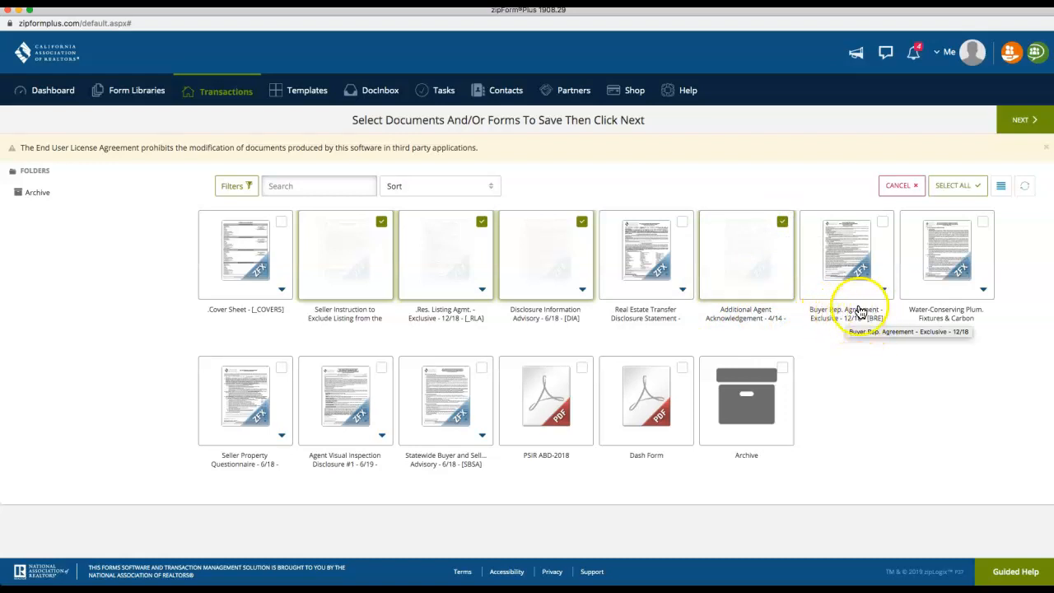
pyautogui.click(882, 223)
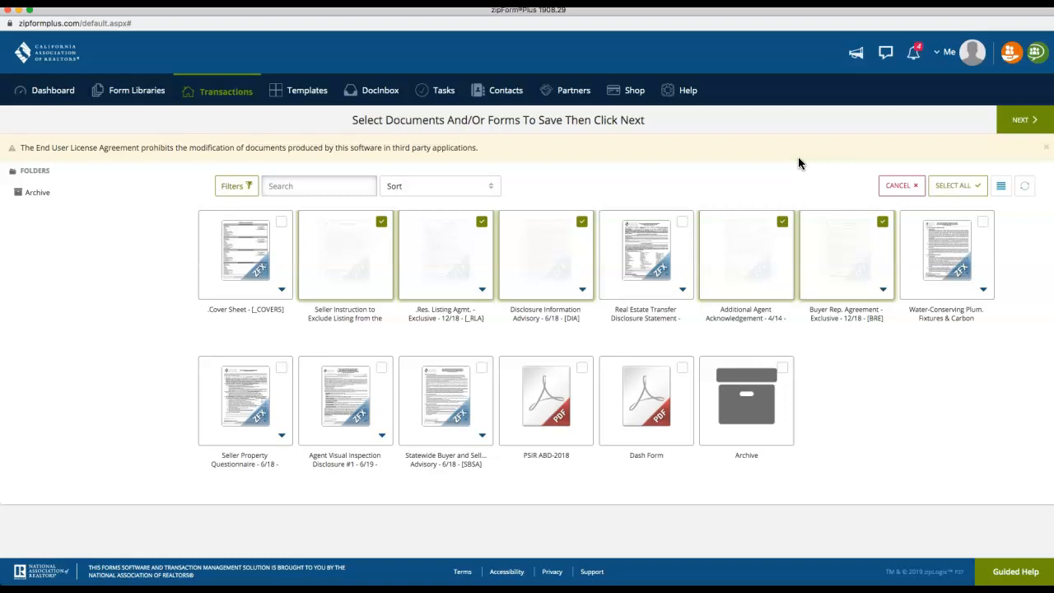
# Choose Save to my device and generate the single combined PDF
pyautogui.click(1019, 121)
pyautogui.click(226, 155)
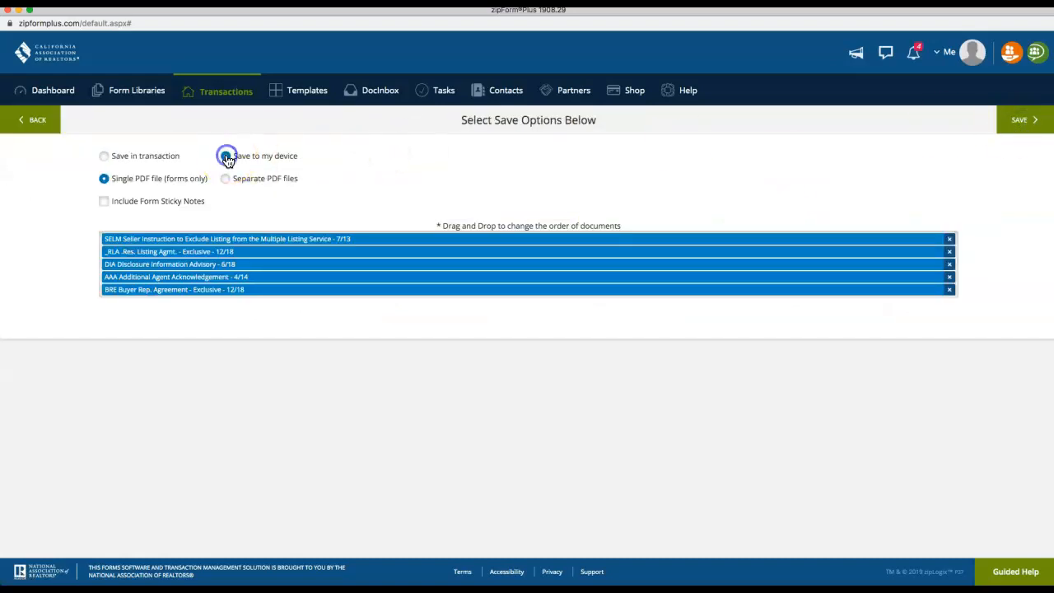
pyautogui.click(1034, 123)
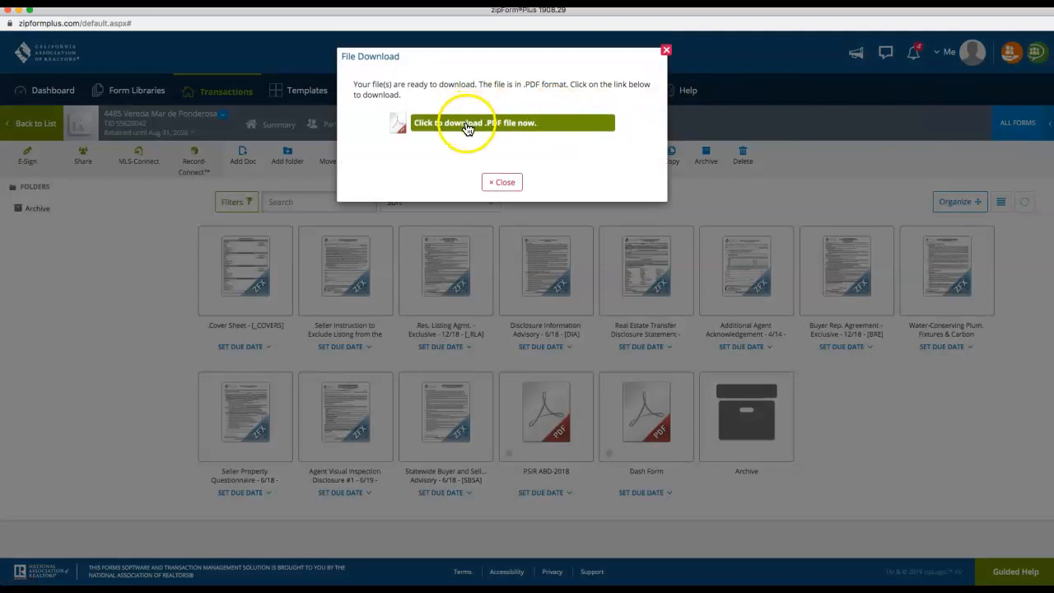
# Download the ready PDF and set its Where location to Other… in Preview
pyautogui.click(467, 128)
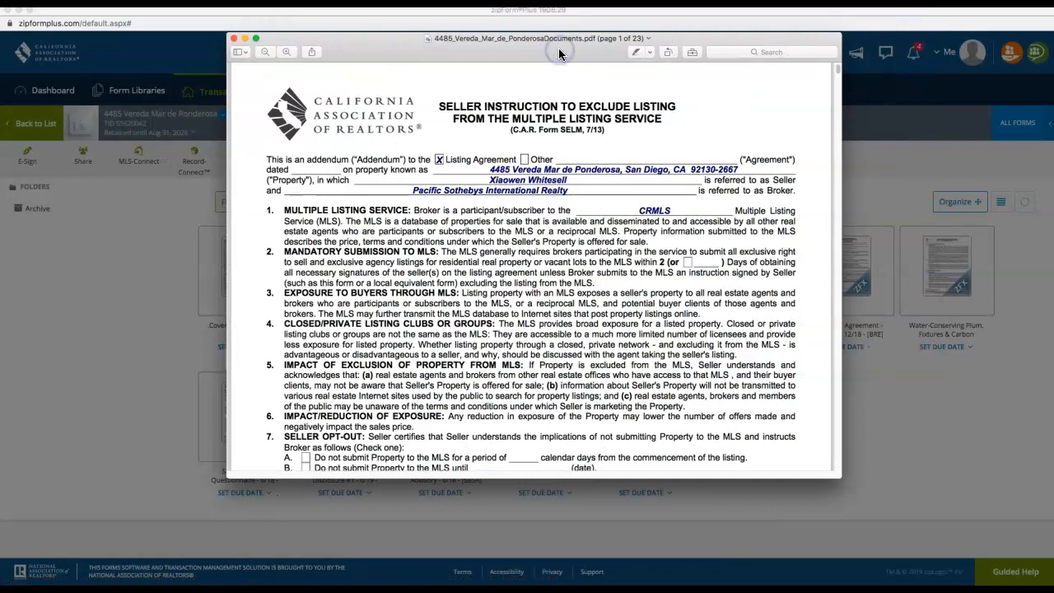
pyautogui.moveTo(624, 36)
pyautogui.mouseDown()
pyautogui.moveTo(642, 37)
pyautogui.moveTo(626, 37)
pyautogui.mouseUp()
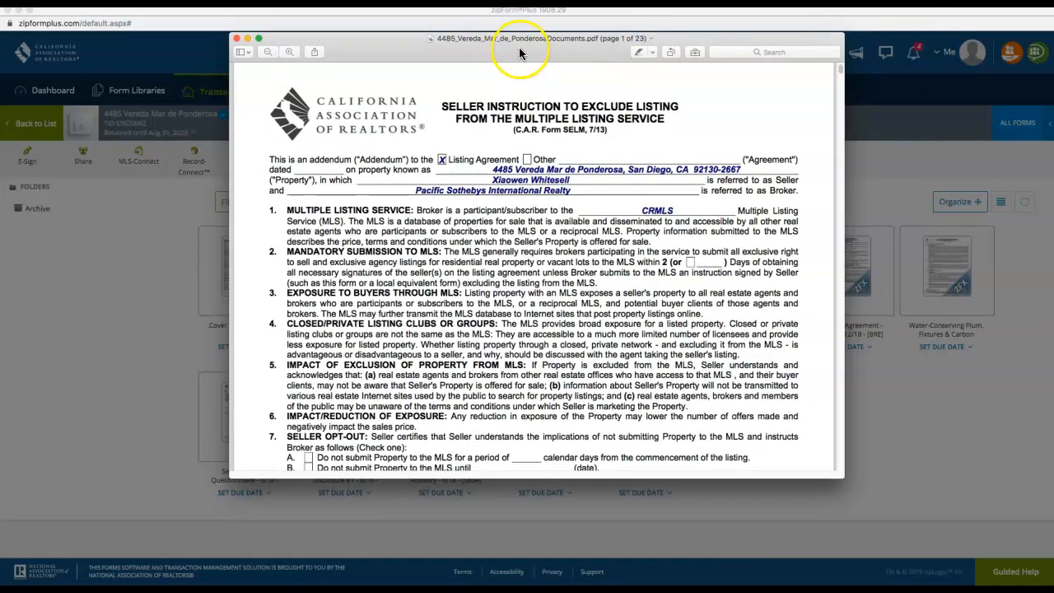
pyautogui.click(527, 38)
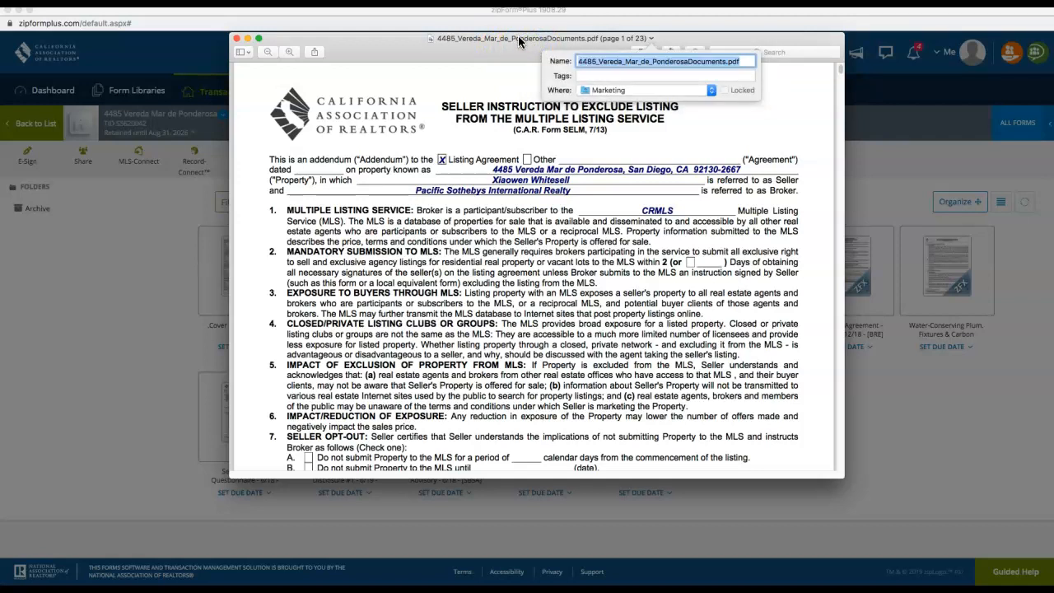
pyautogui.click(628, 57)
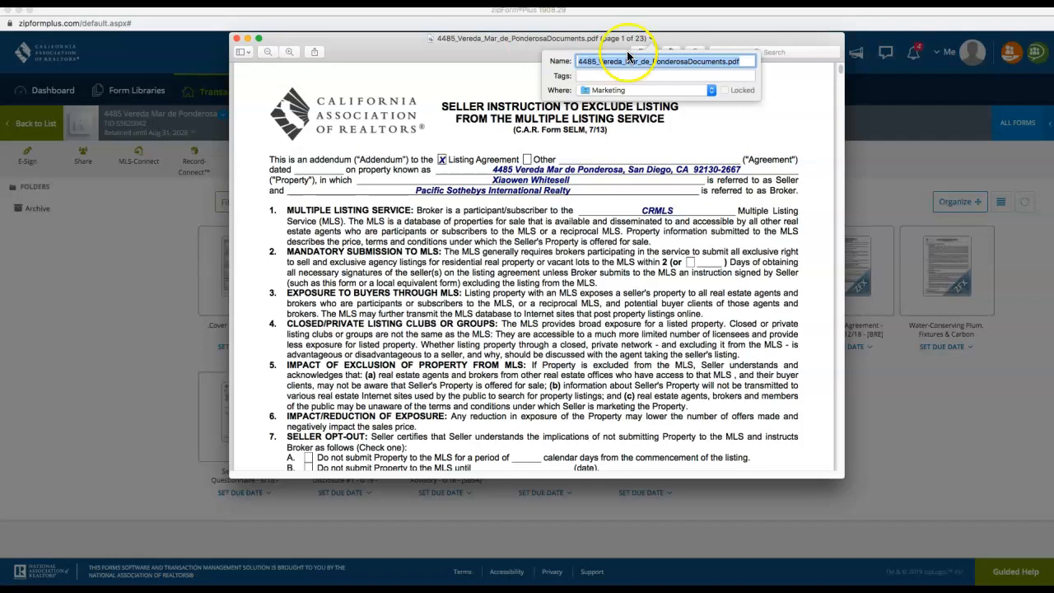
pyautogui.click(610, 91)
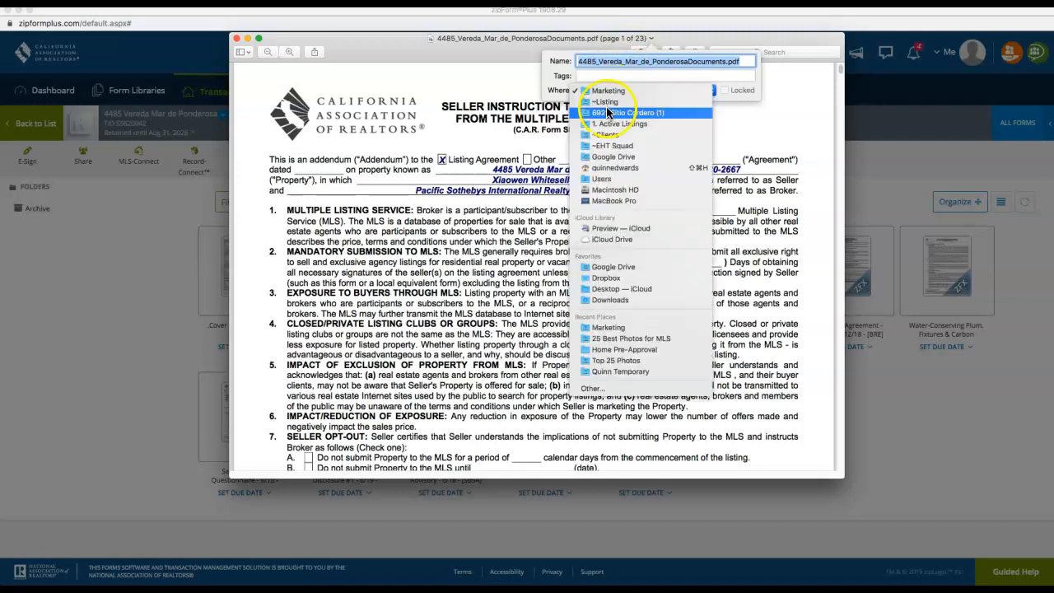
pyautogui.click(632, 73)
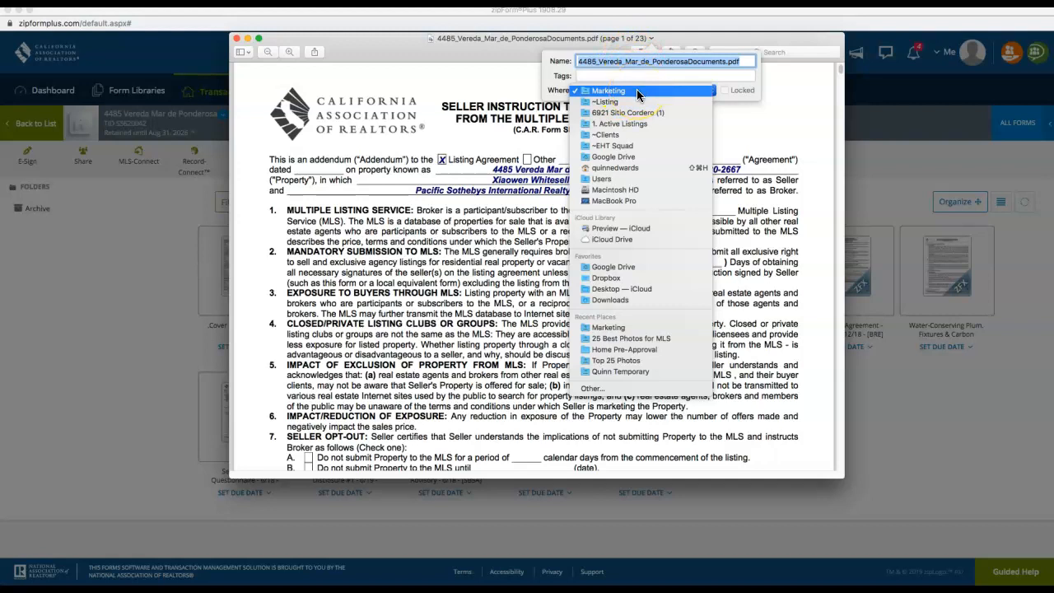
pyautogui.click(641, 293)
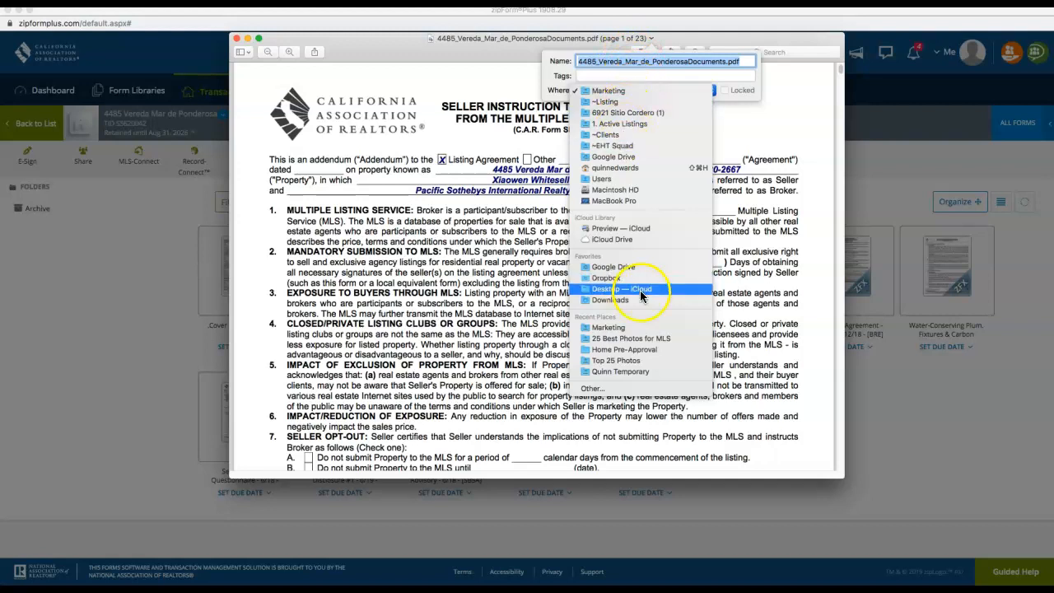
pyautogui.click(592, 392)
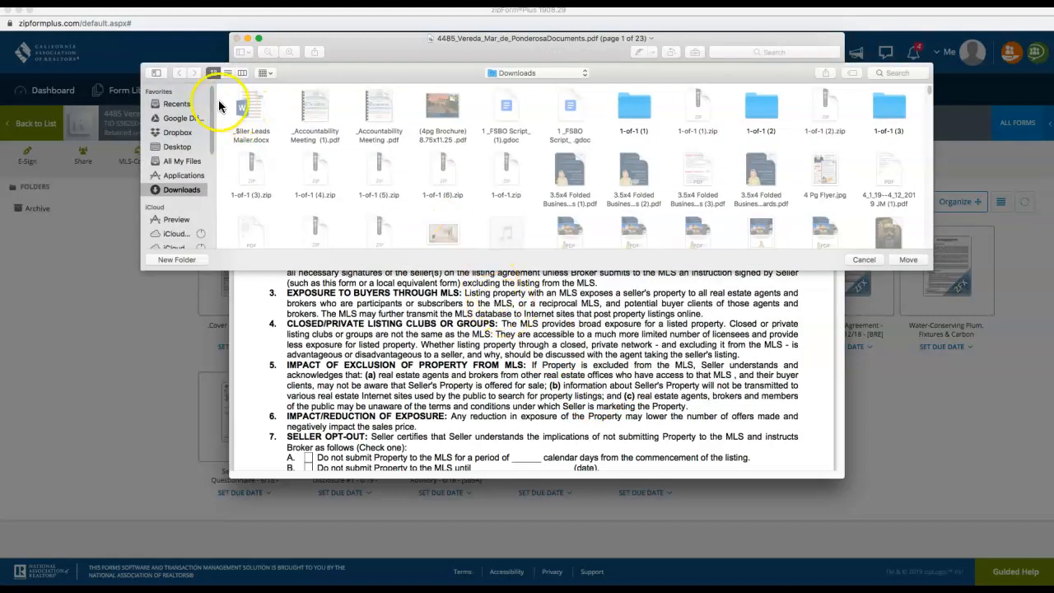
# Move the PDF to Google Drive > ~EHT Squad > Temporary Files File > Quinn Temporary
pyautogui.click(179, 121)
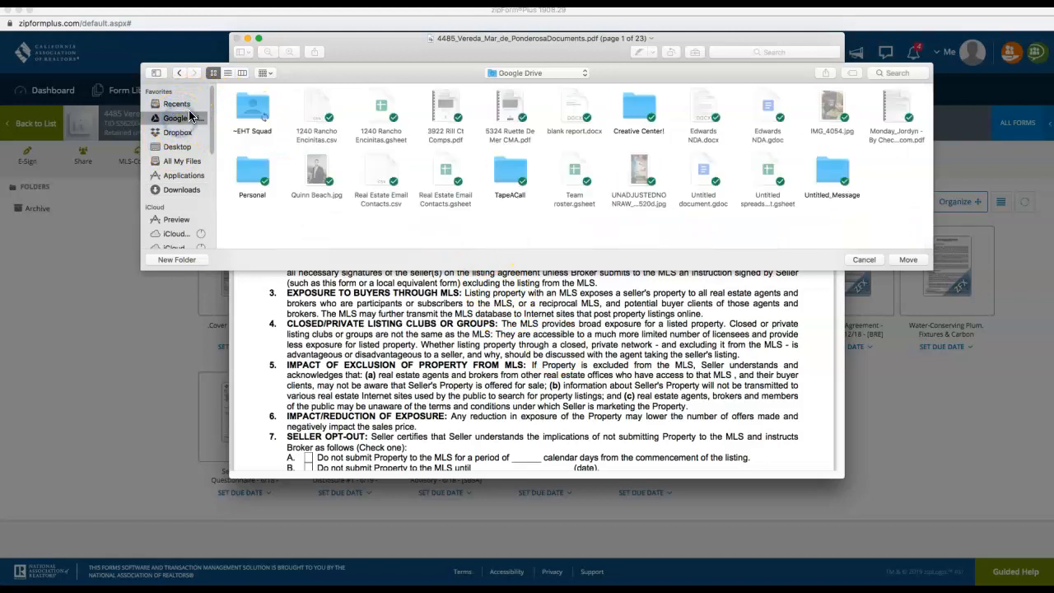
pyautogui.doubleClick(256, 112)
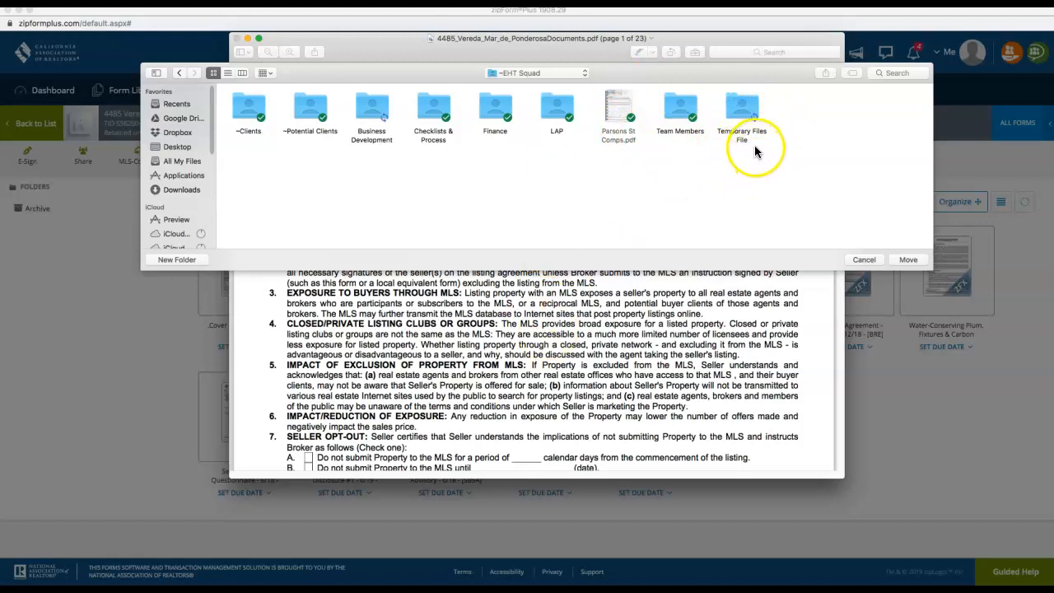
pyautogui.doubleClick(751, 107)
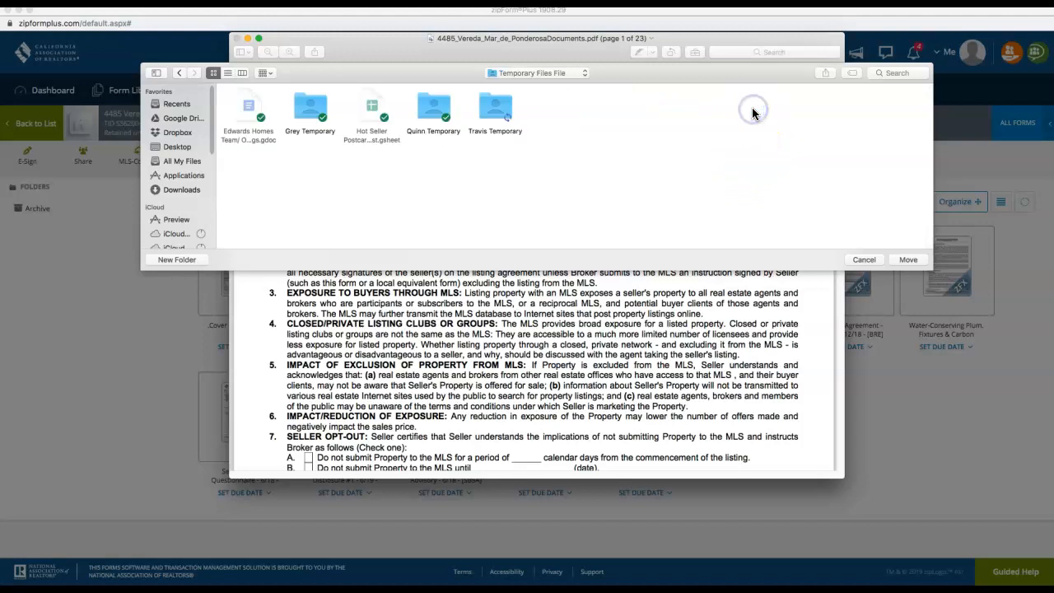
pyautogui.press('Right')
pyautogui.click(434, 148)
pyautogui.doubleClick(430, 113)
pyautogui.click(429, 125)
pyautogui.click(828, 236)
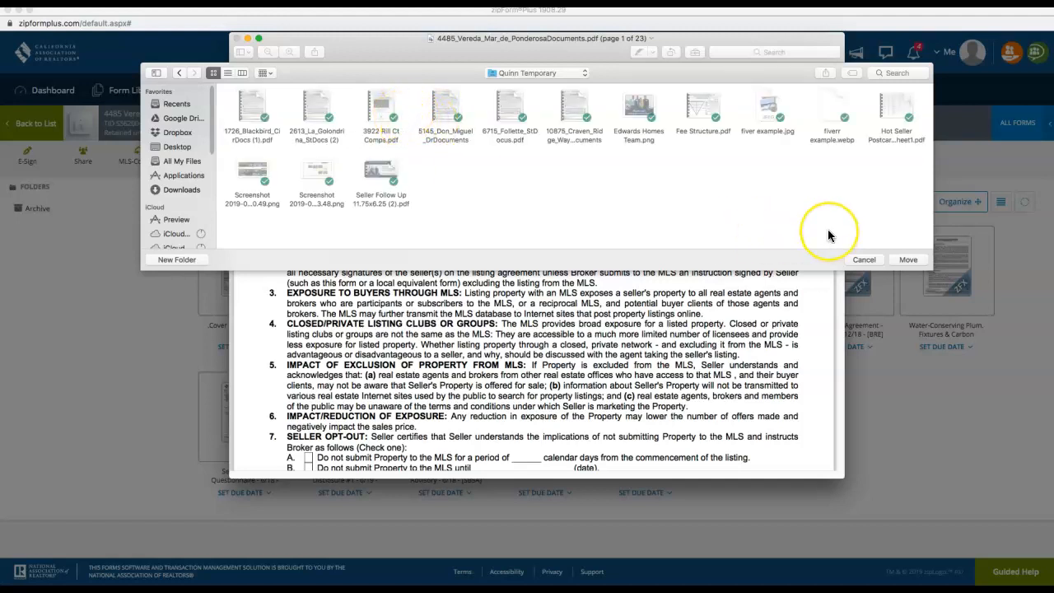
pyautogui.click(445, 65)
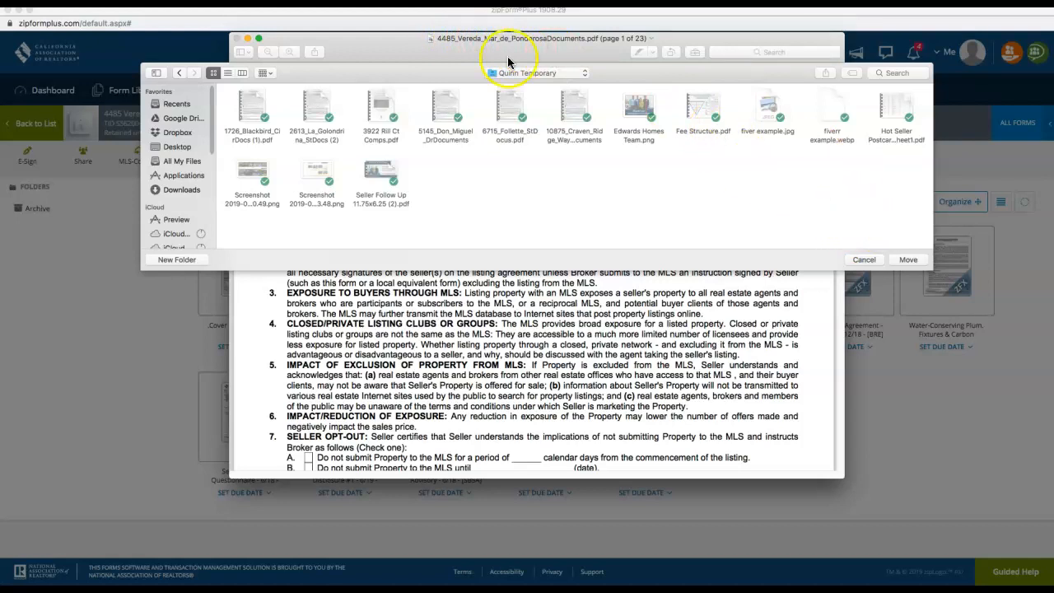
pyautogui.click(907, 260)
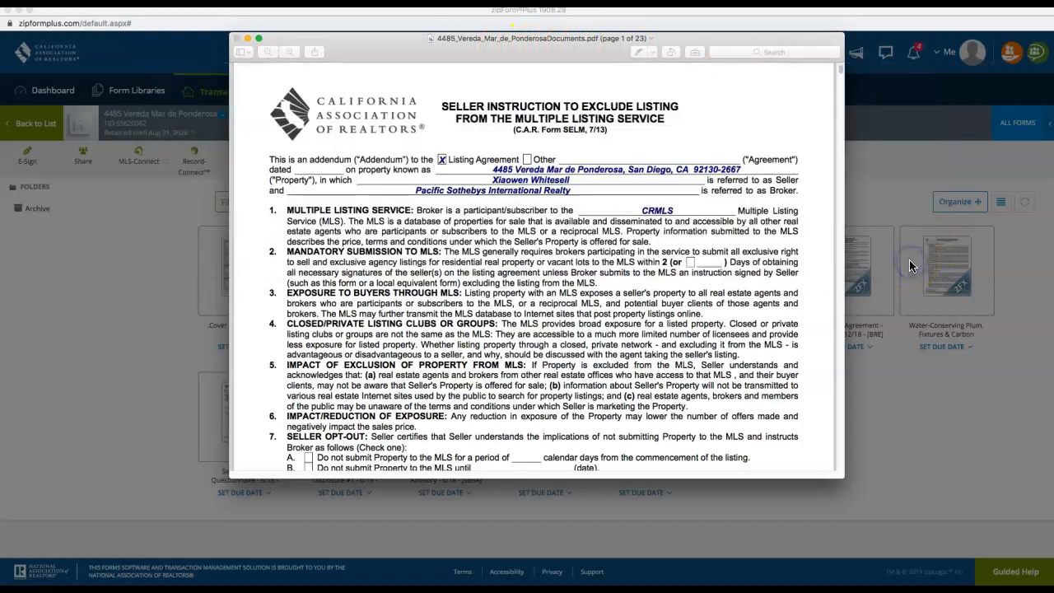
# Close the PDF preview, the file download notice, and the zipForm window
pyautogui.click(236, 38)
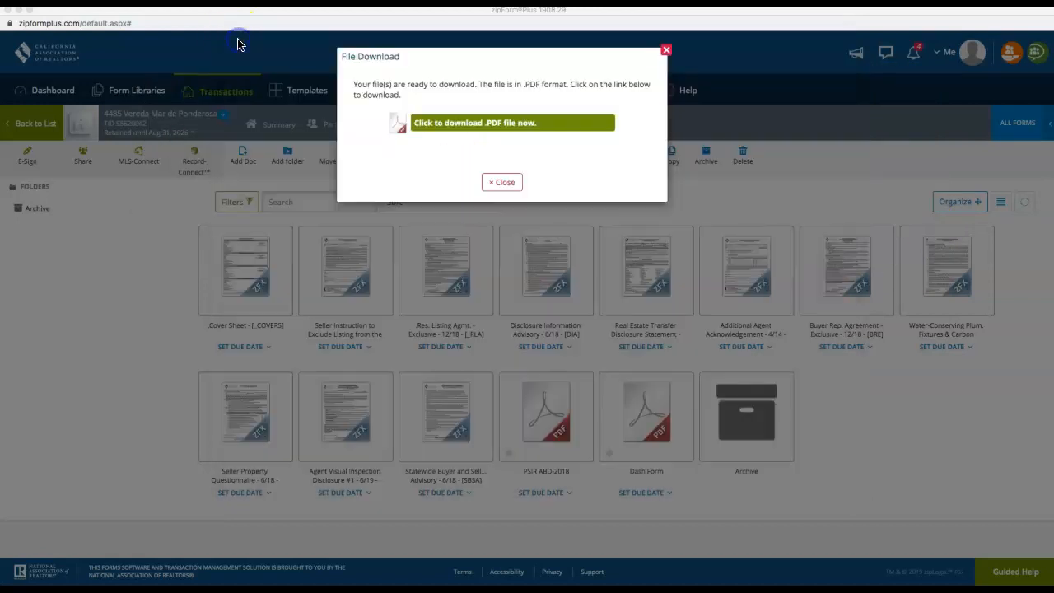
pyautogui.click(667, 51)
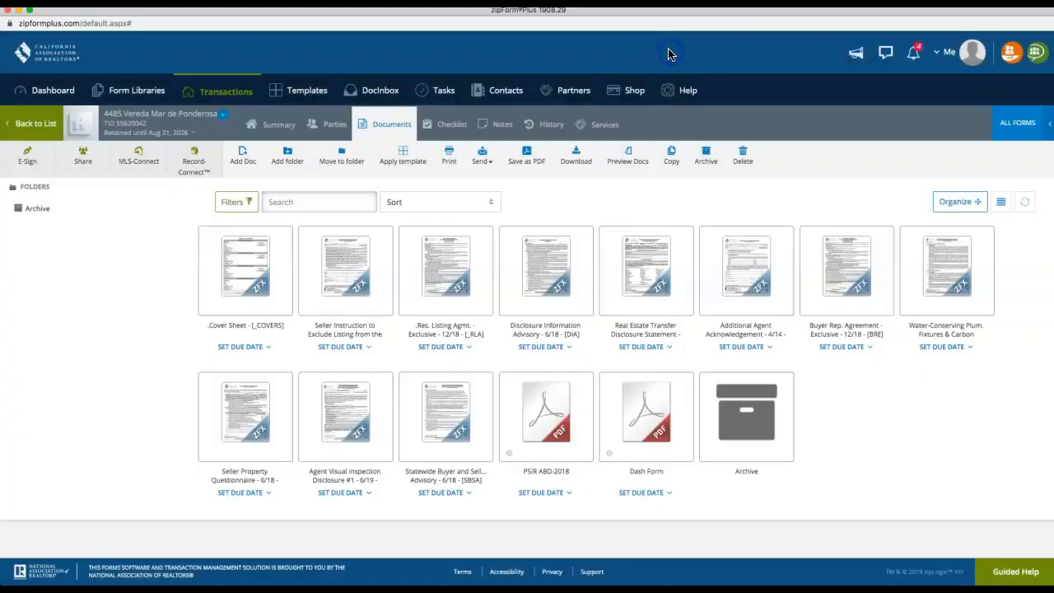
pyautogui.click(18, 14)
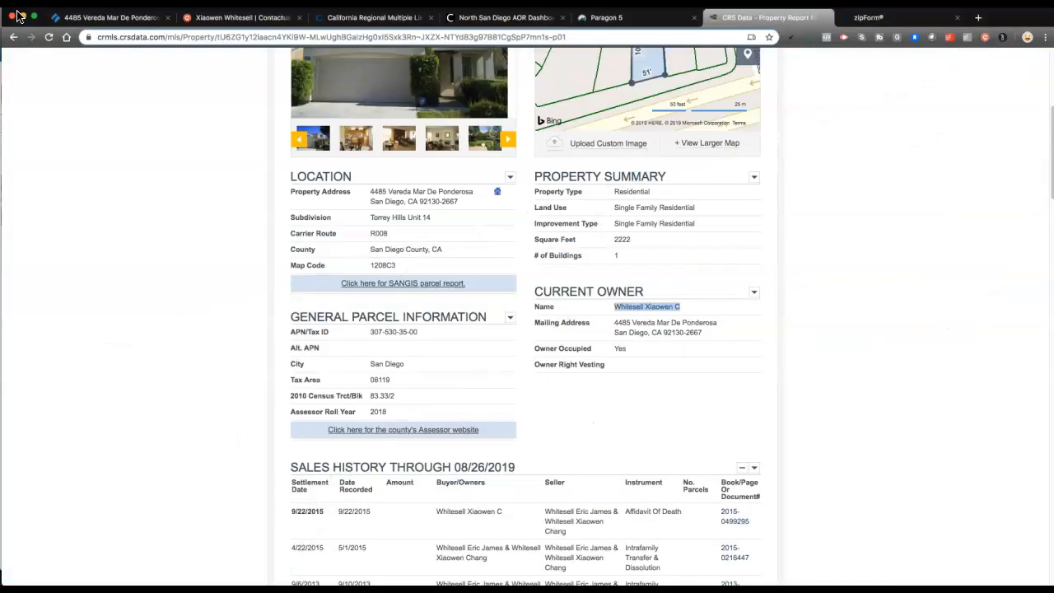
# In the Process Street checklist, check off items 2 and 3, including the Cover Sheet item
pyautogui.click(105, 19)
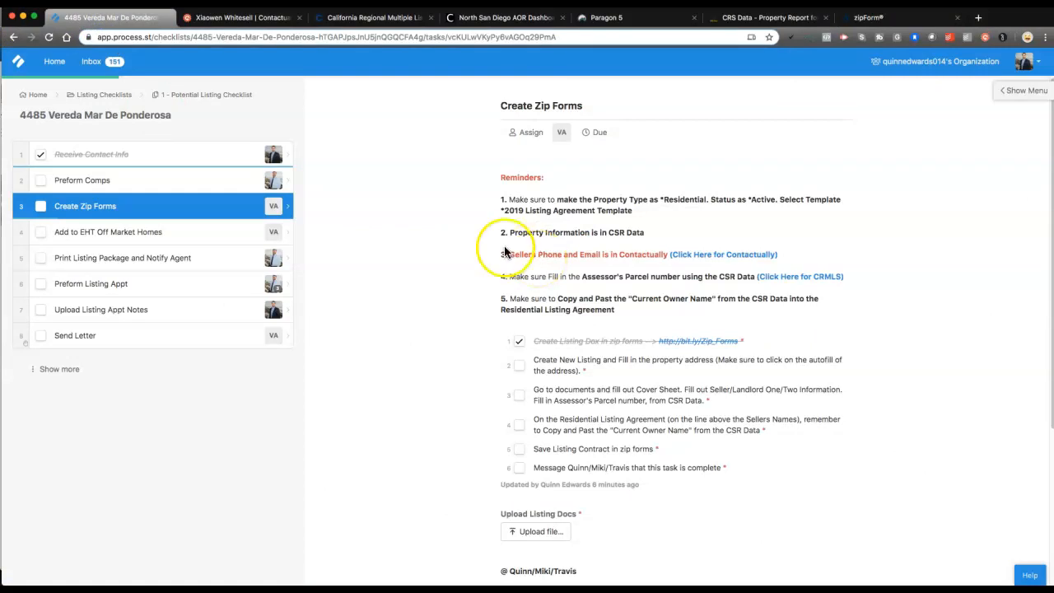
pyautogui.scroll(-2, 461, 227)
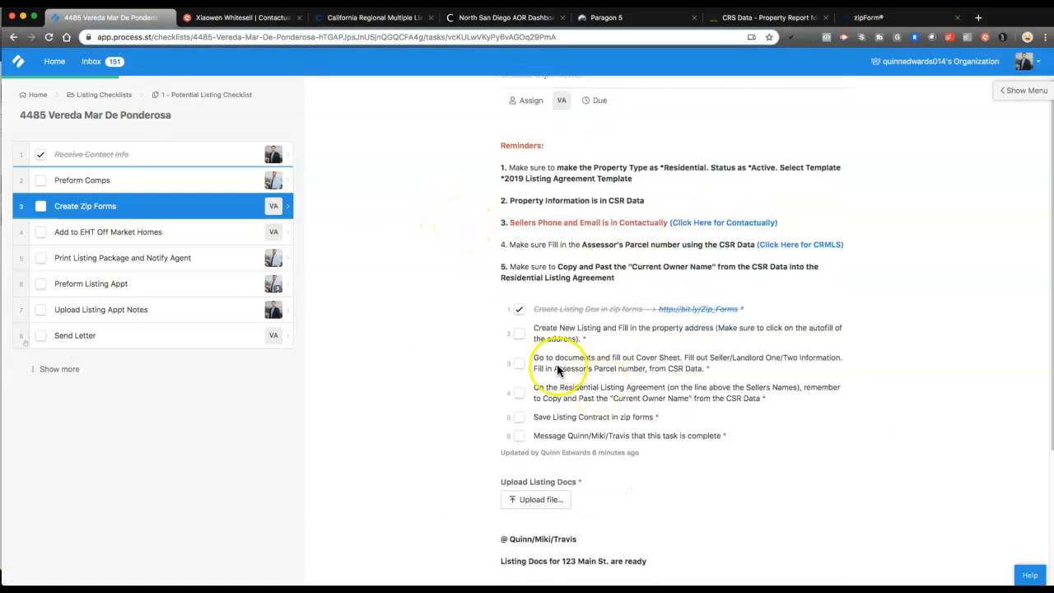
pyautogui.moveTo(555, 332); pyautogui.dragTo(721, 335)
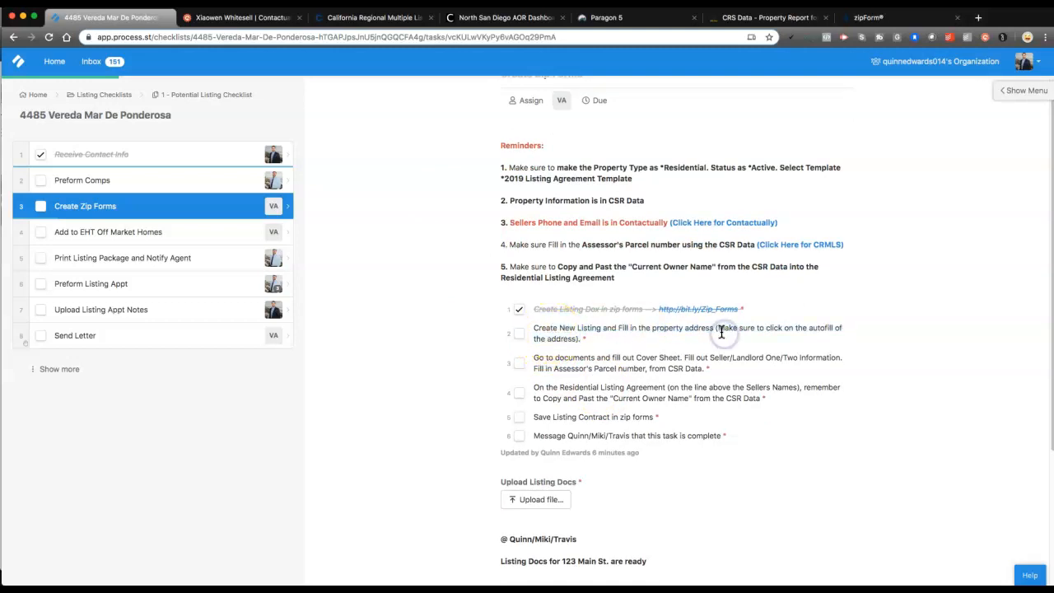
pyautogui.click(520, 334)
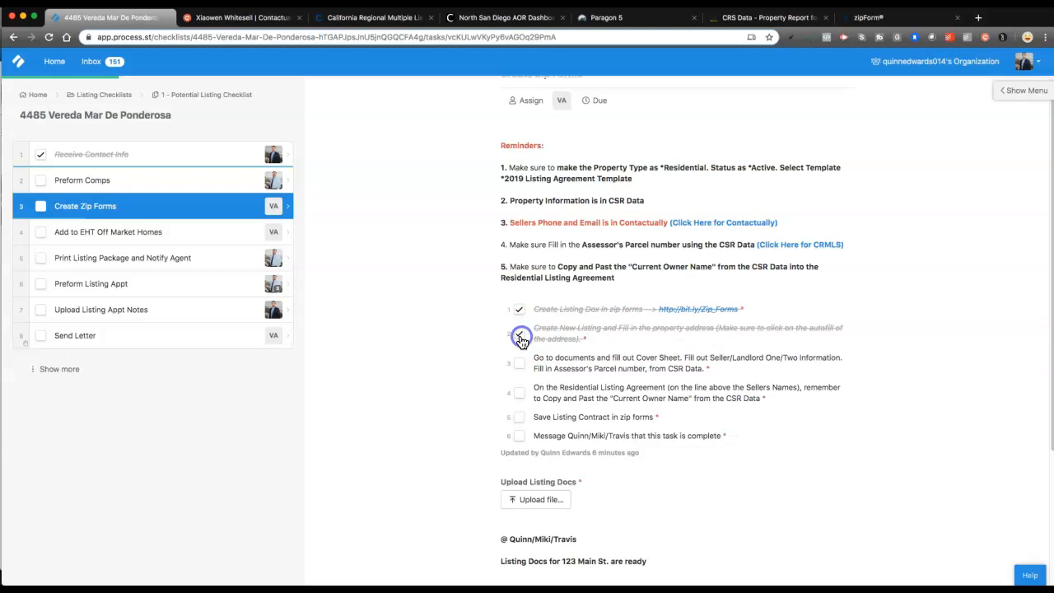
pyautogui.scroll(-1, 540, 349)
pyautogui.moveTo(635, 335); pyautogui.dragTo(682, 336)
pyautogui.click(755, 336)
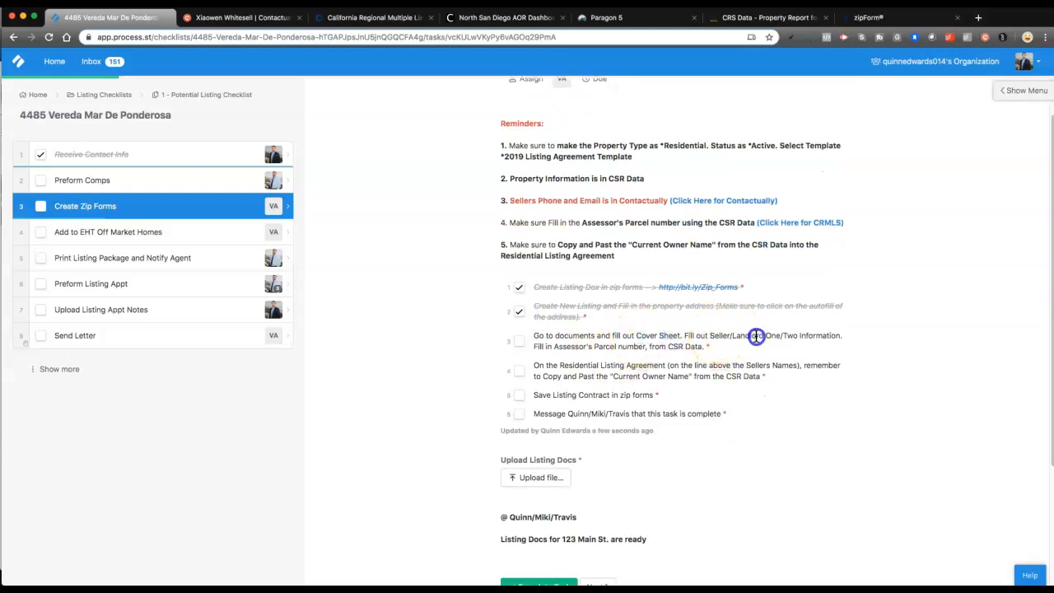
pyautogui.moveTo(563, 346); pyautogui.dragTo(610, 346)
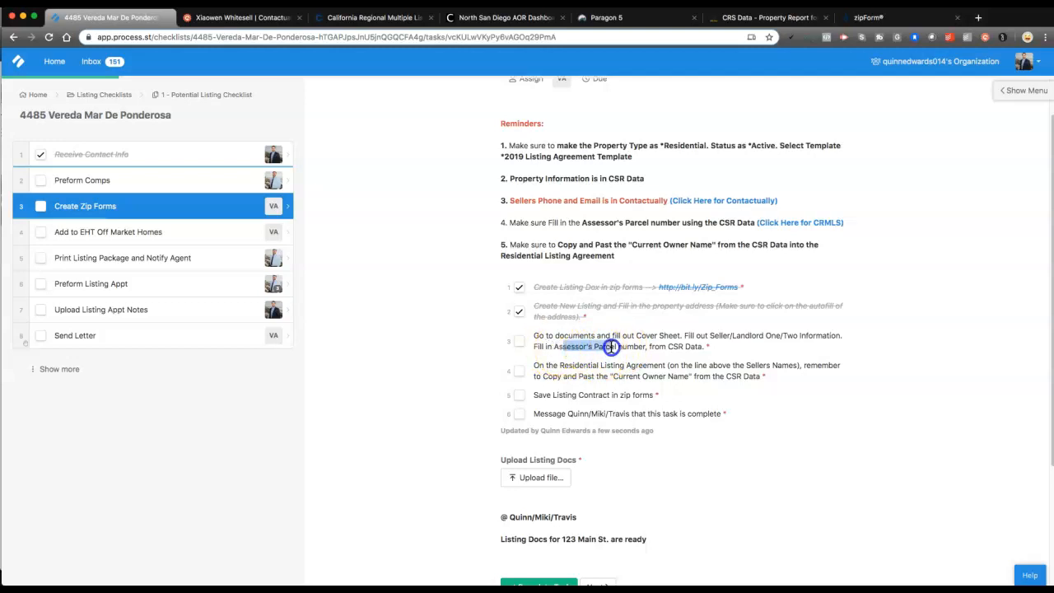
pyautogui.click(519, 340)
# Check off item 4 and the Save Listing Contract item in Create Zip Forms
pyautogui.scroll(-1, 518, 341)
pyautogui.click(544, 335)
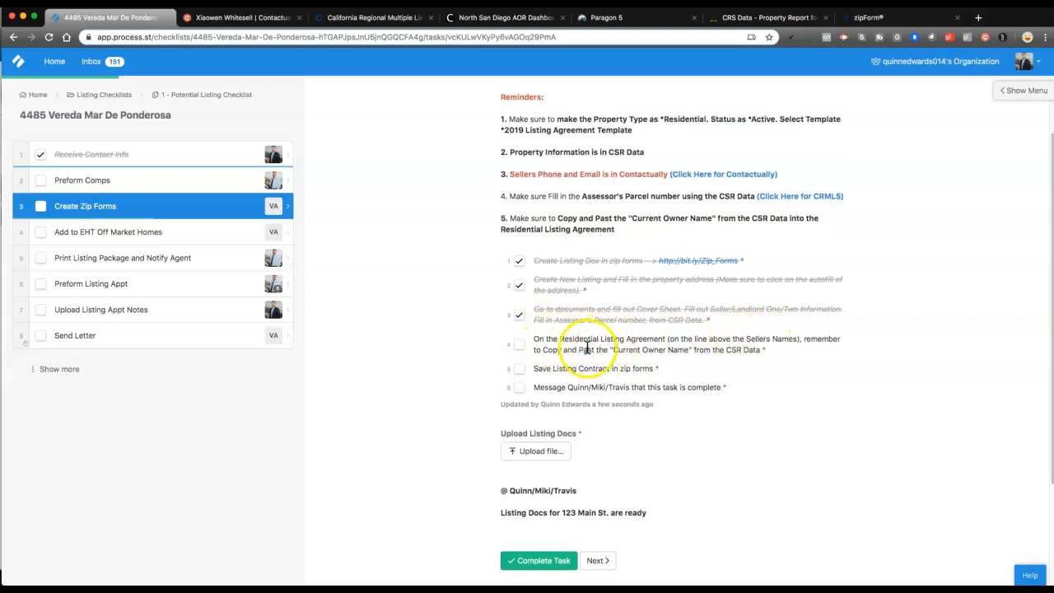
pyautogui.moveTo(623, 350); pyautogui.dragTo(708, 351)
pyautogui.click(708, 351)
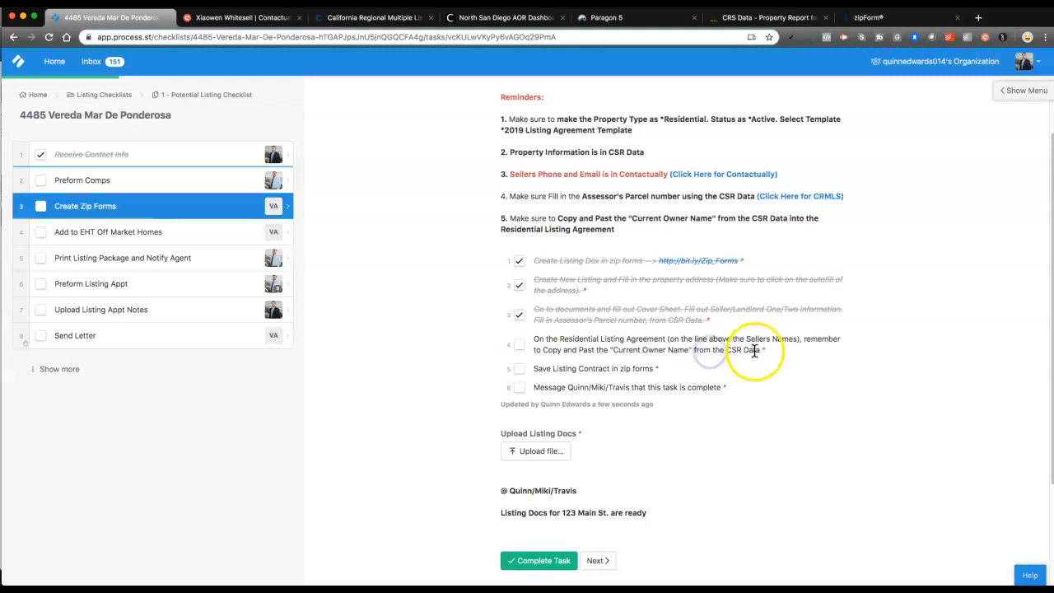
pyautogui.click(519, 345)
pyautogui.scroll(-1, 525, 349)
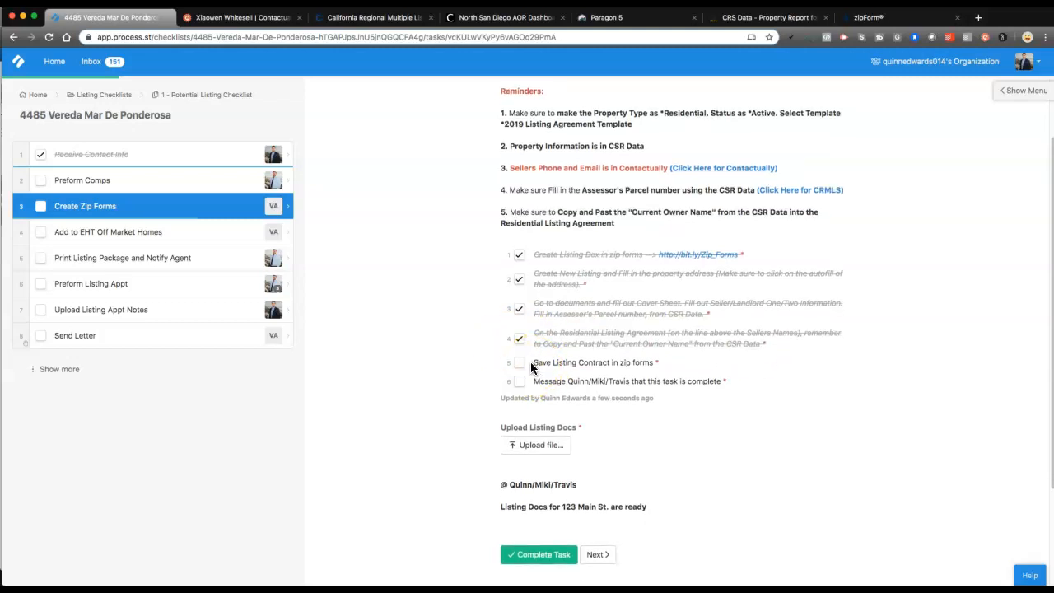
pyautogui.click(519, 364)
pyautogui.scroll(-1, 536, 377)
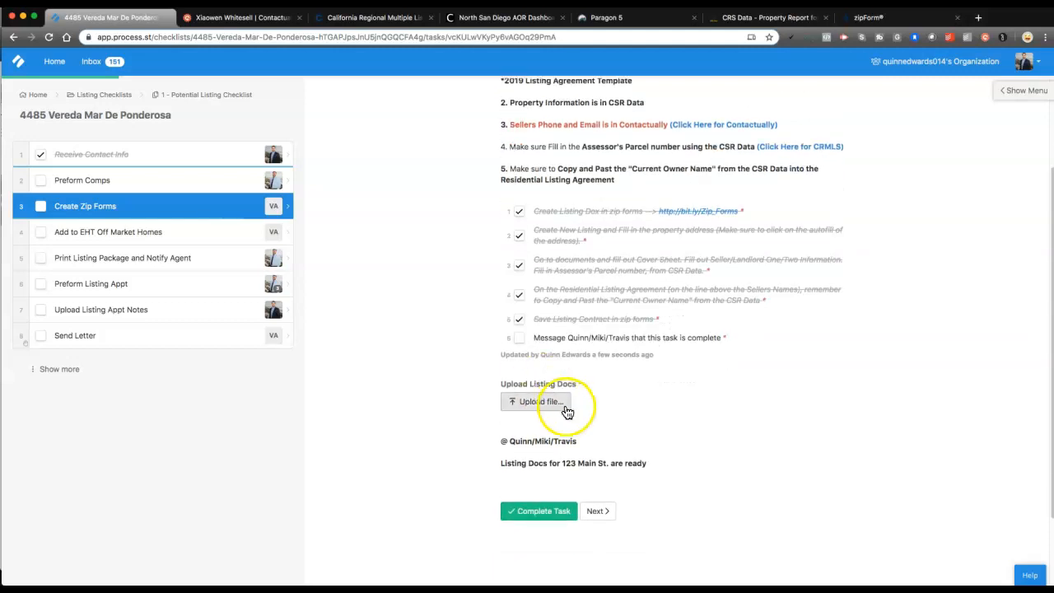
pyautogui.click(540, 403)
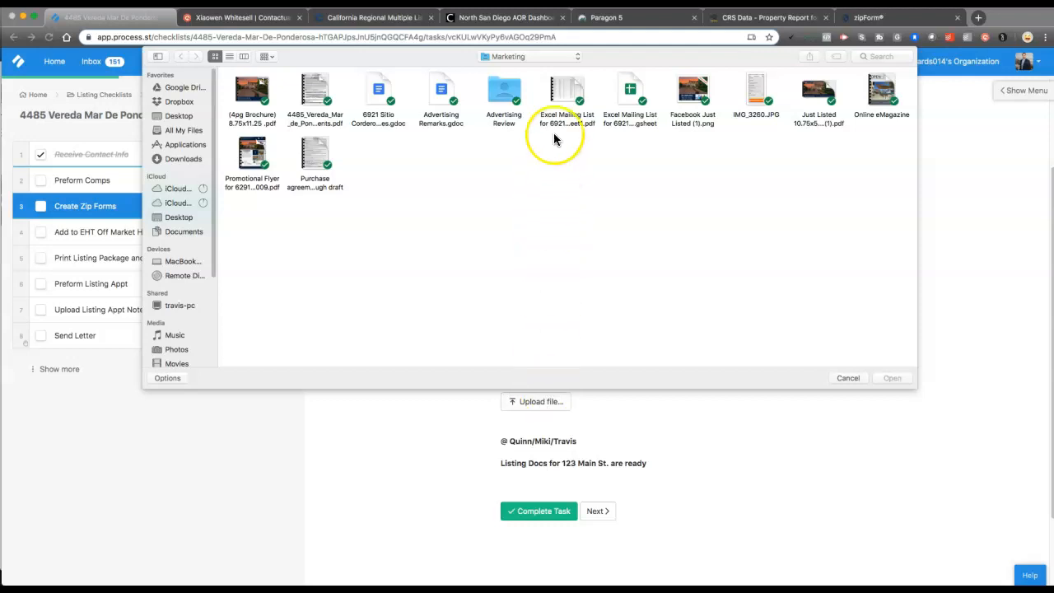
pyautogui.click(530, 58)
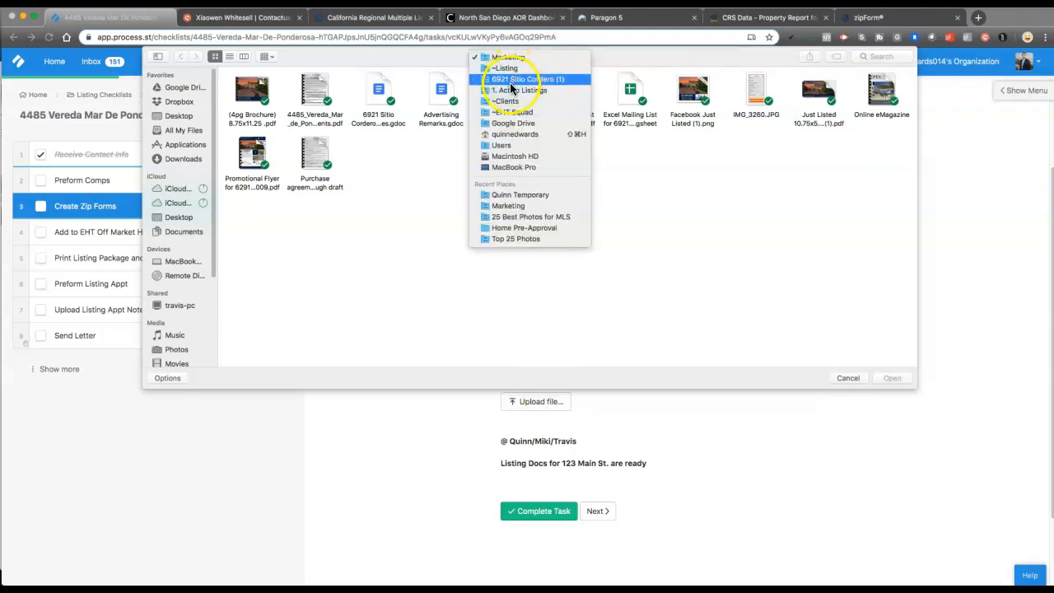
pyautogui.click(505, 194)
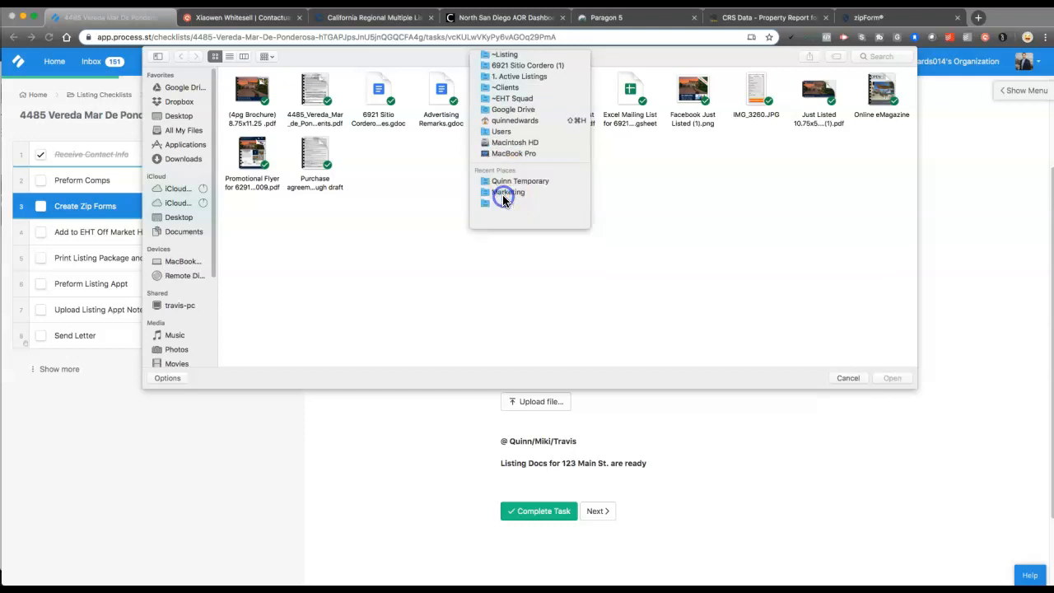
pyautogui.click(512, 194)
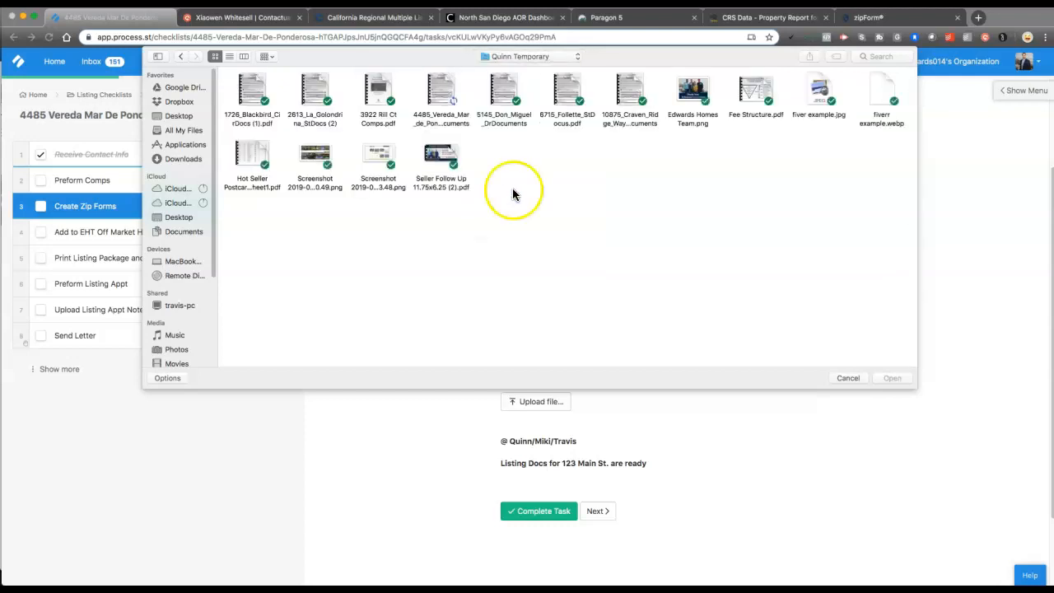
pyautogui.click(449, 99)
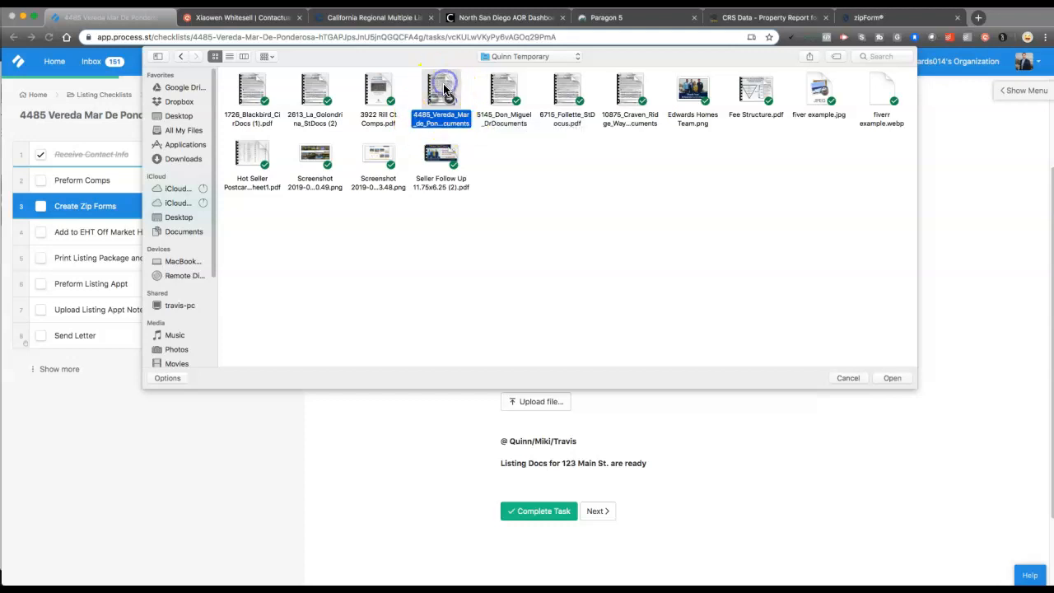
pyautogui.click(892, 378)
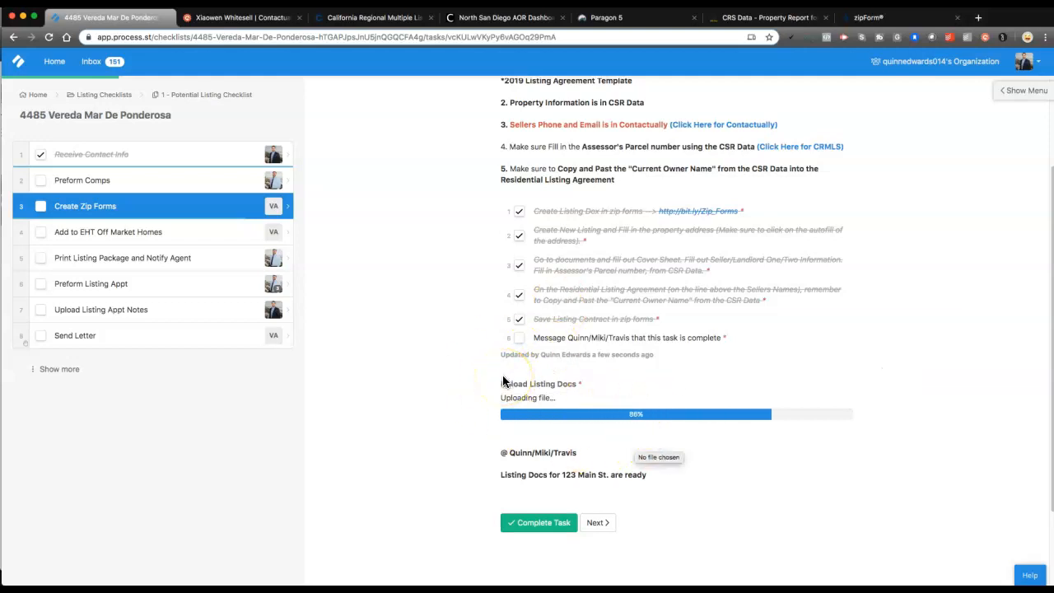
pyautogui.scroll(-1, 521, 351)
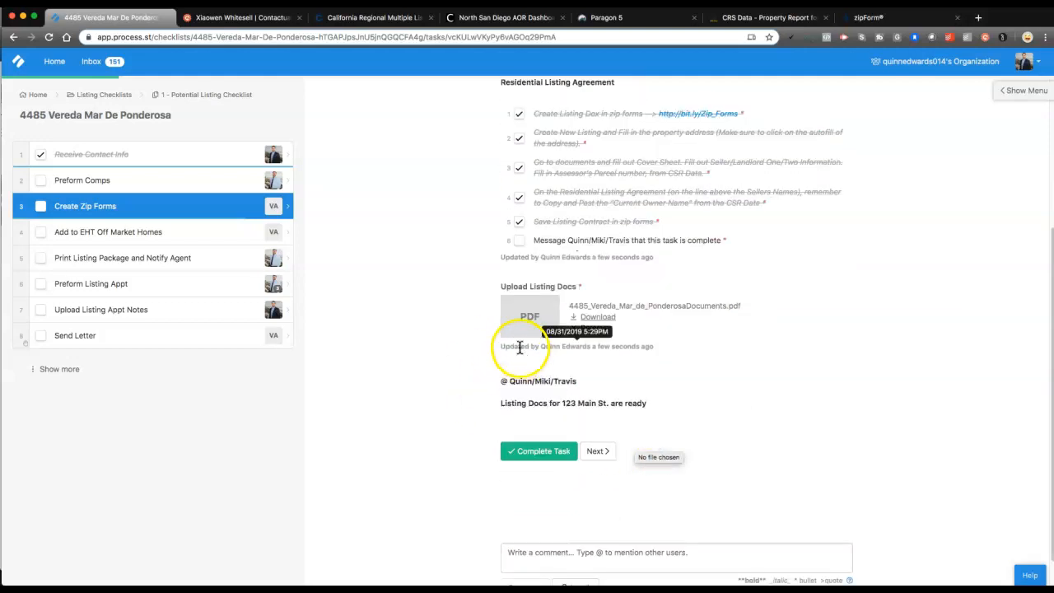
pyautogui.scroll(-1, 519, 349)
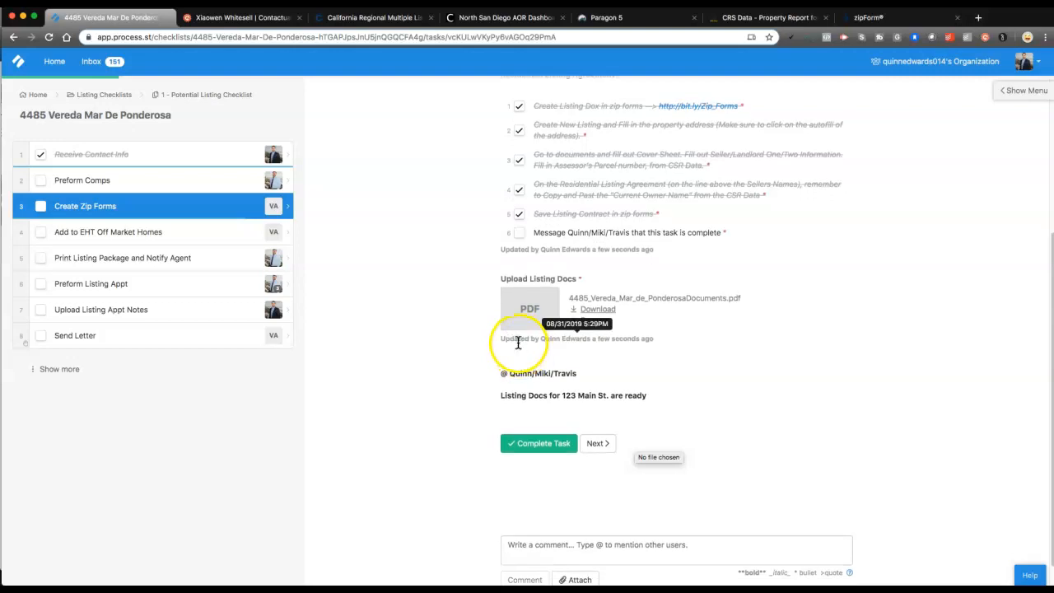
pyautogui.moveTo(534, 232); pyautogui.dragTo(617, 234)
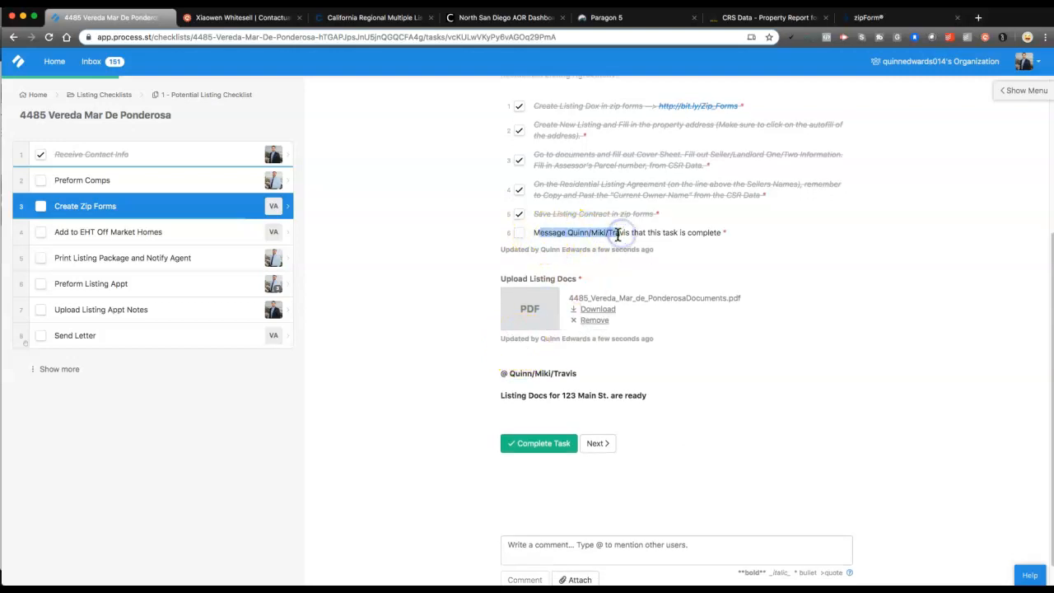
pyautogui.scroll(-1, 619, 230)
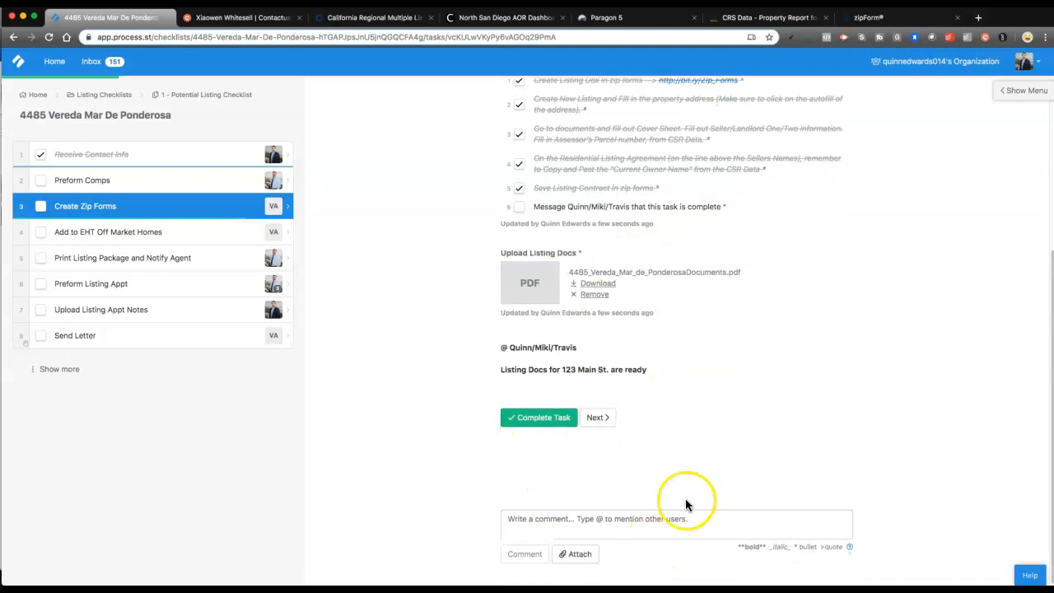
# Start a task comment that @-mentions the two teammates
pyautogui.click(576, 517)
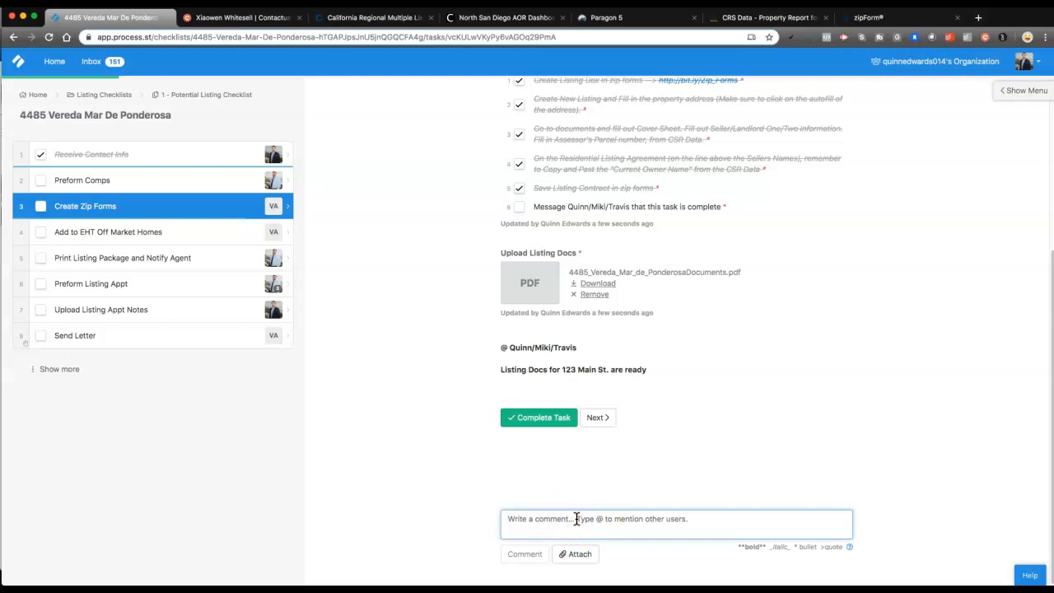
pyautogui.write('@')
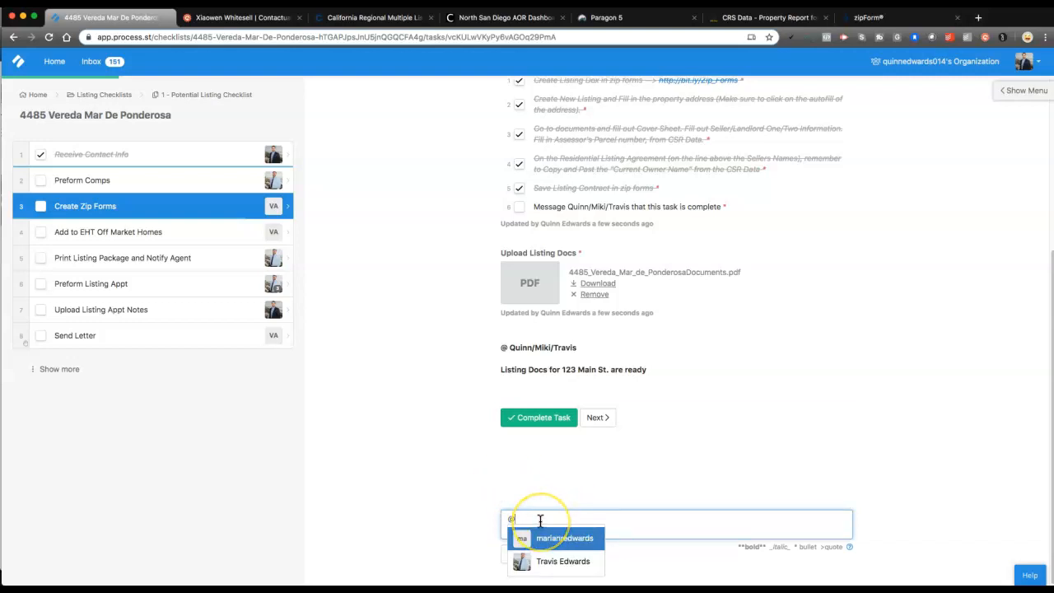
pyautogui.click(554, 539)
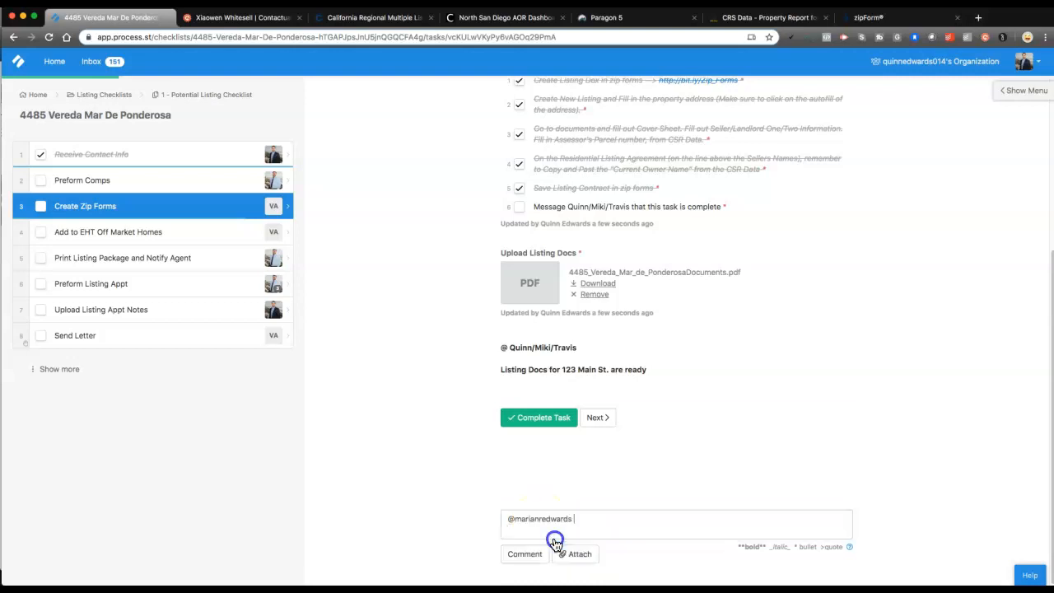
pyautogui.write('@')
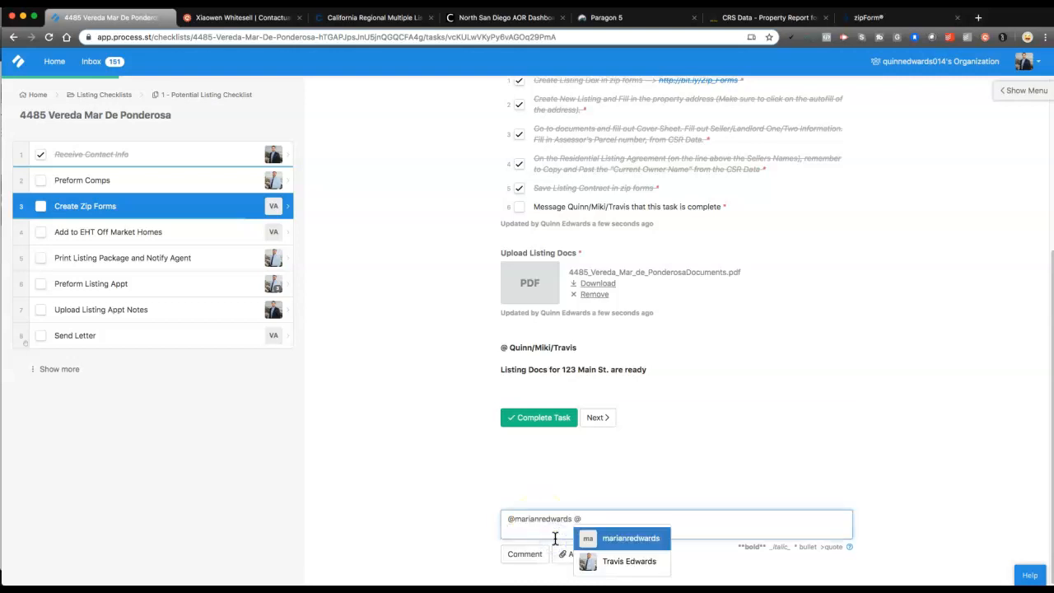
pyautogui.click(602, 558)
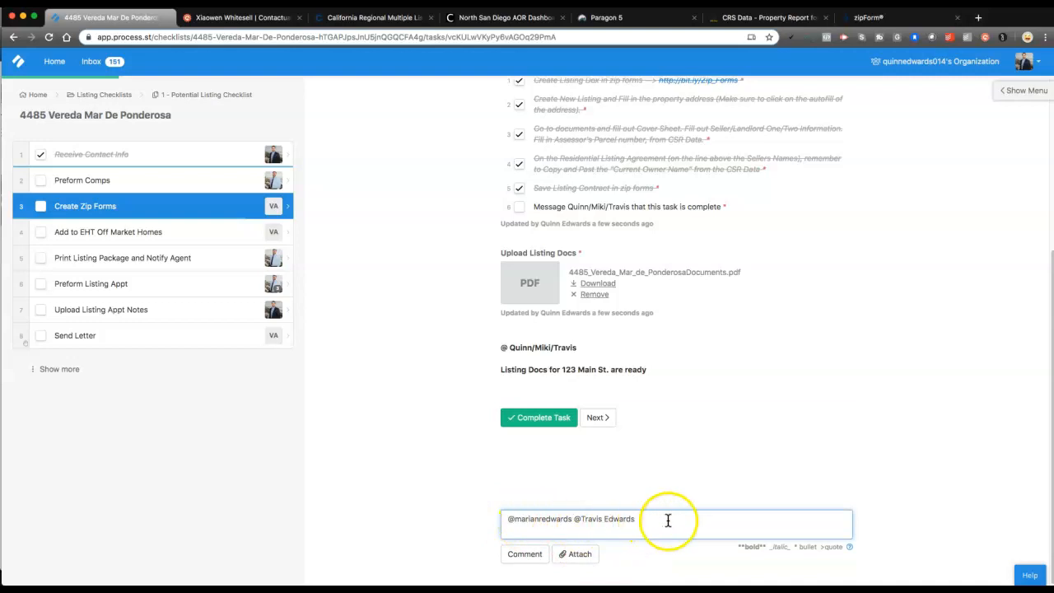
pyautogui.write('@')
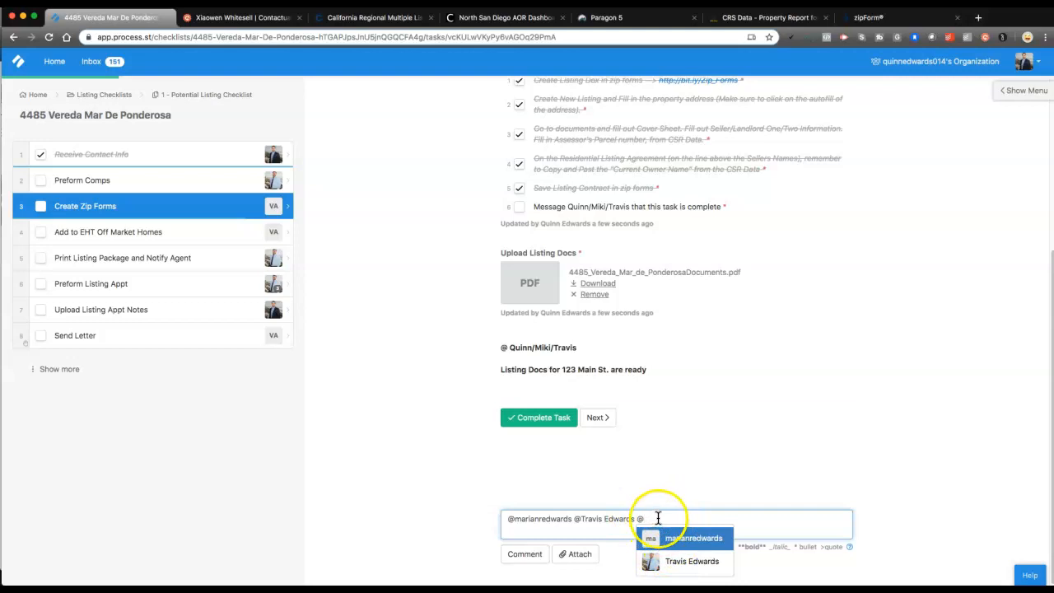
pyautogui.press('BackSpace')
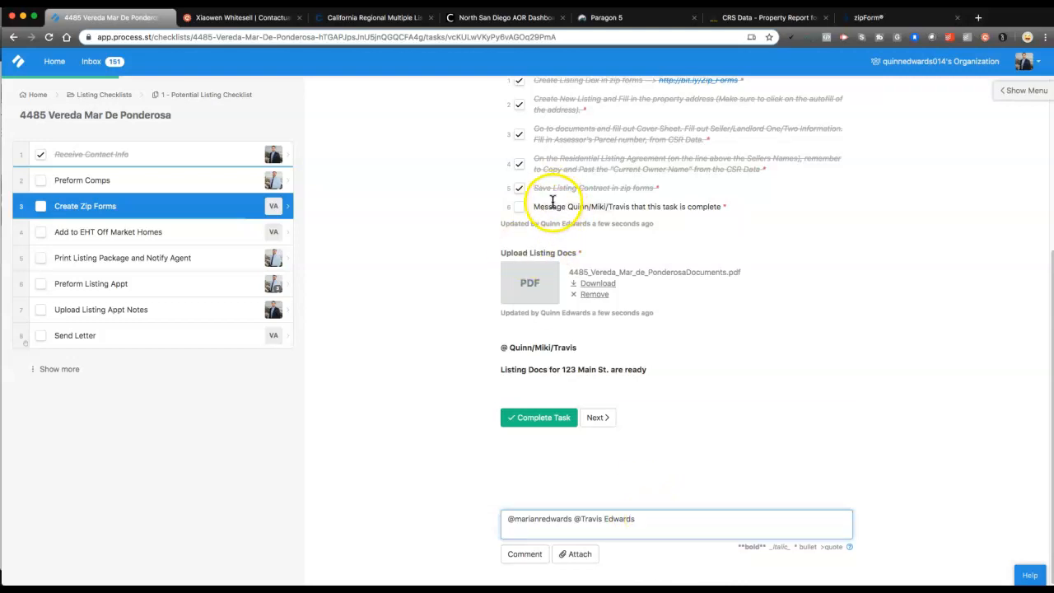
# Copy the template line 'Listing Docs for 123 Main St. are ready' into the comment
pyautogui.moveTo(473, 343); pyautogui.dragTo(645, 377)
pyautogui.click(645, 377)
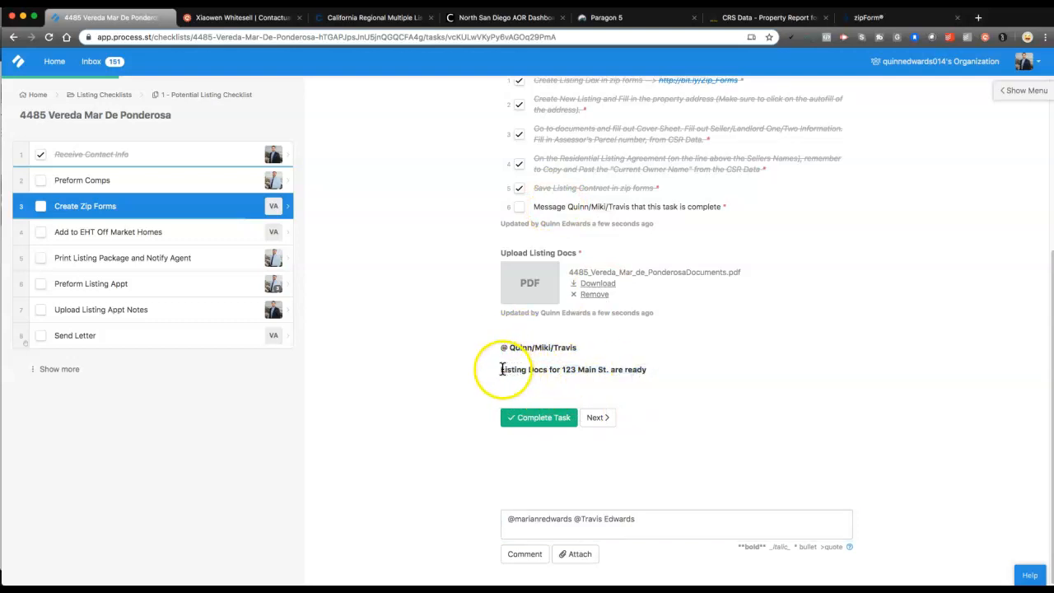
pyautogui.click(512, 369)
pyautogui.moveTo(536, 369); pyautogui.dragTo(642, 369)
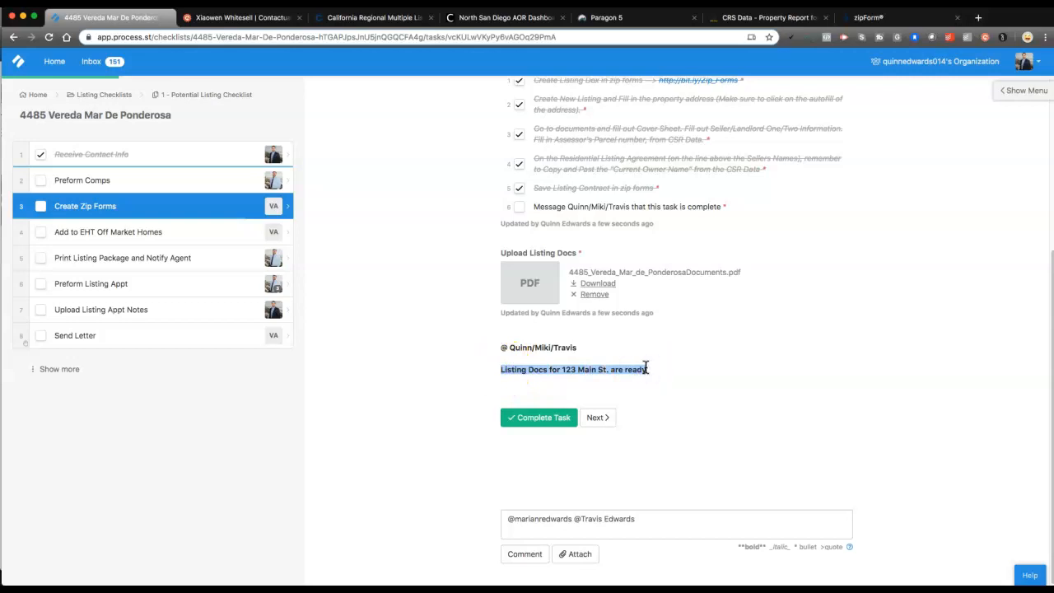
pyautogui.click(578, 531)
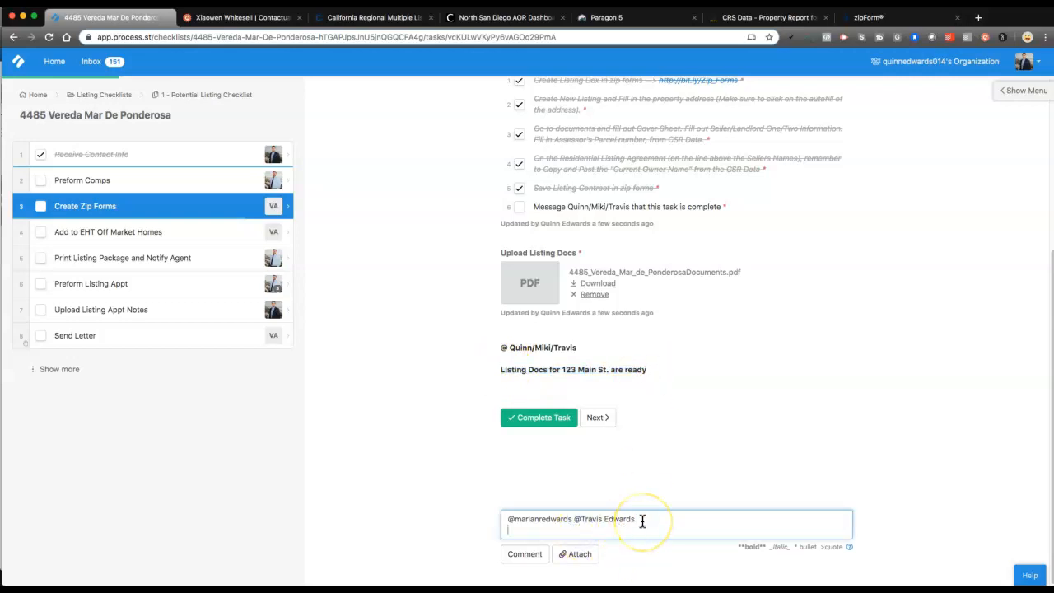
pyautogui.write('Listing Docs for 123 Main St. are ready')
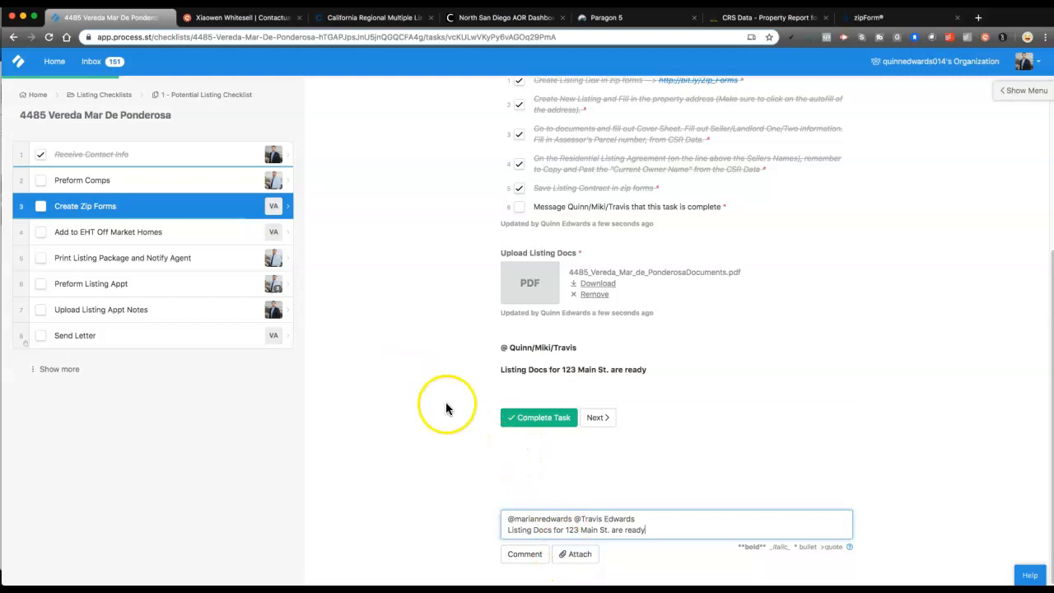
pyautogui.click(578, 529)
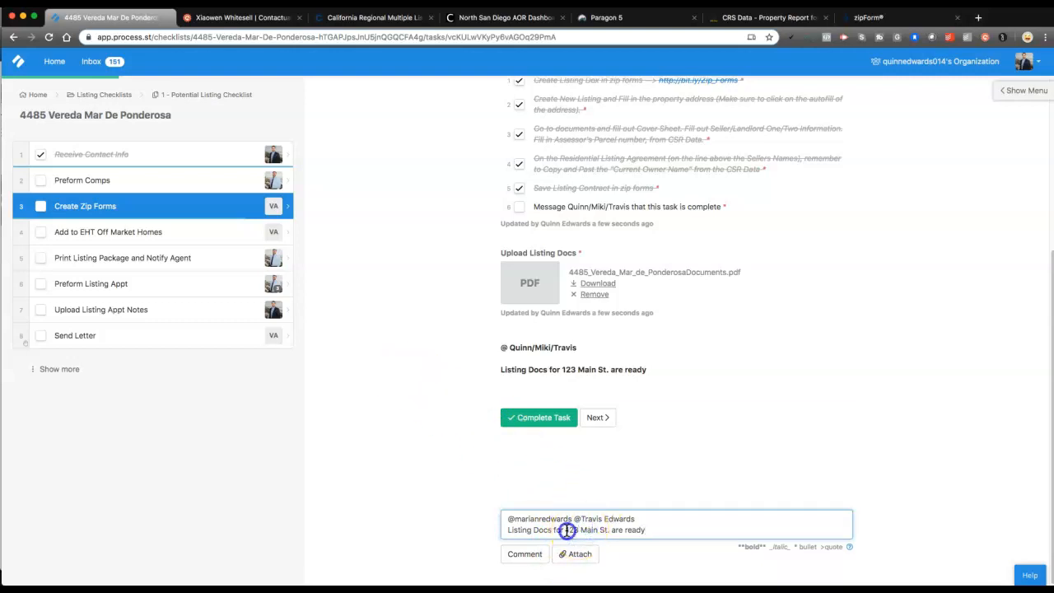
pyautogui.click(130, 113)
pyautogui.hotkey('ctrl', 'c')
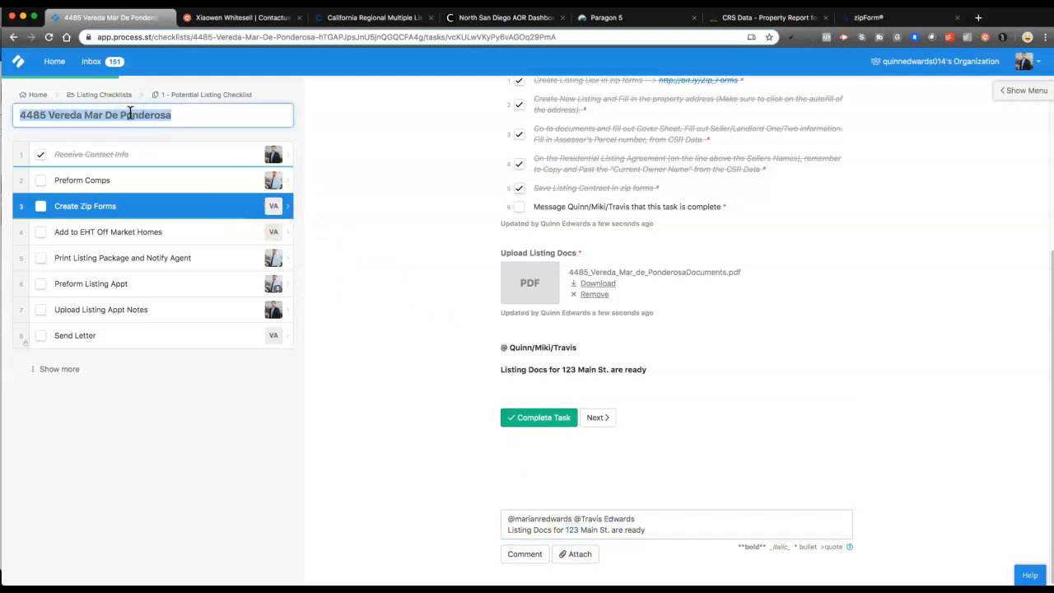
pyautogui.click(572, 528)
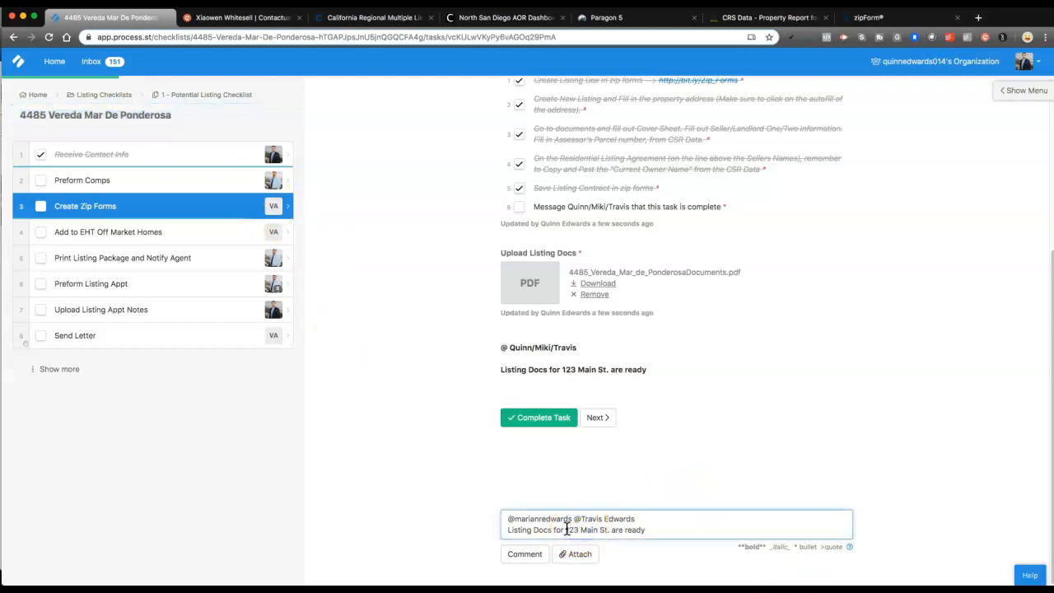
pyautogui.hotkey('ctrl', 'v')
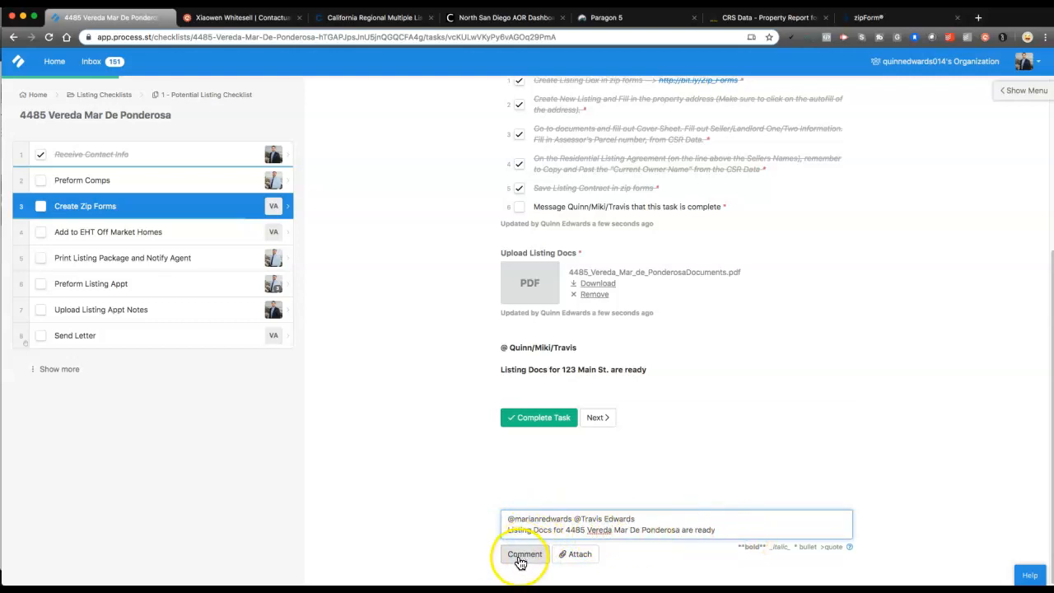
# Check off the message-the-team item and mark Create Zip Forms complete
pyautogui.click(519, 207)
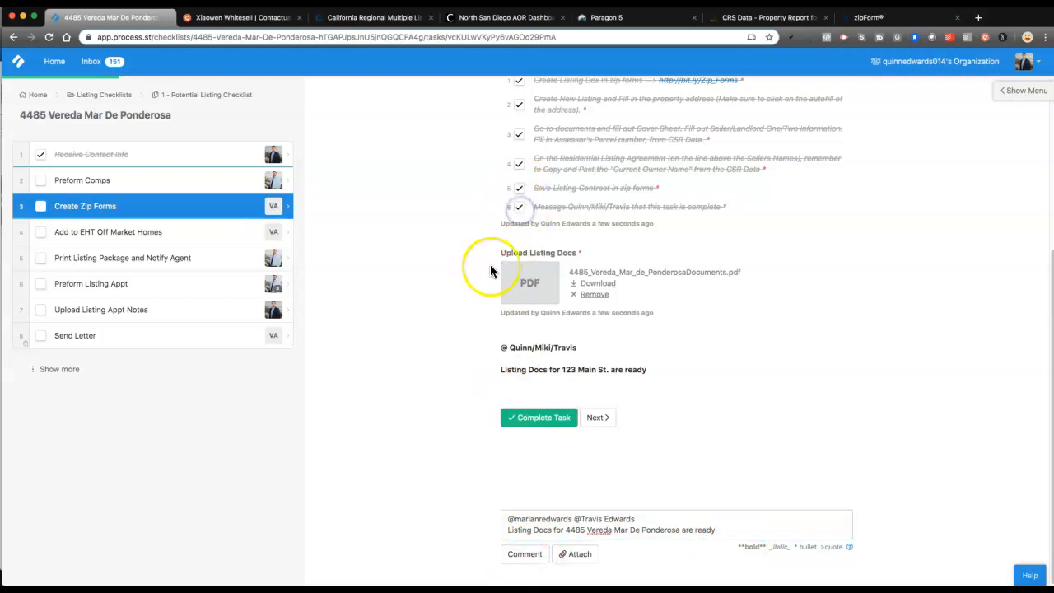
pyautogui.scroll(3, 494, 255)
pyautogui.scroll(2, 511, 266)
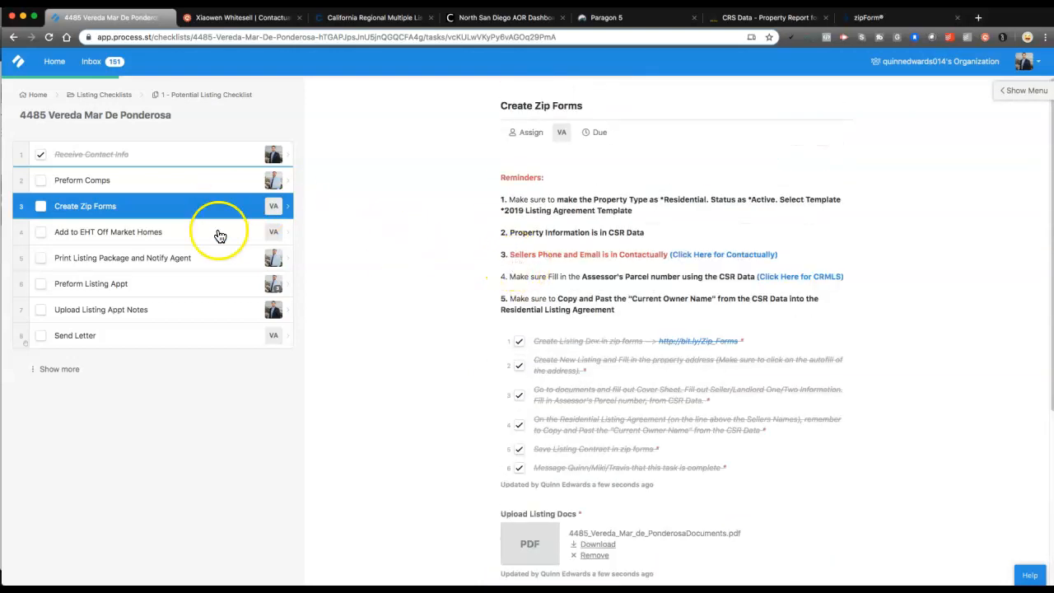
pyautogui.click(41, 207)
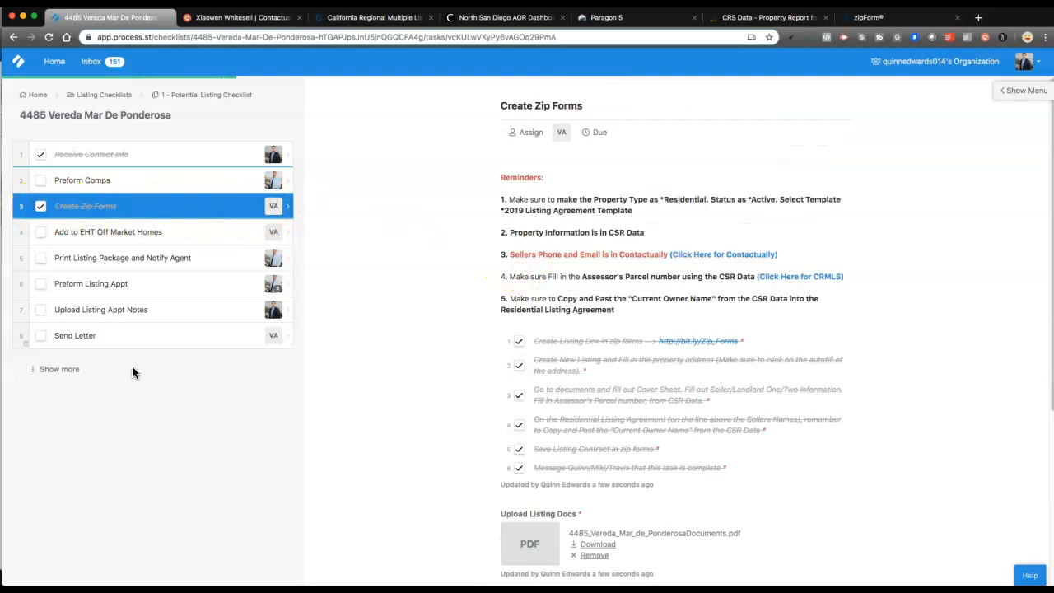